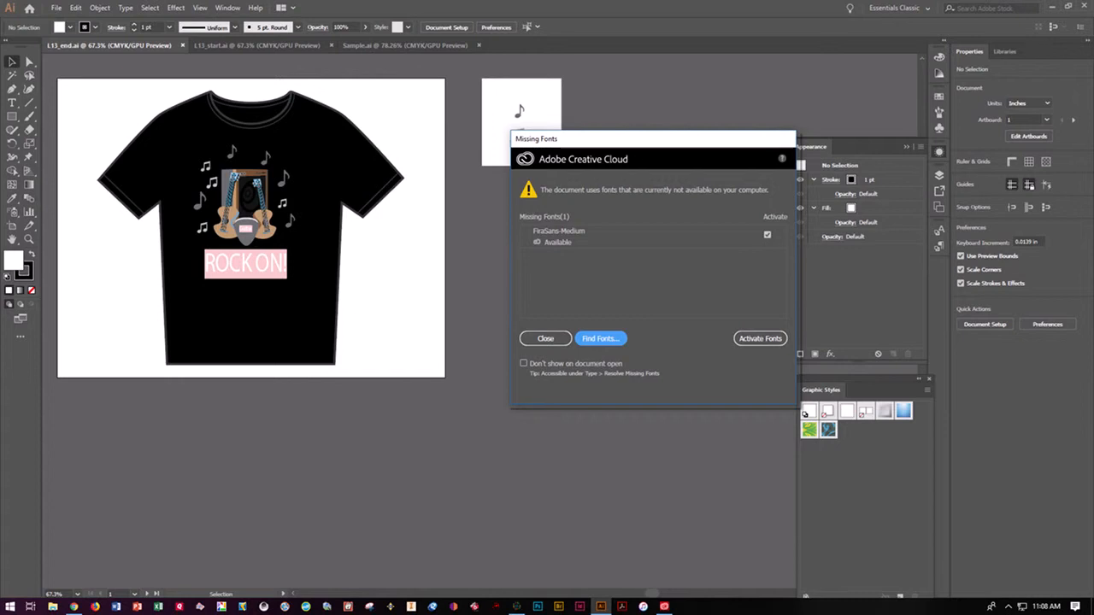
Step: Activate the missing FiraSans-Medium font for the L13_end.ai document
left_click(767, 339)
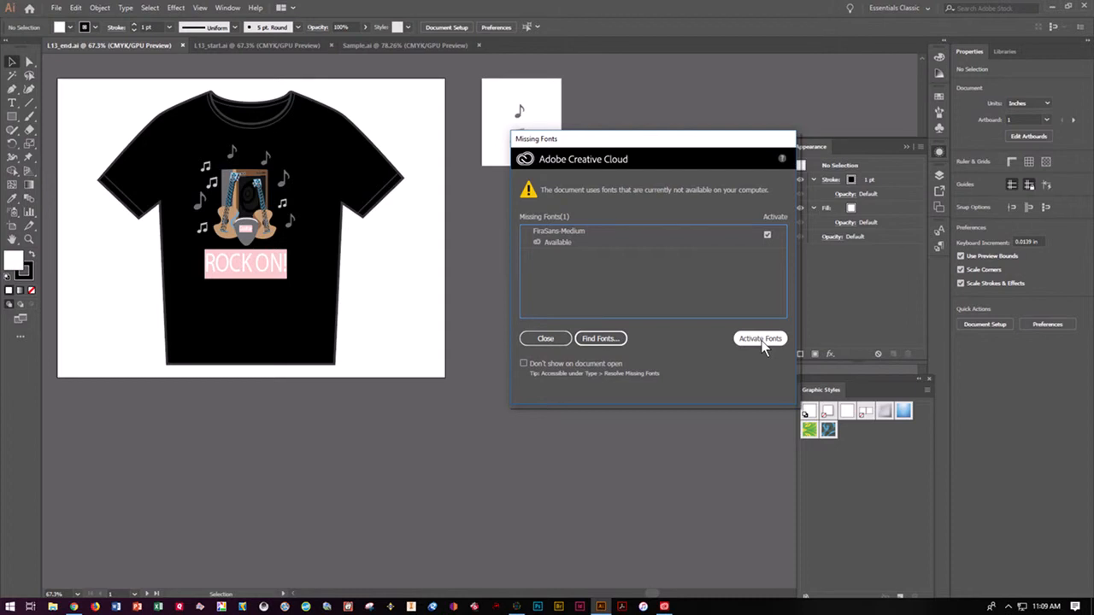
left_click(761, 340)
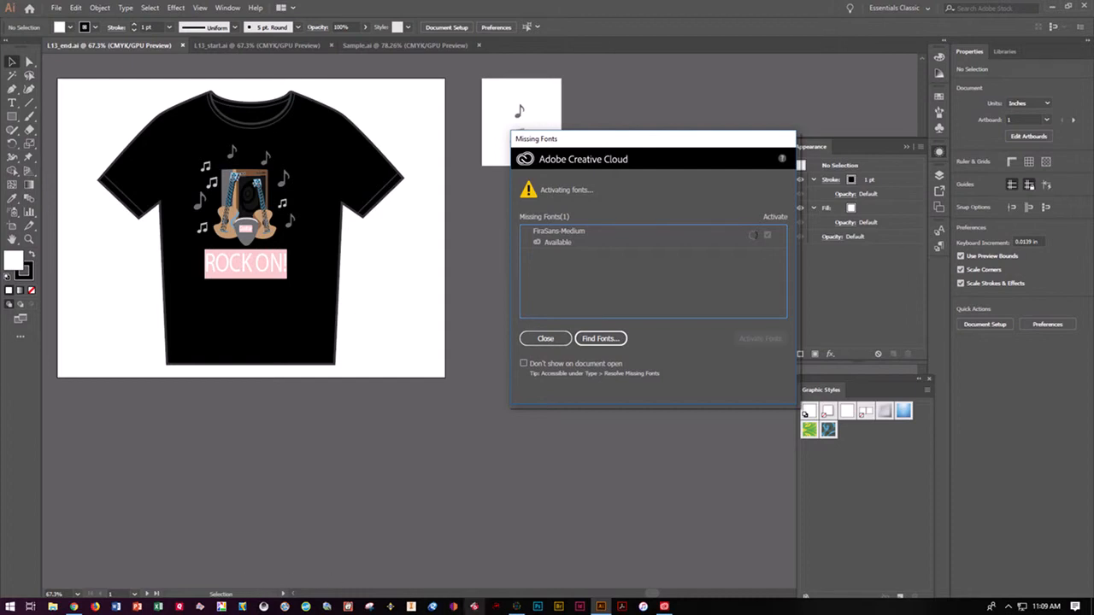
left_click(516, 609)
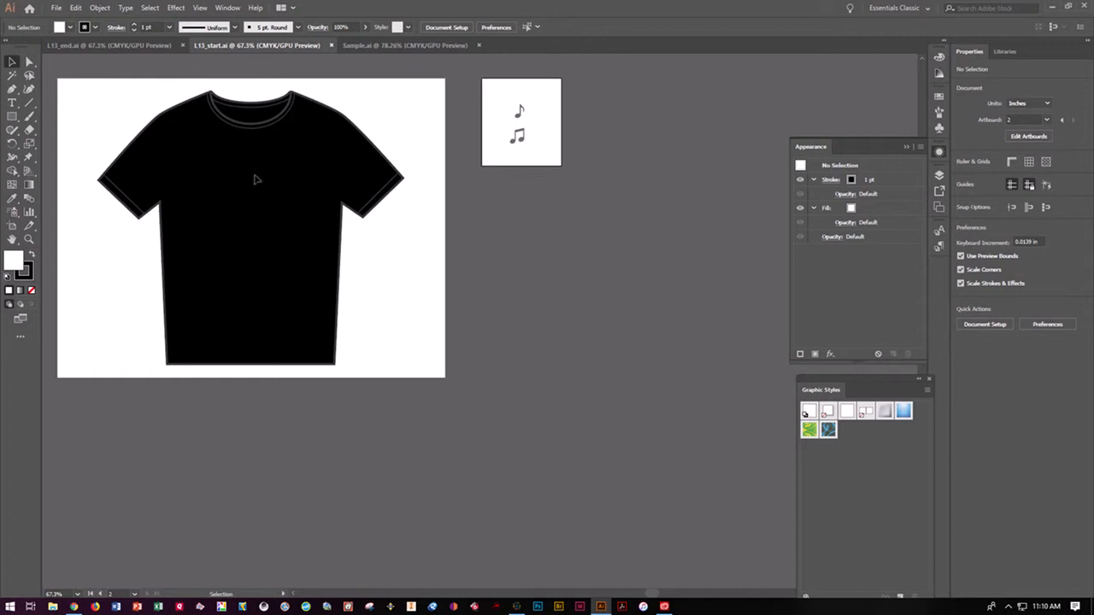
Step: Save the L13_start.ai document as a new Illustrator file named L13_tshirt with the default Illustrator CC options
left_click(49, 9)
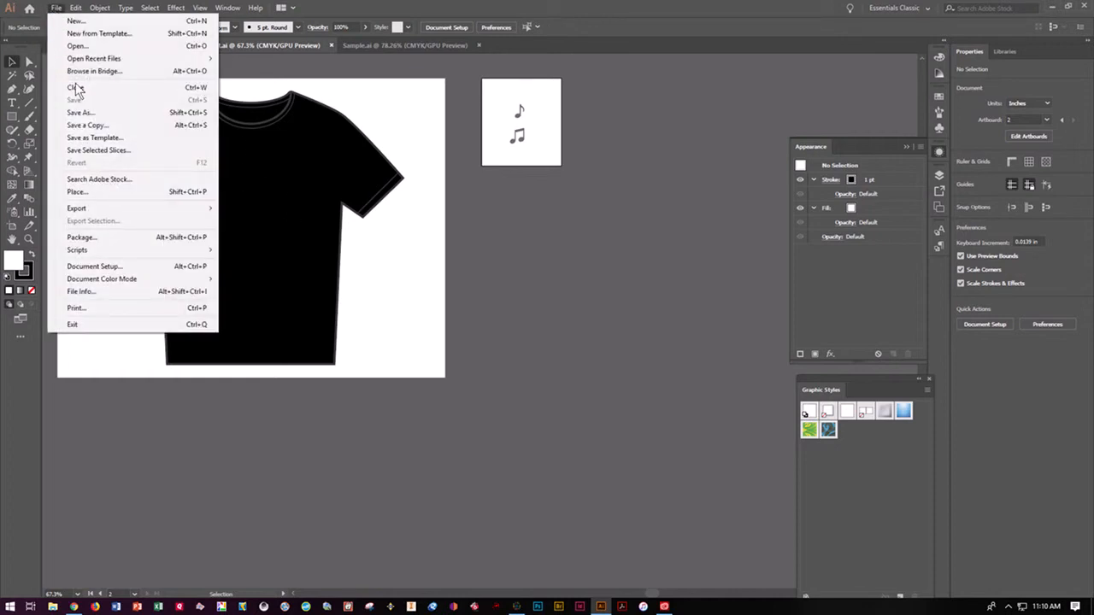
left_click(80, 113)
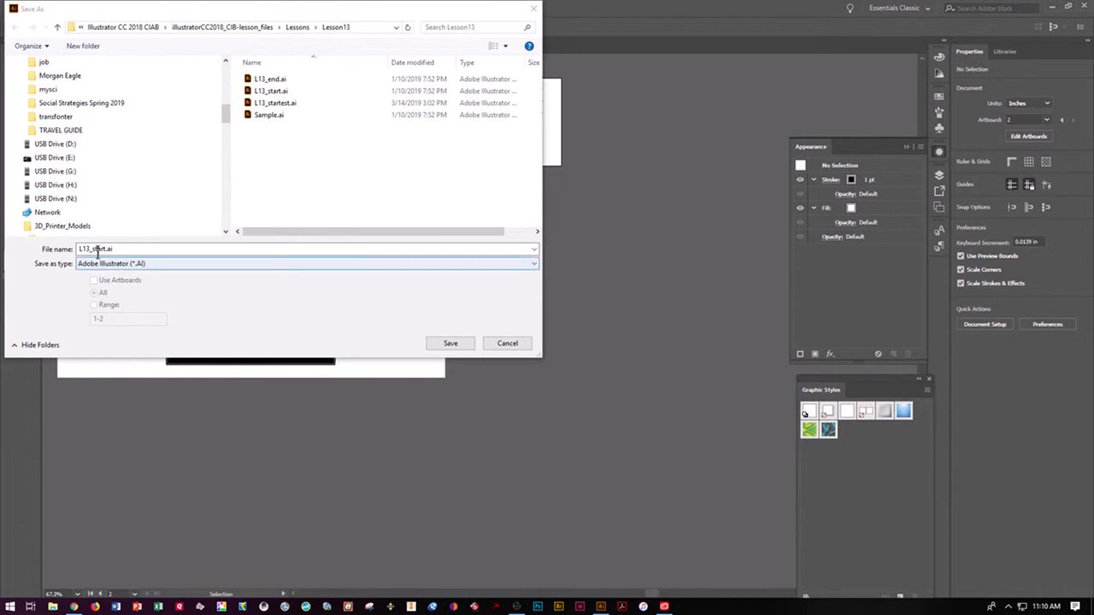
left_click(93, 249)
left_click_drag(92, 249, 361, 220)
type("tshirt")
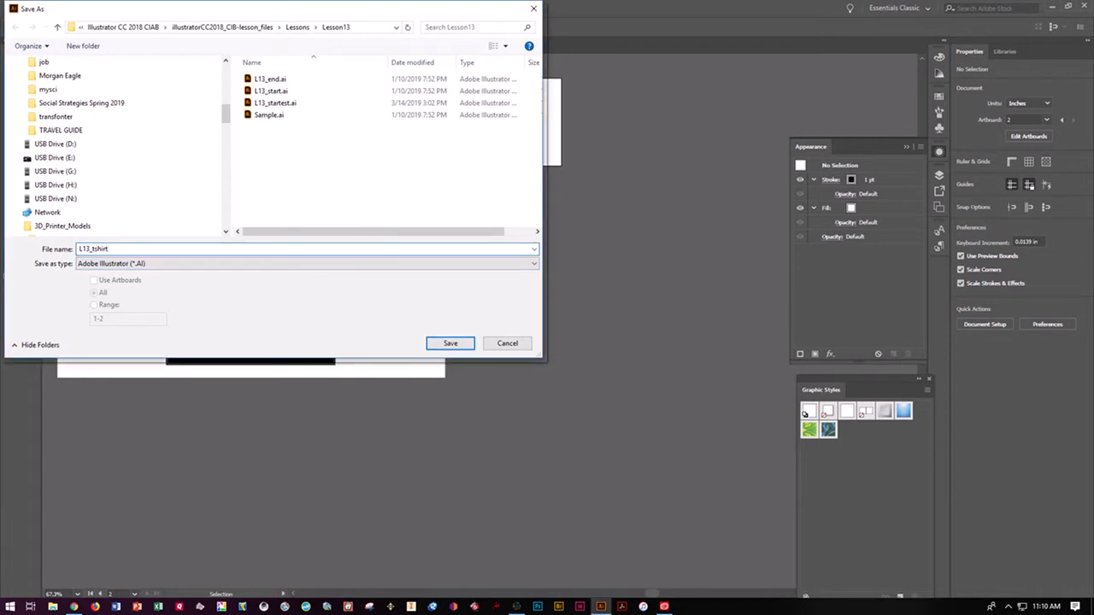
left_click(463, 344)
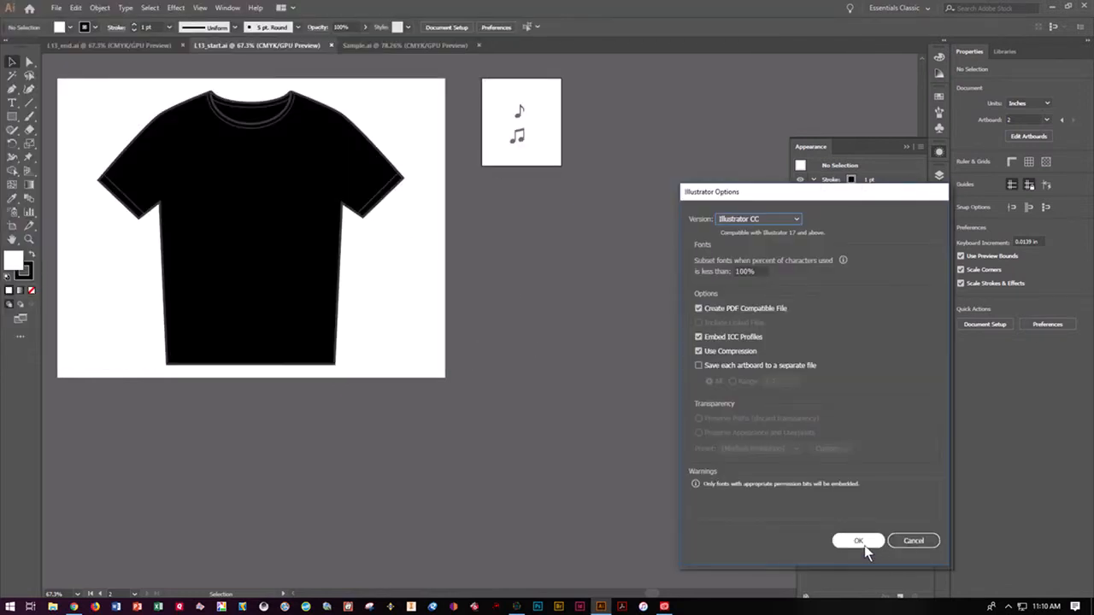
left_click(859, 541)
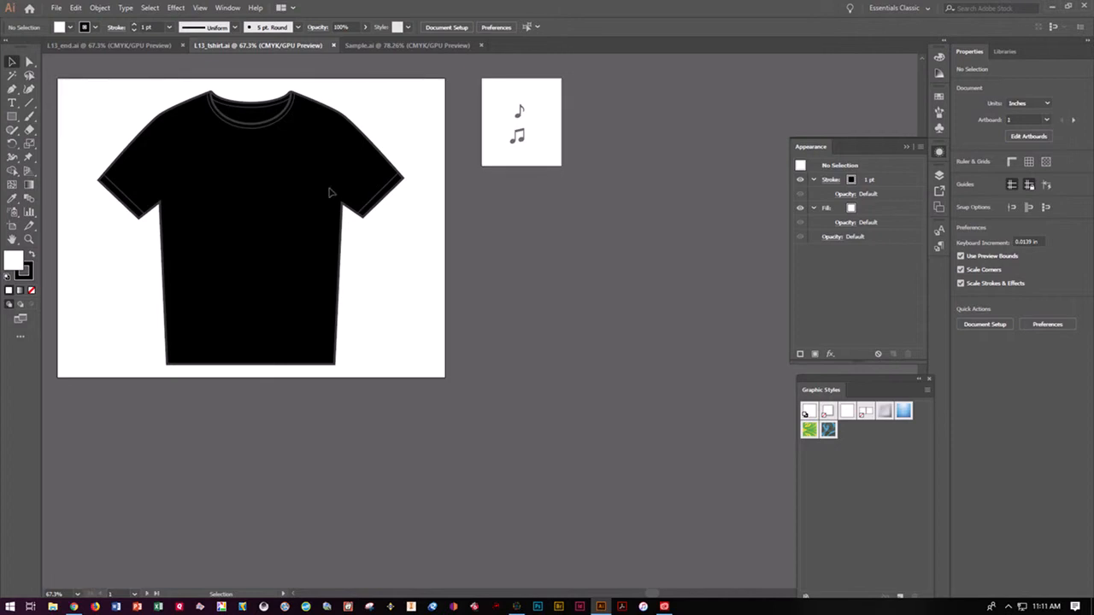
Step: Fit the T-shirt artboard in the window and clear the Graphic Styles and Appearance panels off the workspace
left_click(200, 8)
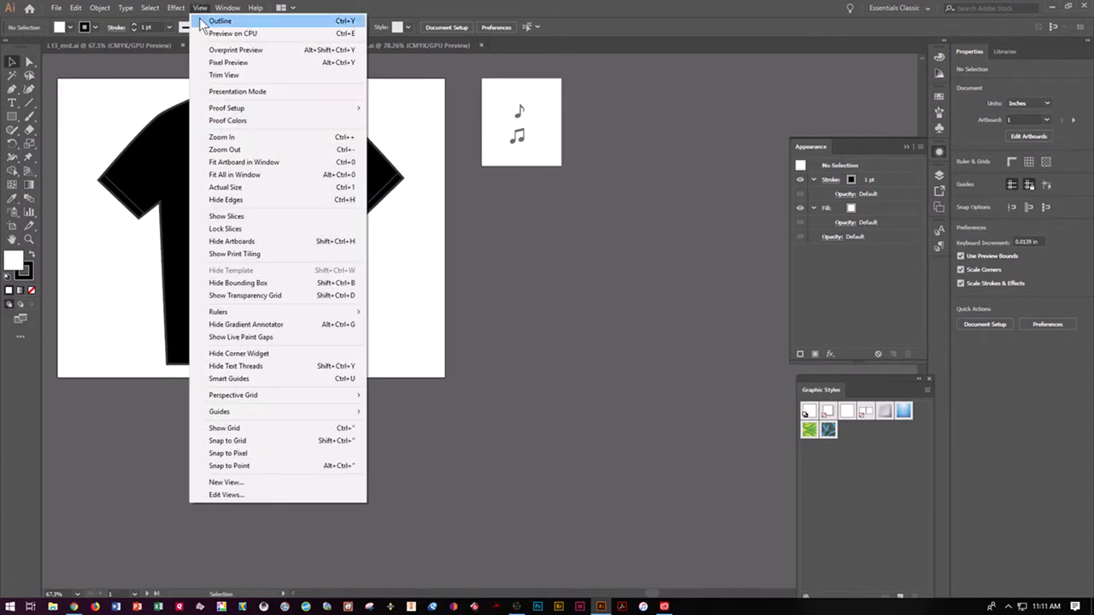
left_click(240, 163)
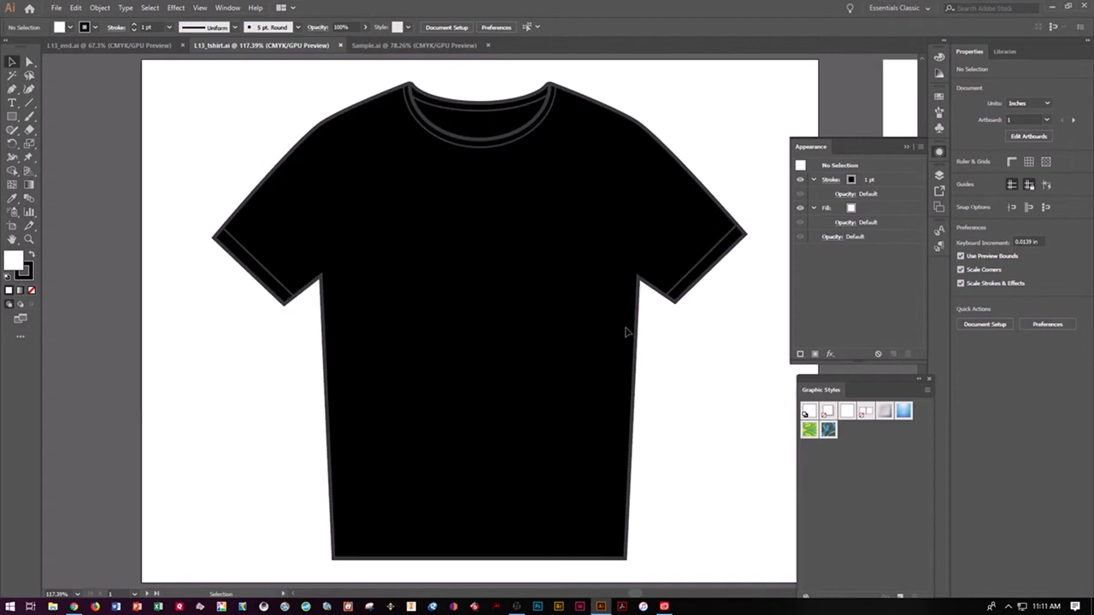
left_click(929, 379)
left_click(910, 147)
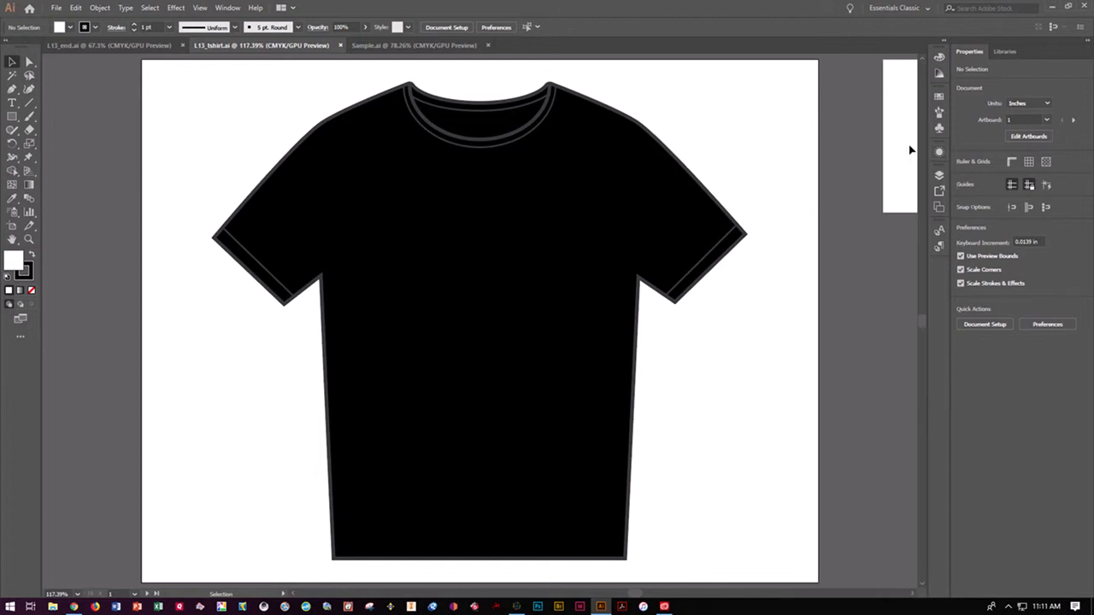
Step: Check the document's layers, and bring up the document's symbols
left_click(937, 176)
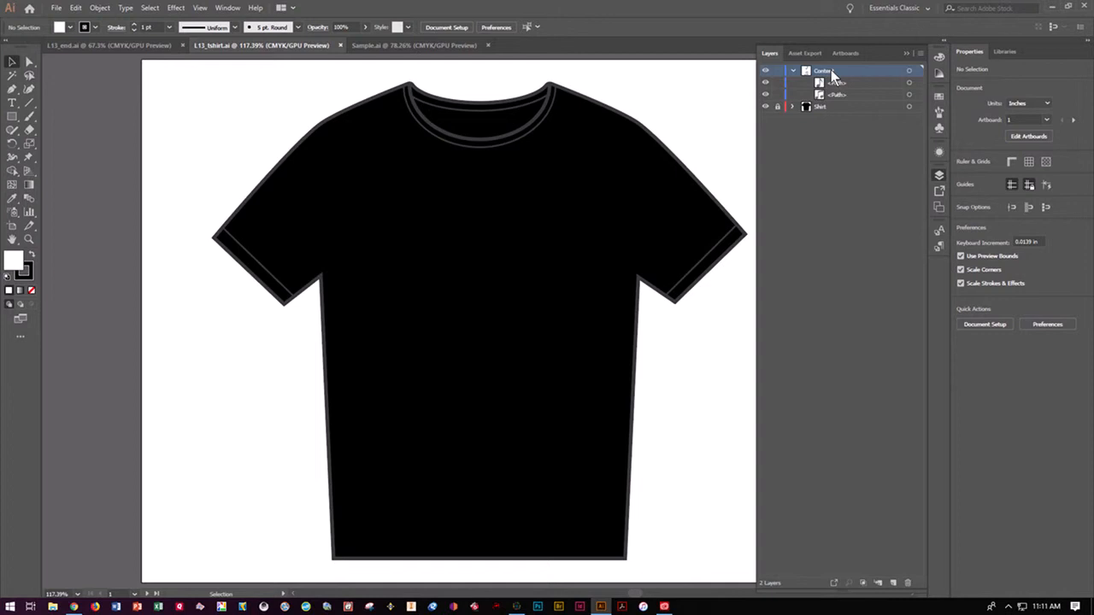
left_click(907, 53)
left_click(227, 8)
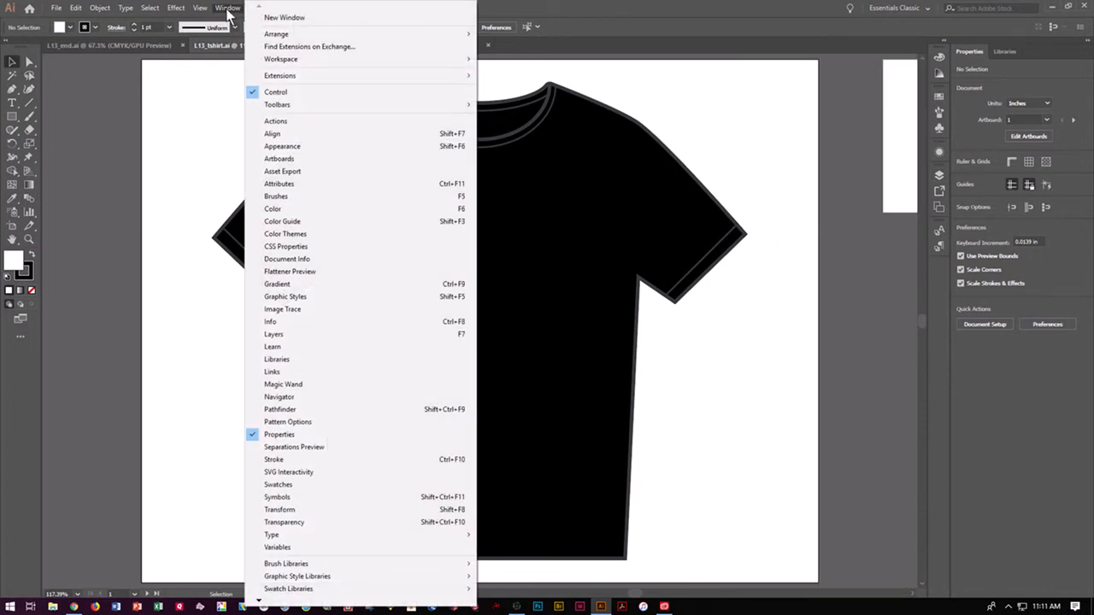
left_click(313, 500)
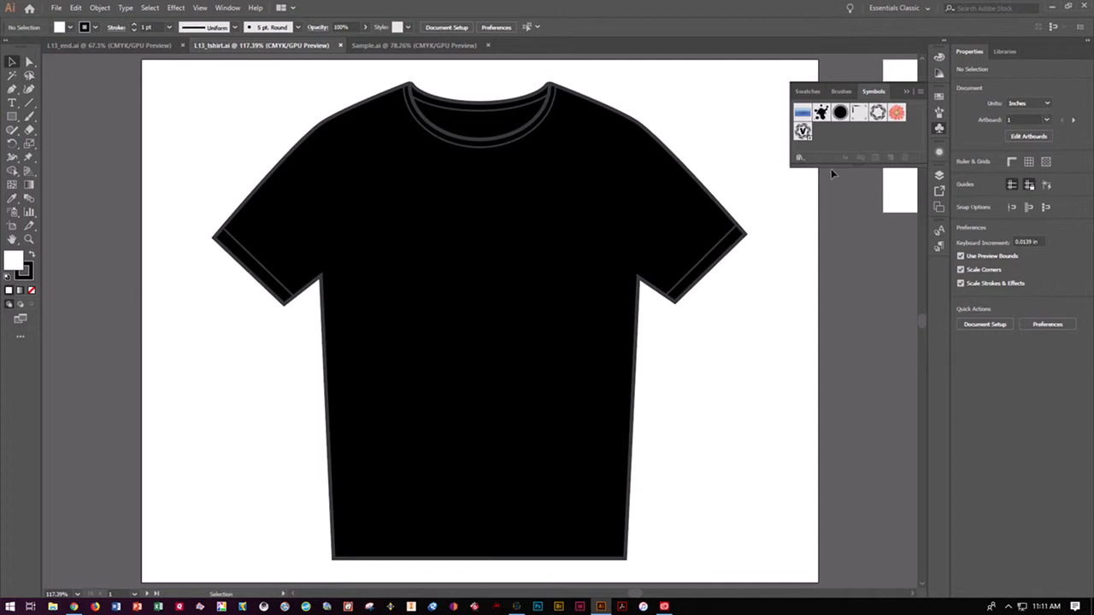
Step: Inspect the Gerbera flower symbol's artwork in isolation, and try placing one instance on the shirt's chest
left_click(897, 115)
double_click(897, 116)
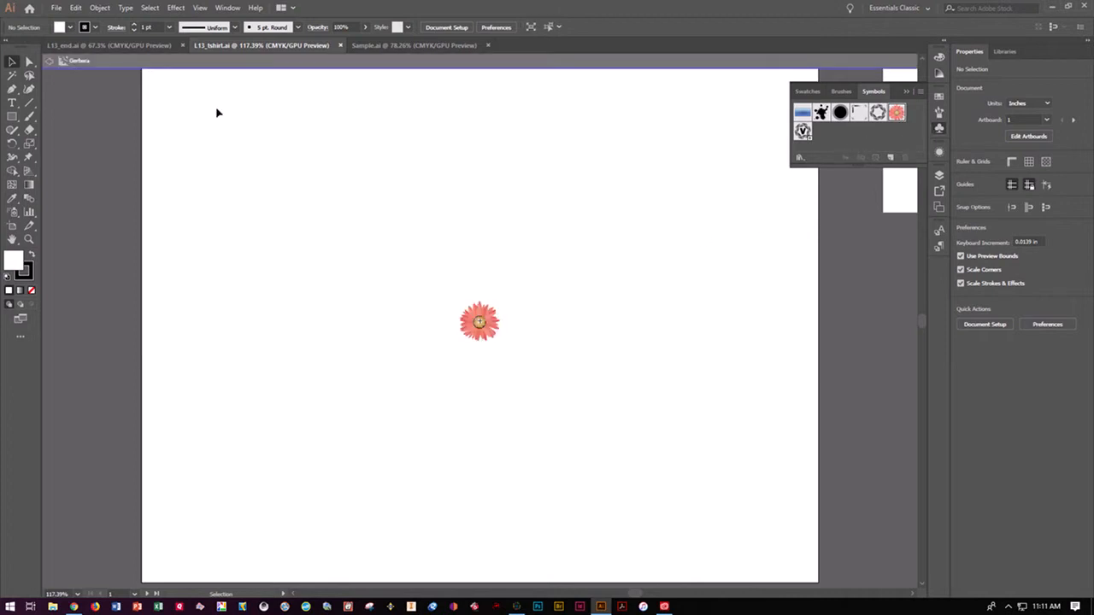
left_click(46, 63)
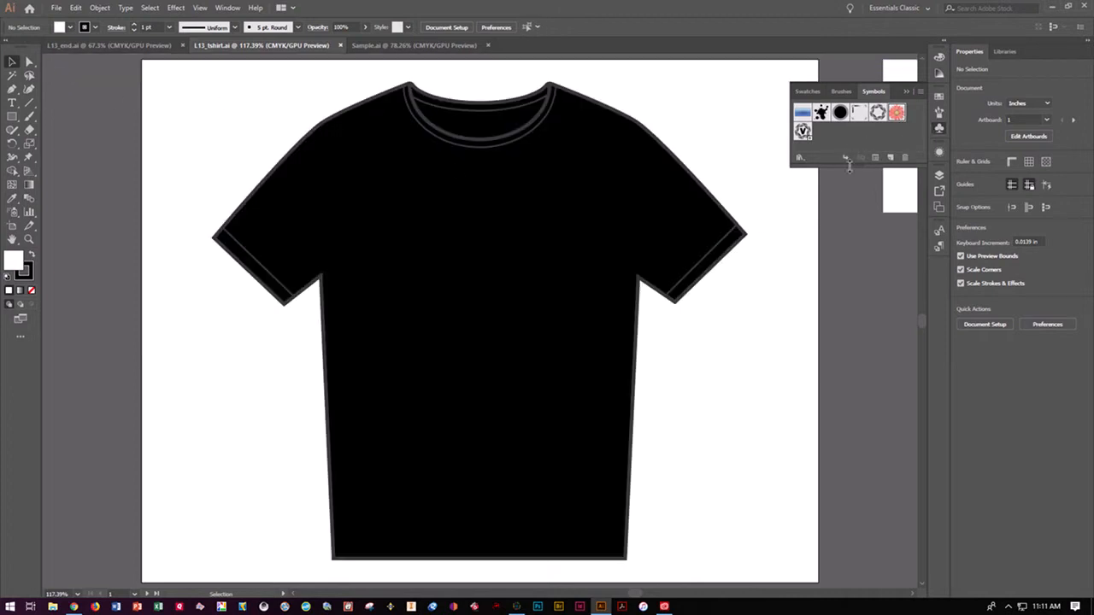
left_click_drag(736, 205, 483, 292)
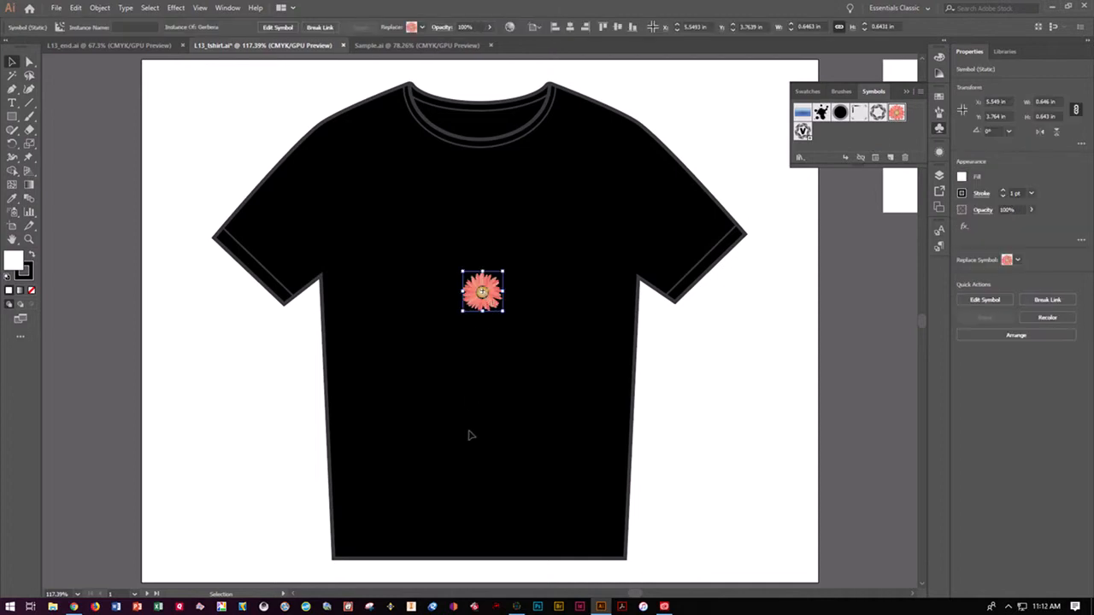
left_click(731, 447)
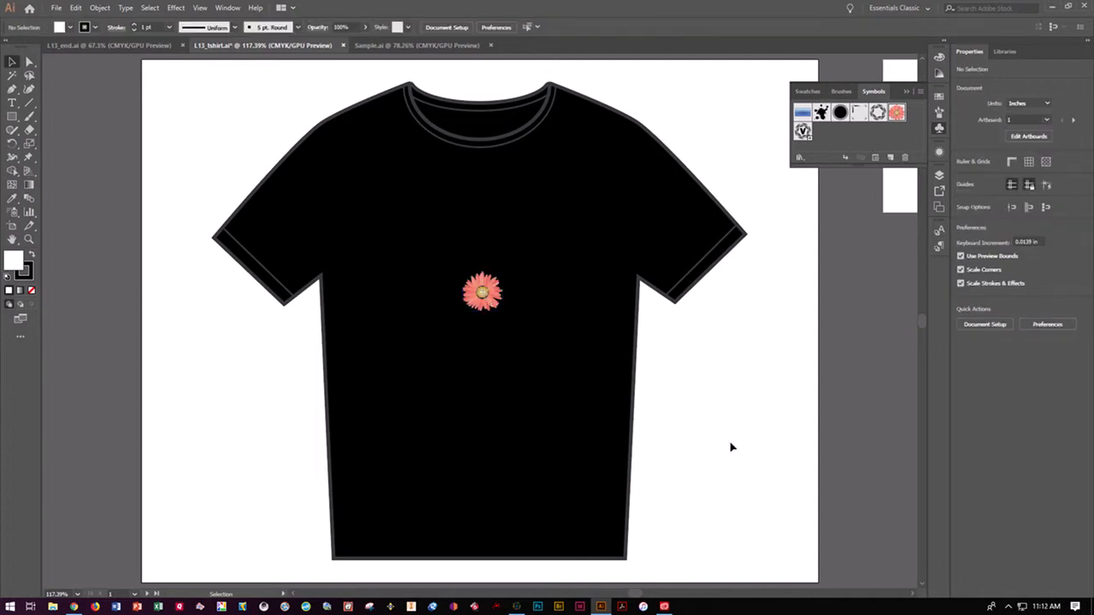
key("ctrl+z")
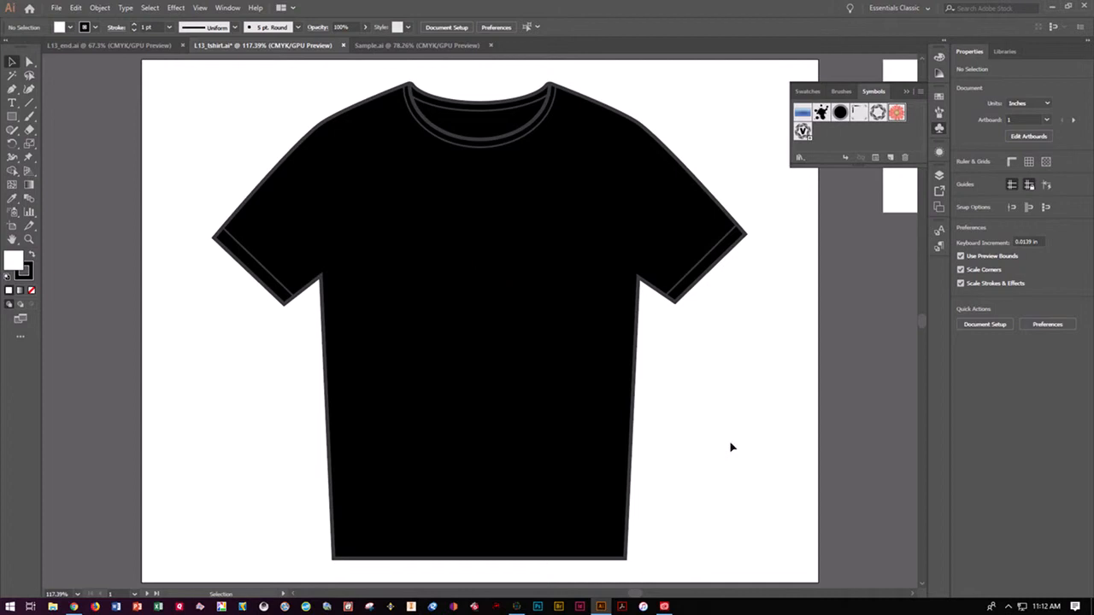
Step: Add the guitar from the Tiki symbol library to the document's symbols and close the library
left_click(802, 162)
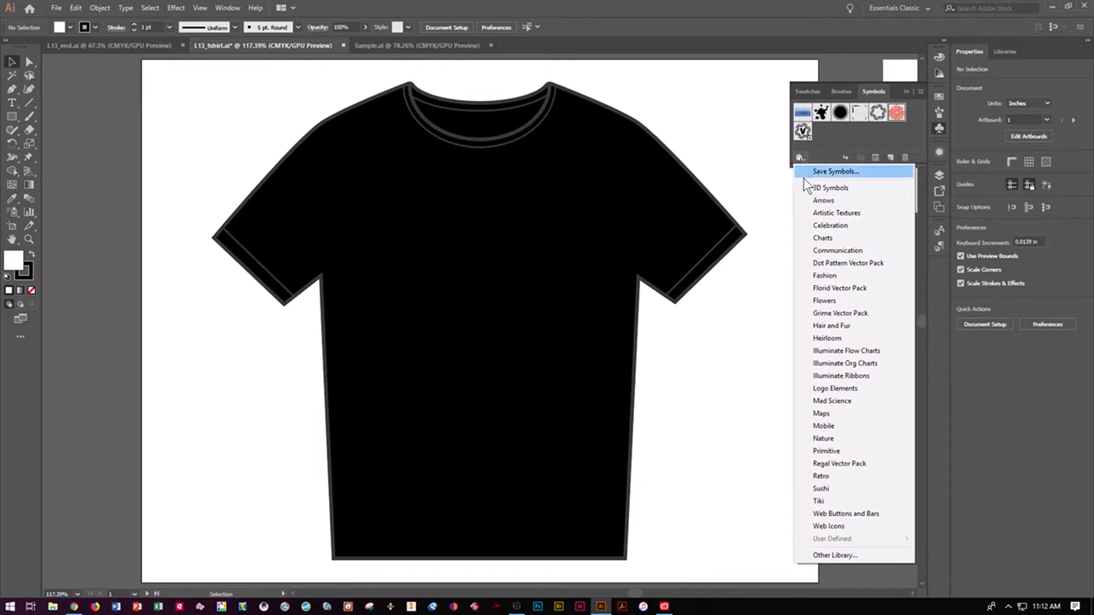
left_click(852, 503)
left_click_drag(607, 358, 690, 454)
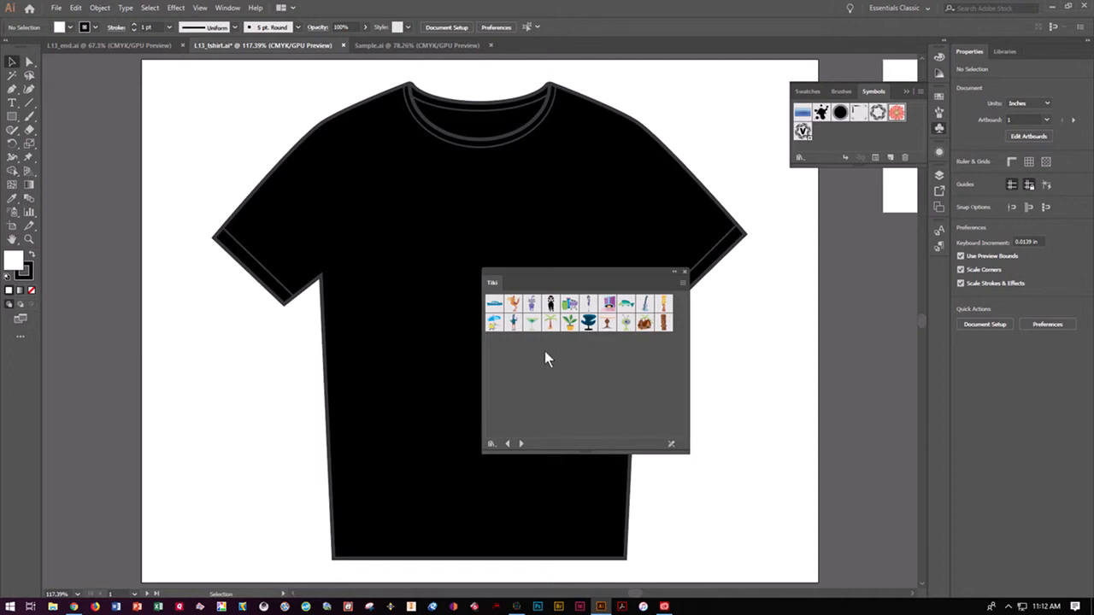
left_click(644, 305)
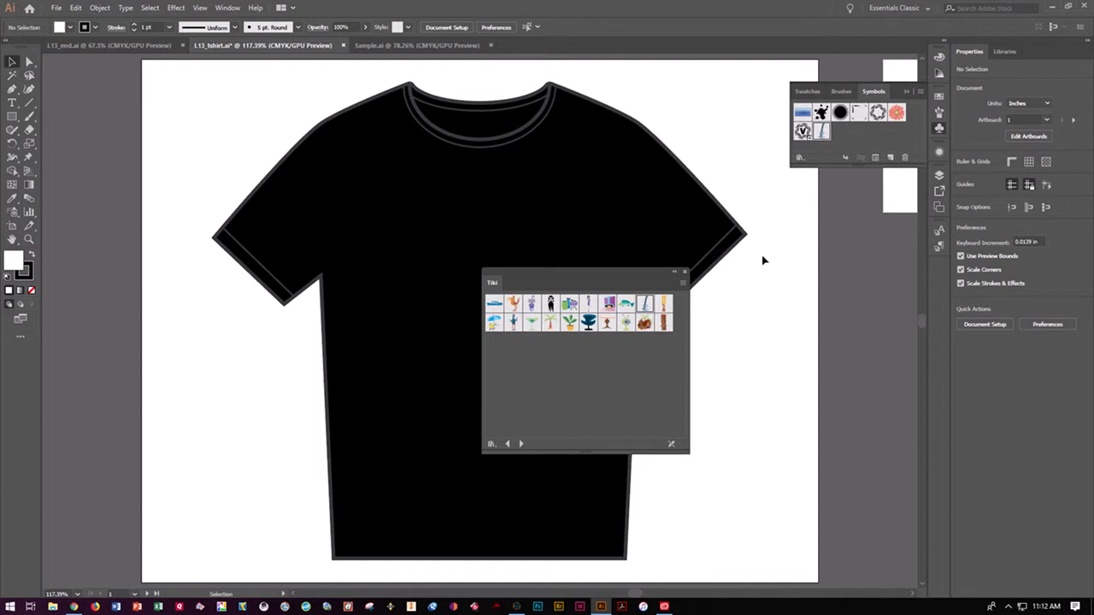
left_click(683, 273)
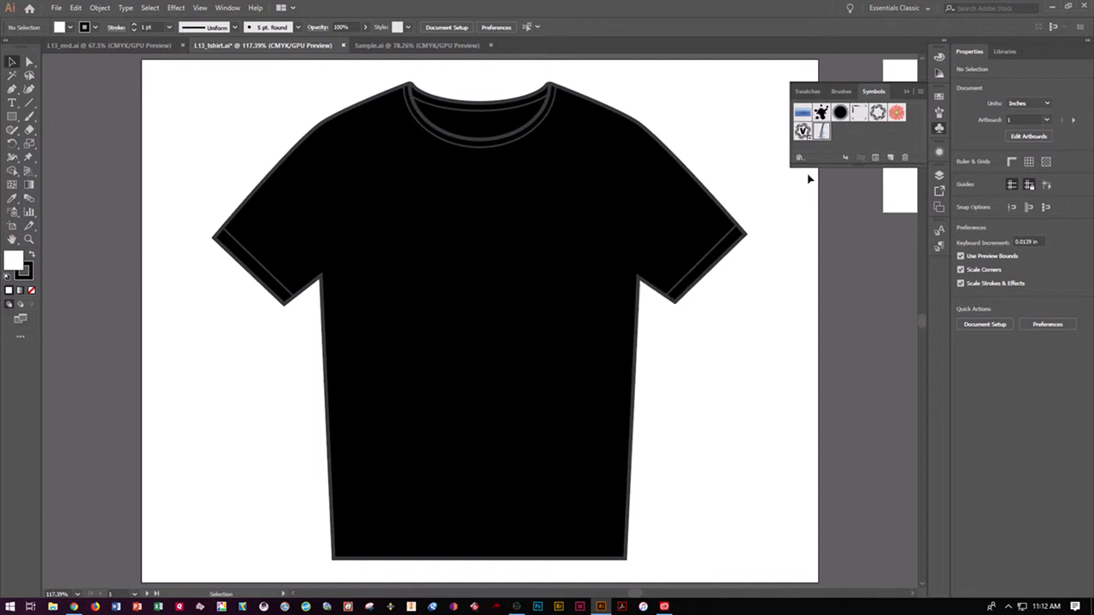
Step: Browse the contents of the Sushi symbol library
left_click(800, 157)
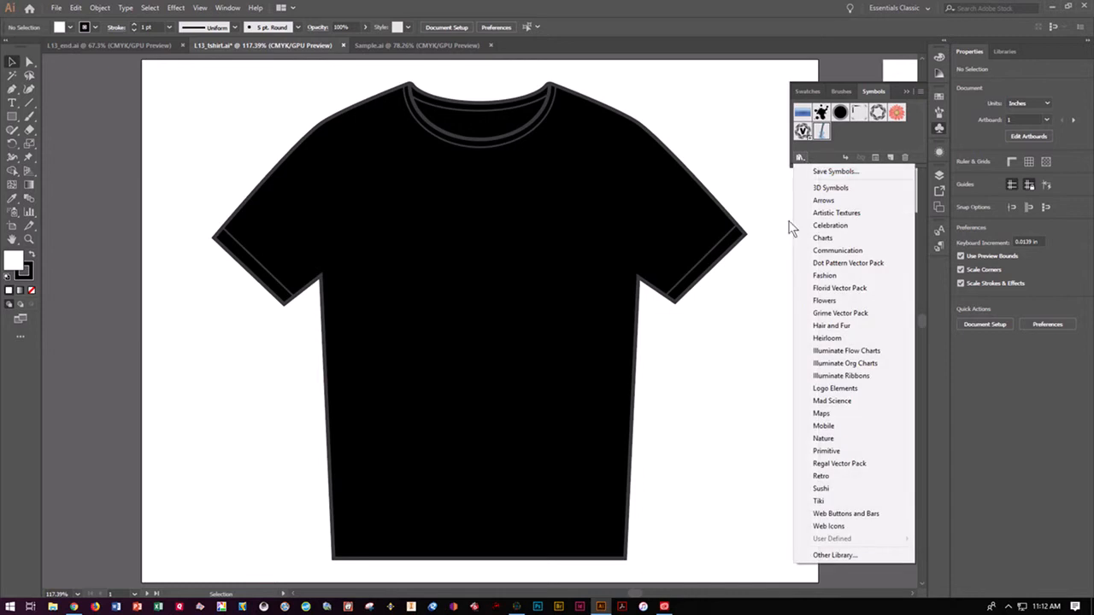
left_click(810, 488)
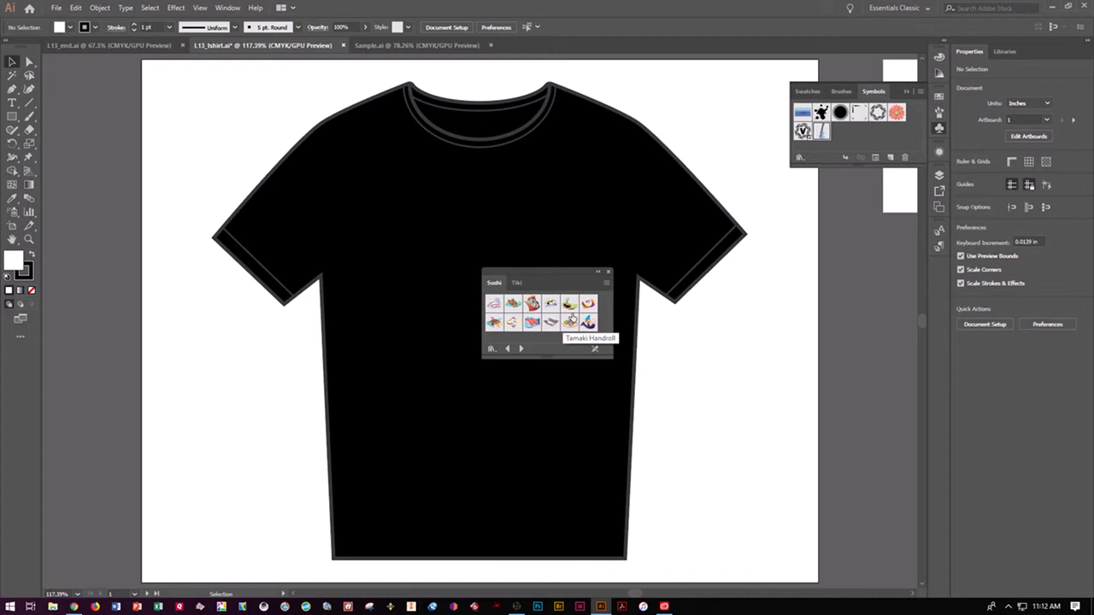
left_click(607, 272)
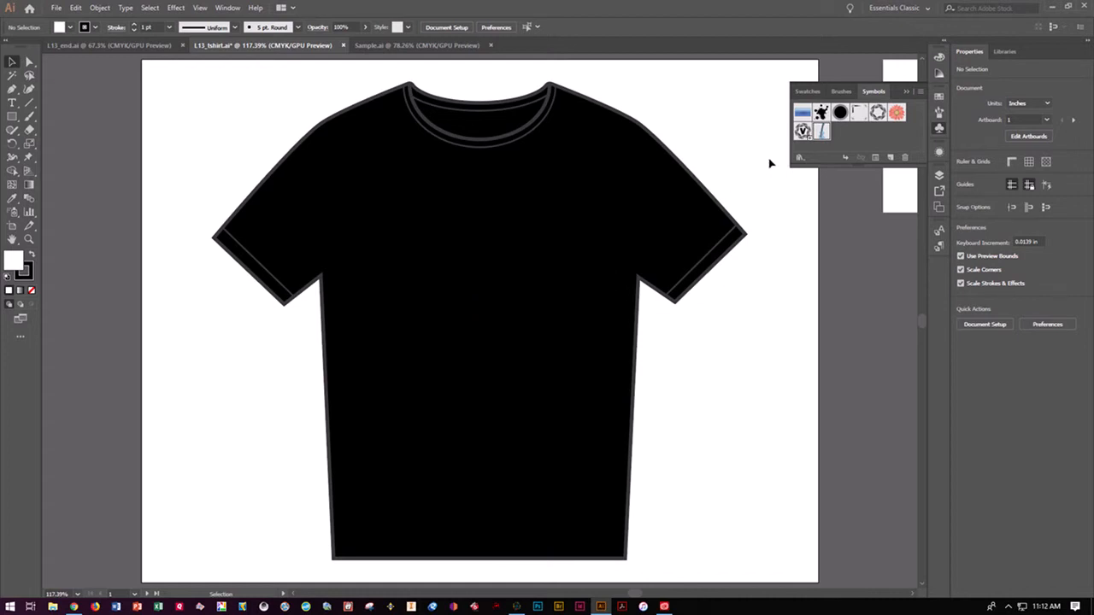
Step: Place two instances of the Guitar symbol side by side on the shirt's chest
left_click(823, 133)
left_click_drag(821, 131, 446, 290)
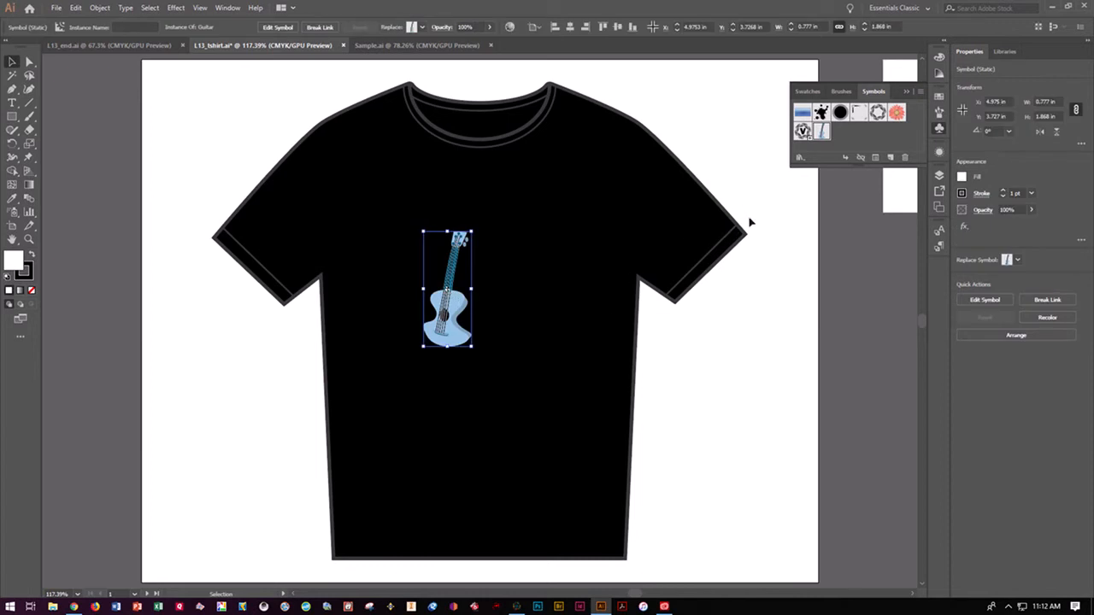
left_click_drag(823, 132, 548, 299)
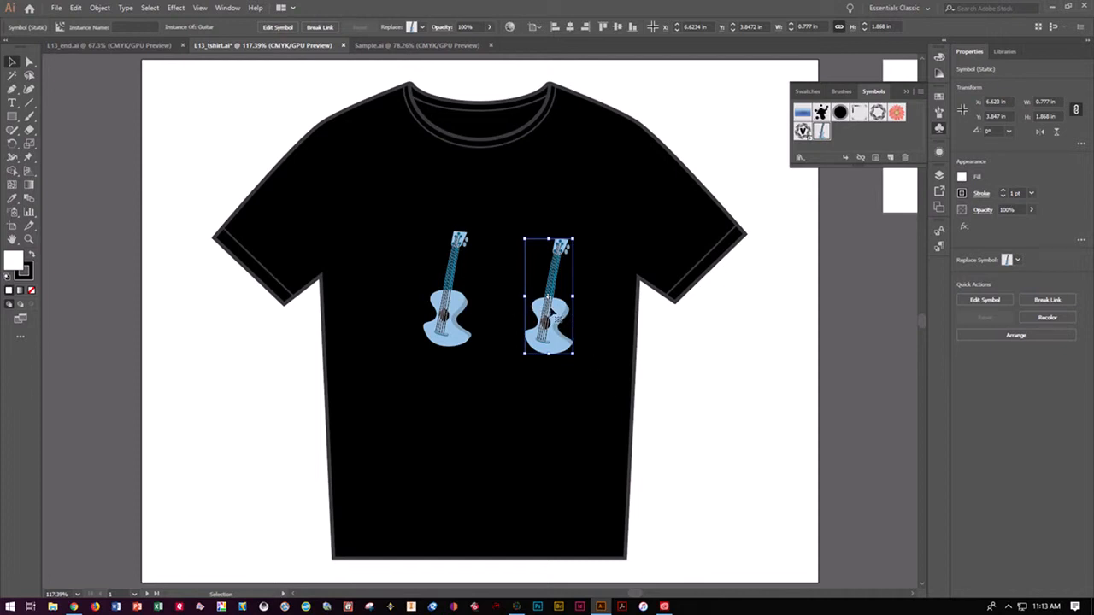
Step: Scale the right-hand guitar instance down proportionally to about 0.56 × 1.33 in and flip it horizontally
left_click_drag(571, 239, 614, 205)
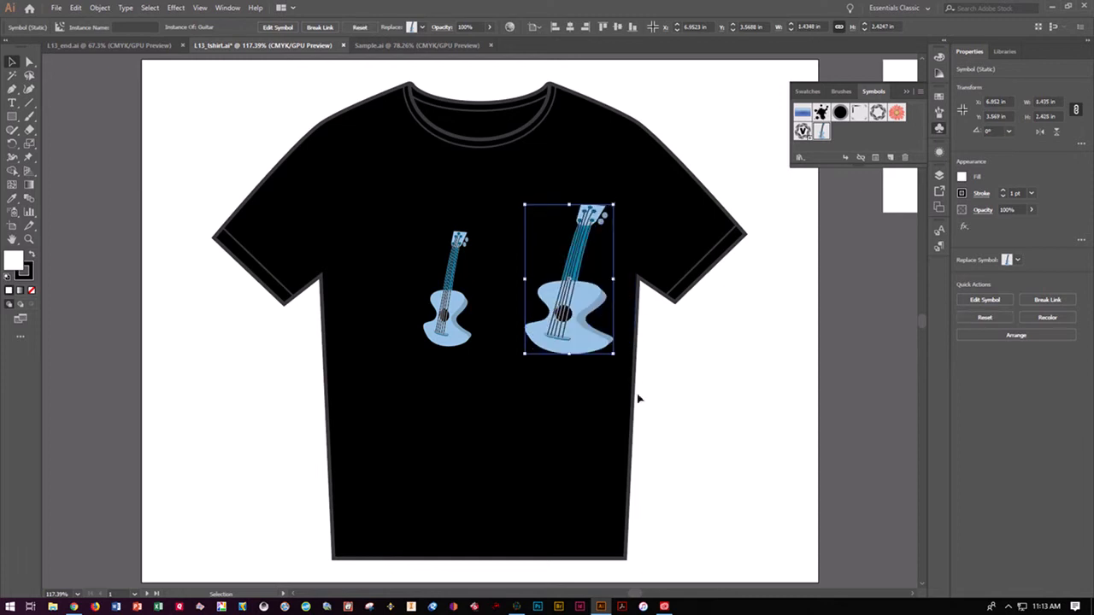
key("ctrl+z")
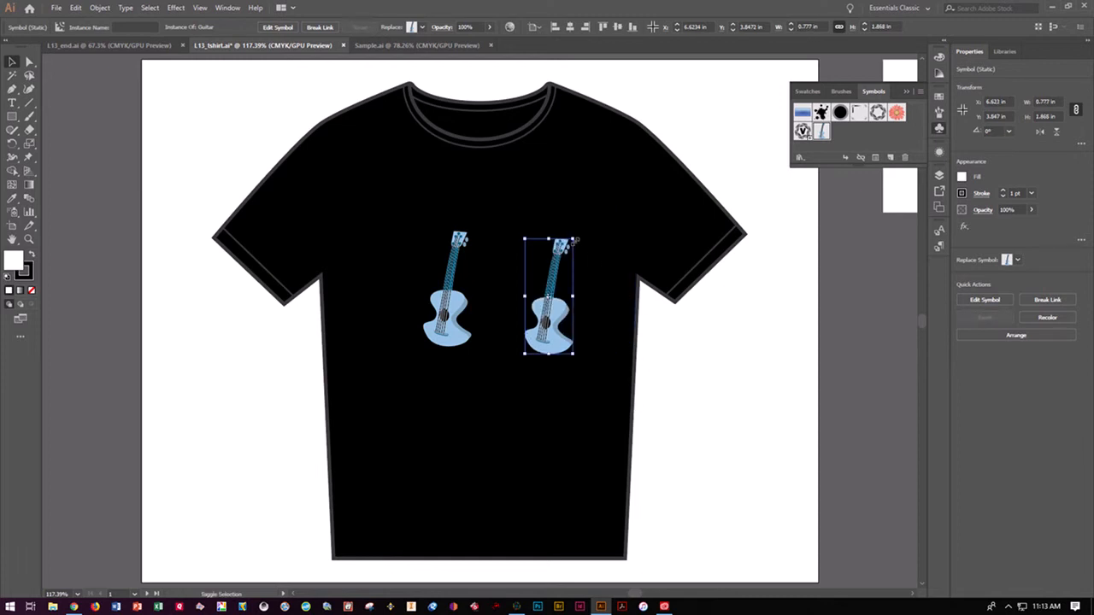
left_click_drag(577, 242, 559, 271)
left_click_drag(544, 316, 537, 299)
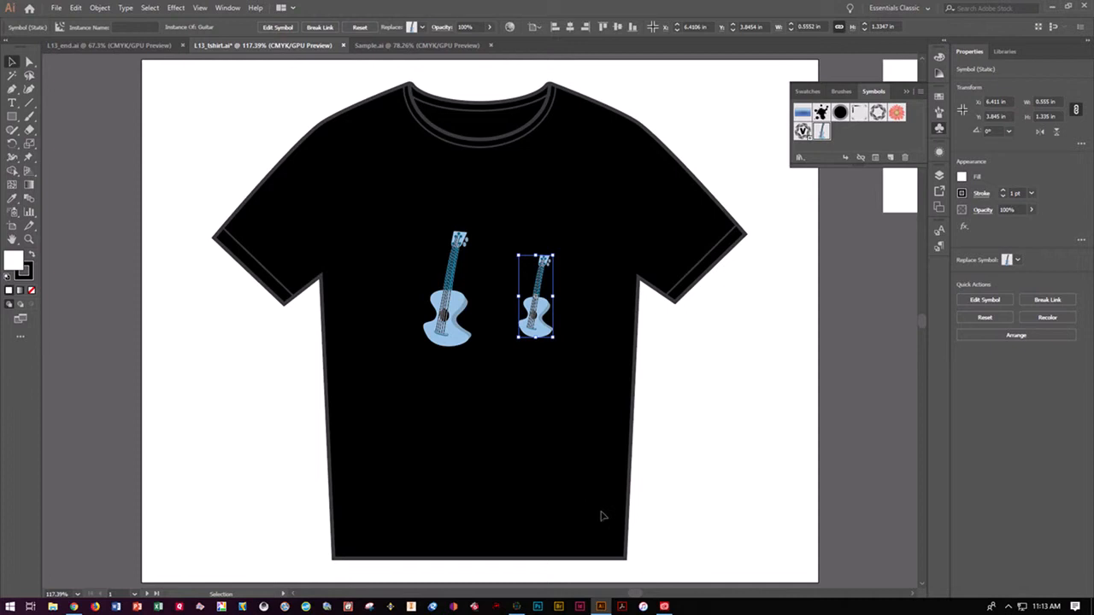
left_click(728, 492)
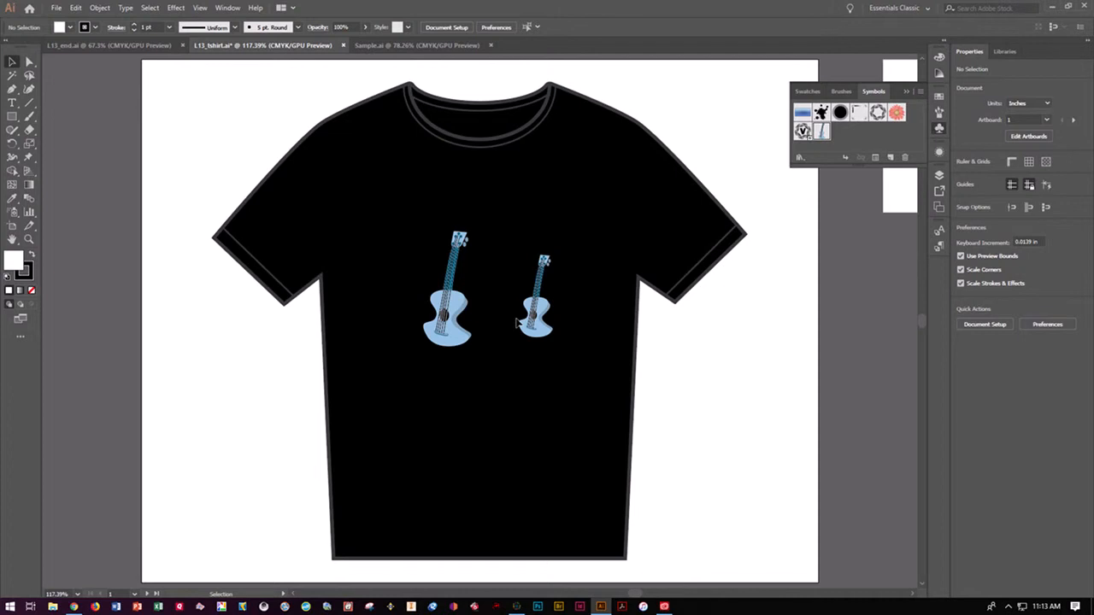
left_click(546, 317)
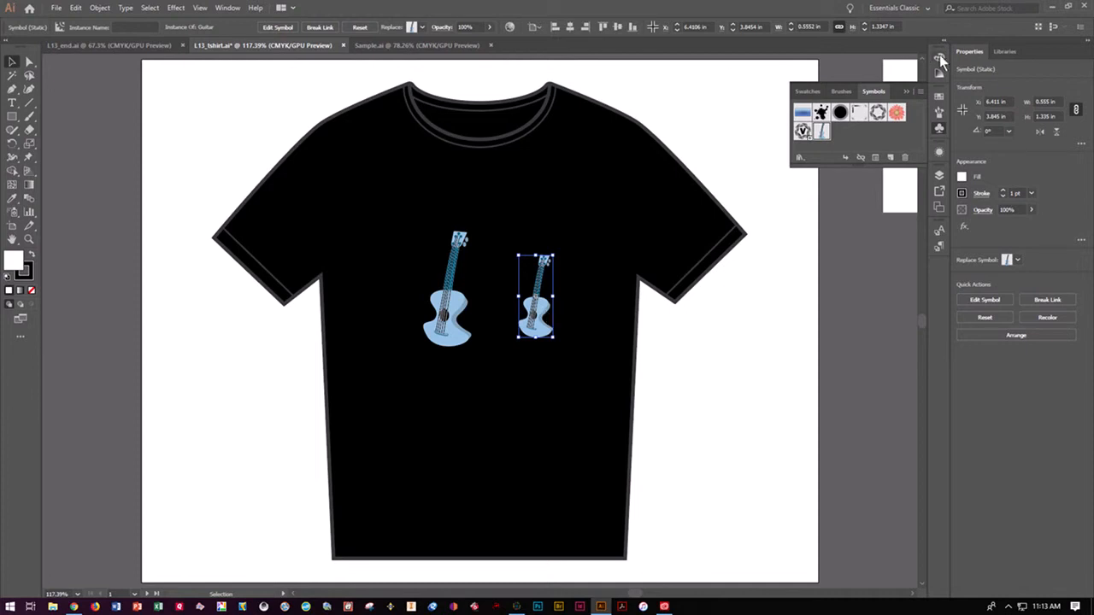
left_click(1039, 134)
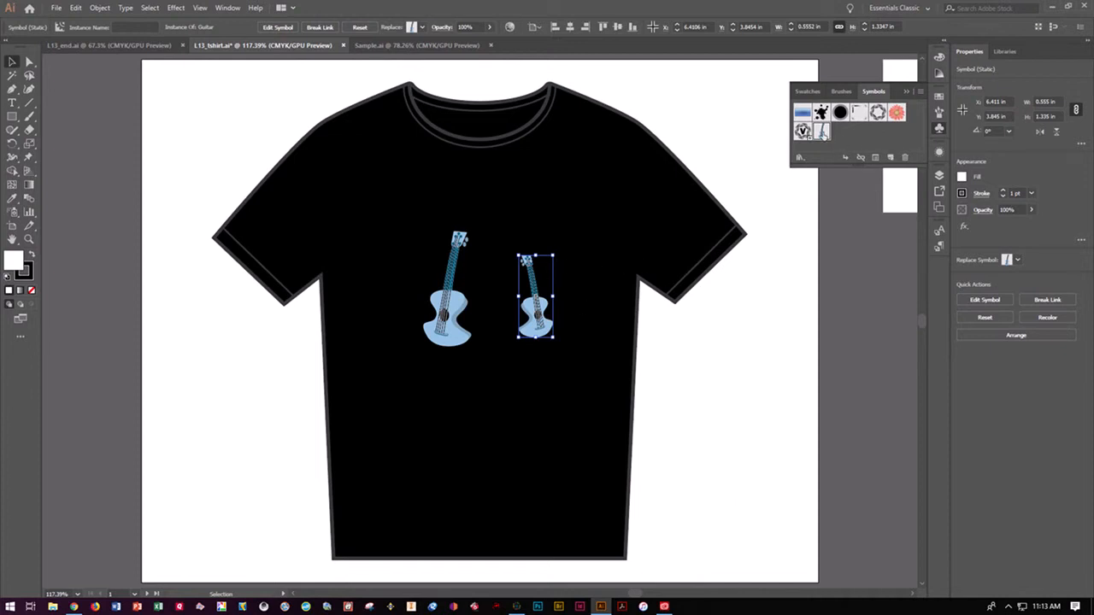
Step: Edit the Guitar symbol's artwork, filling the front of the guitar body with magenta, and exit symbol editing
double_click(823, 133)
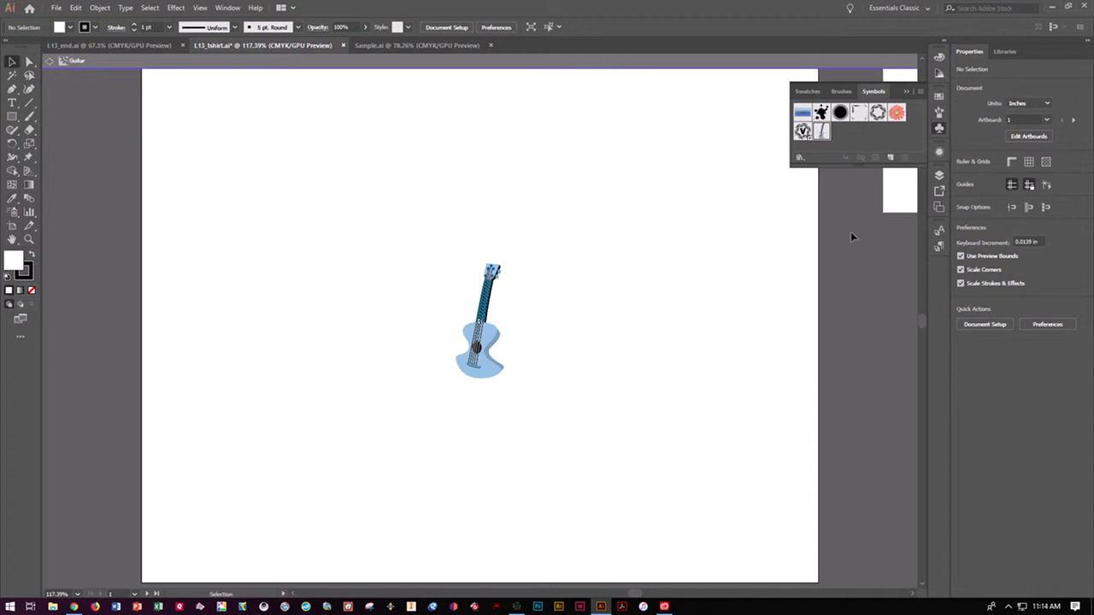
key("ctrl+plus")
key("ctrl+plus")
key("ctrl+plus")
key("ctrl+plus")
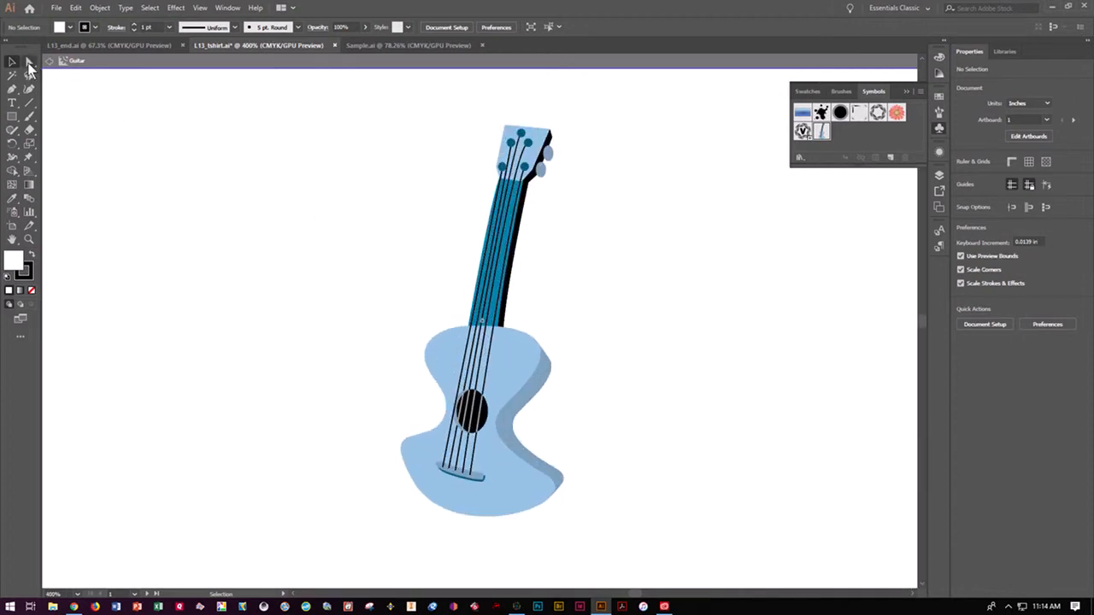
left_click(29, 63)
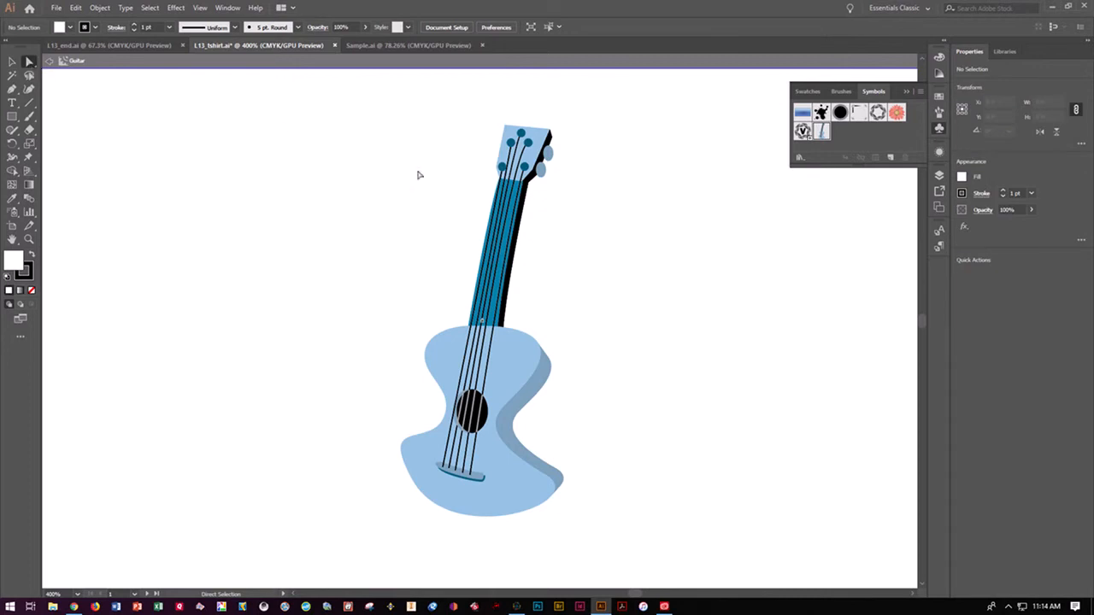
left_click(520, 350)
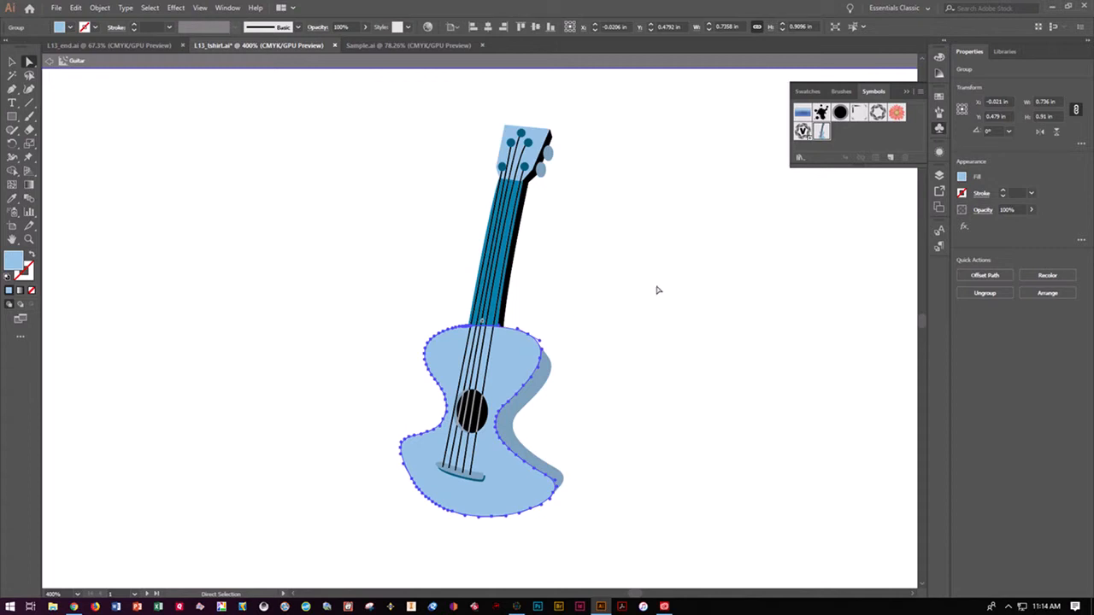
left_click(962, 178)
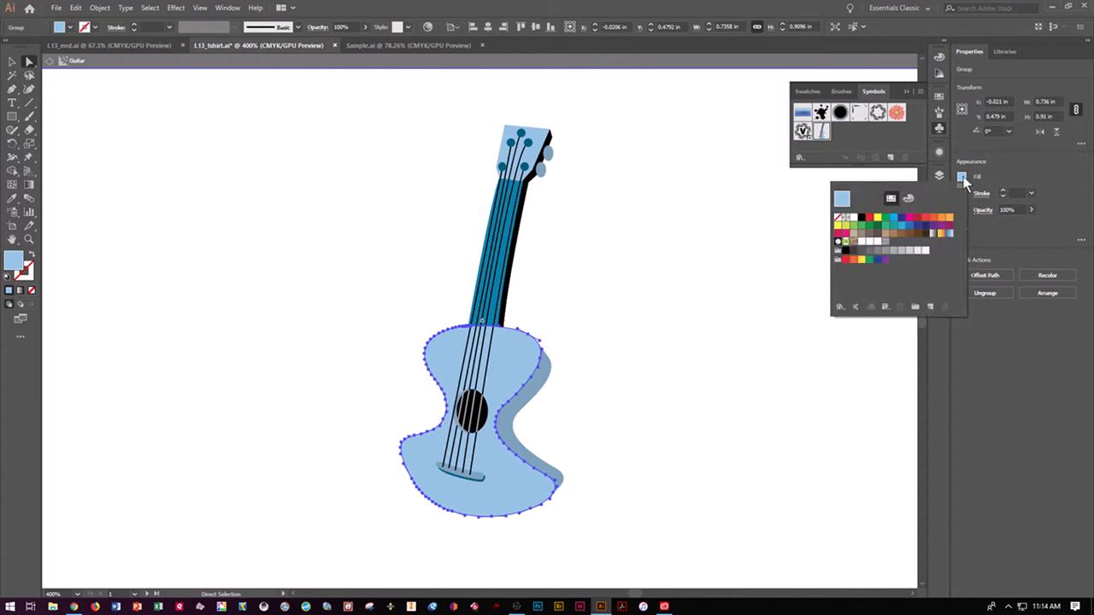
left_click(899, 236)
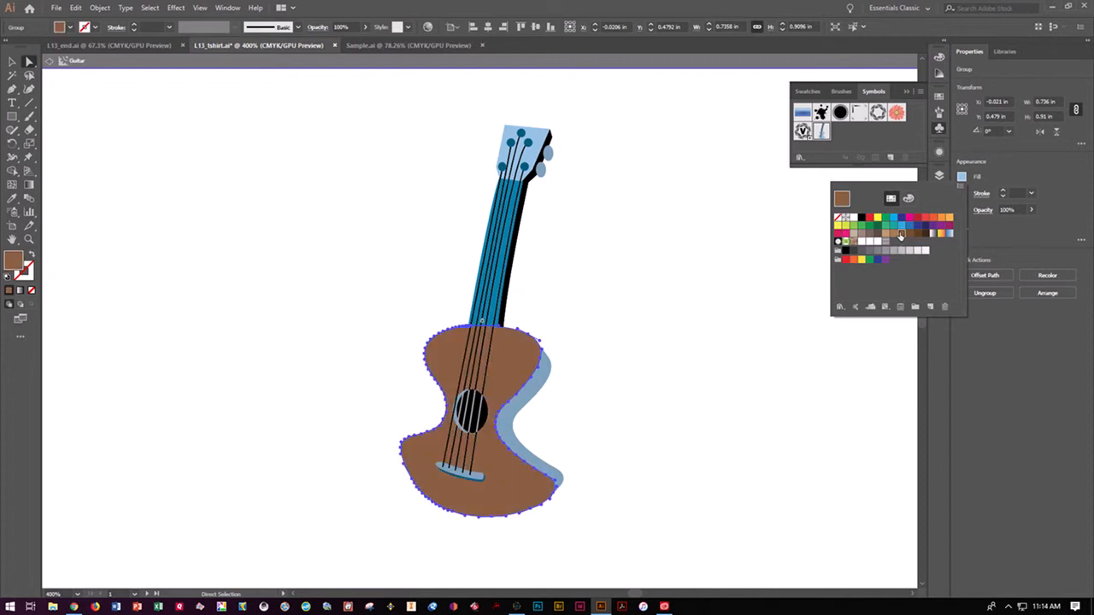
left_click(916, 220)
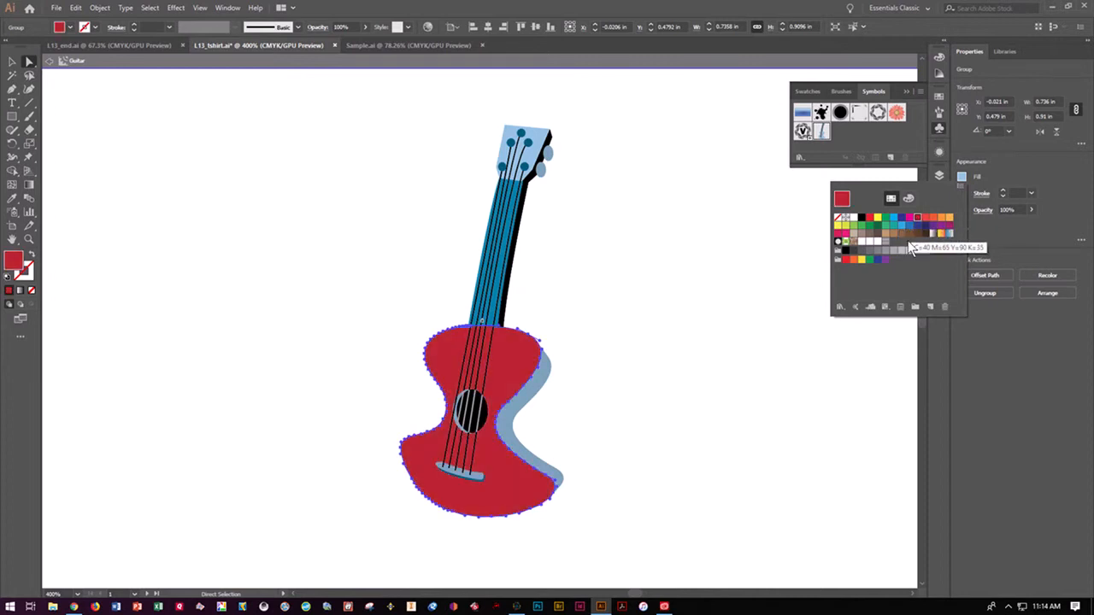
left_click(909, 218)
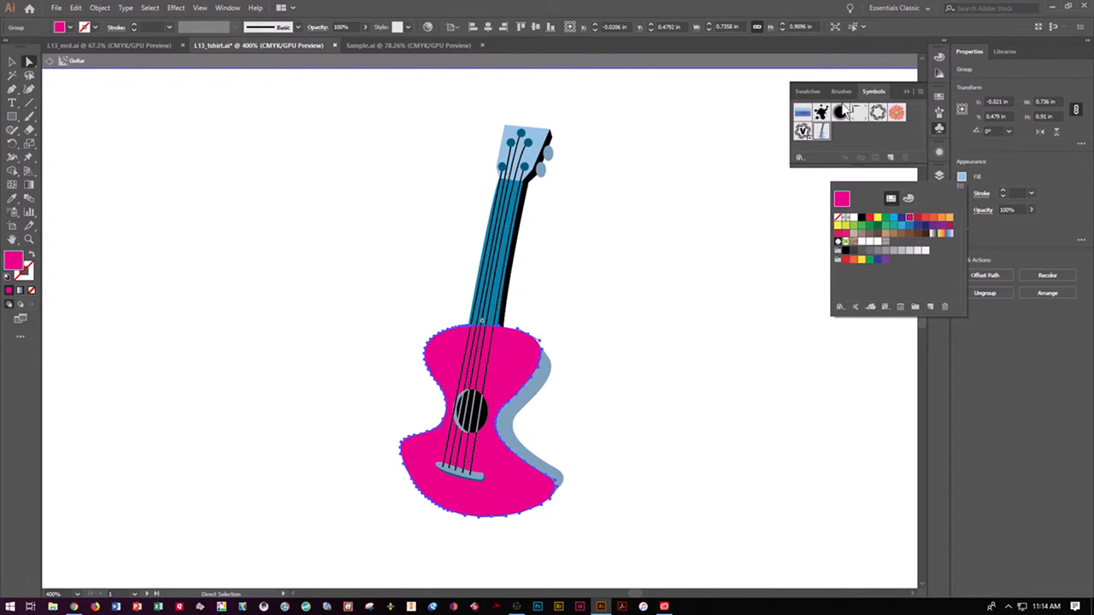
left_click(873, 96)
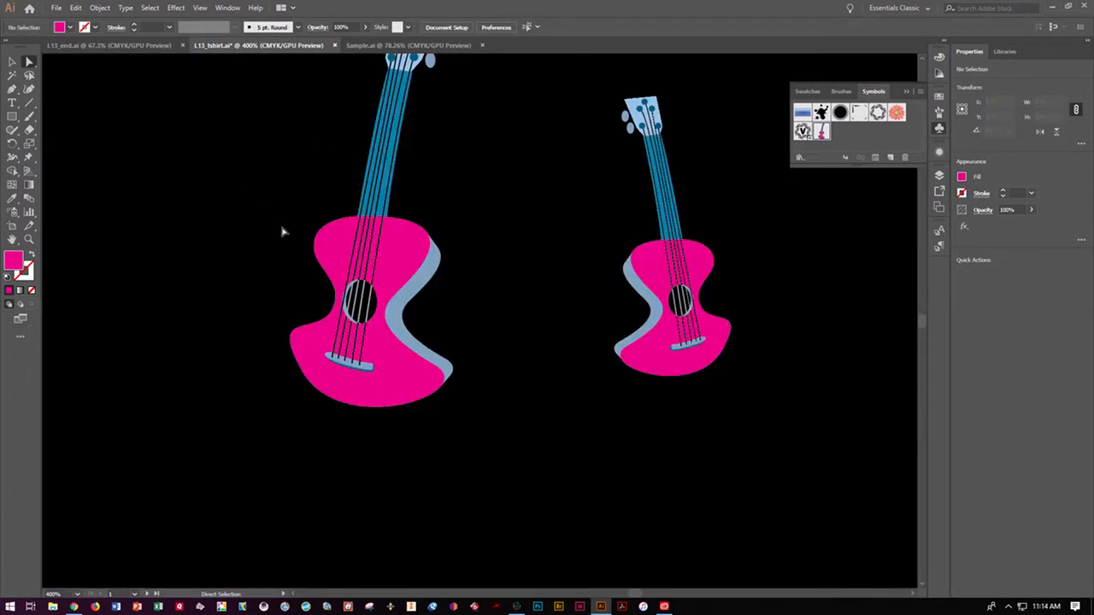
Step: Change the Guitar symbol's type to Dynamic Symbol in its symbol options
key("ctrl+minus")
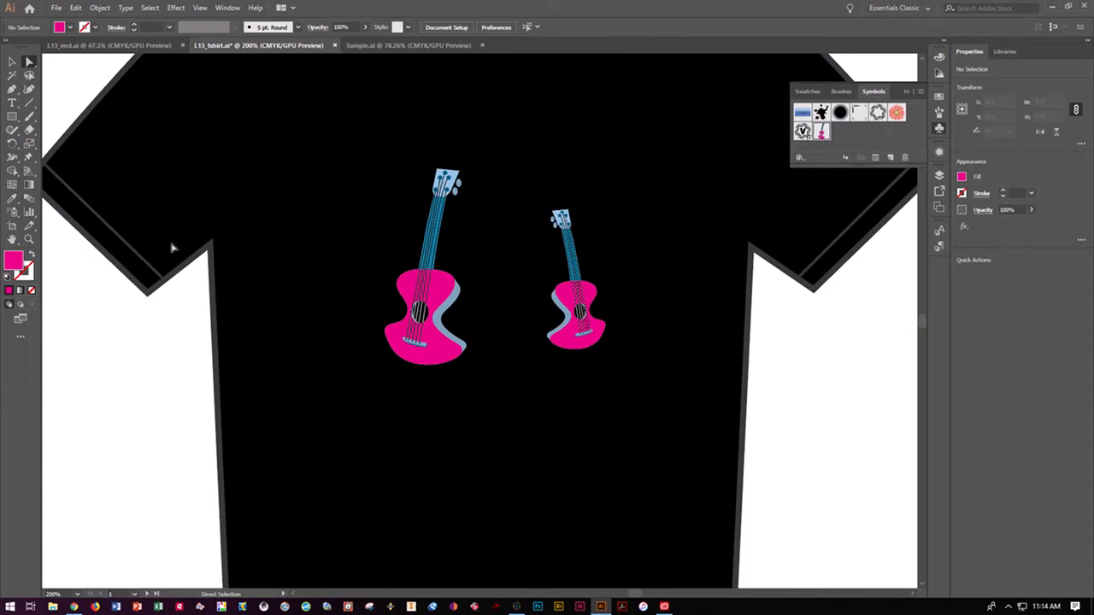
left_click(200, 8)
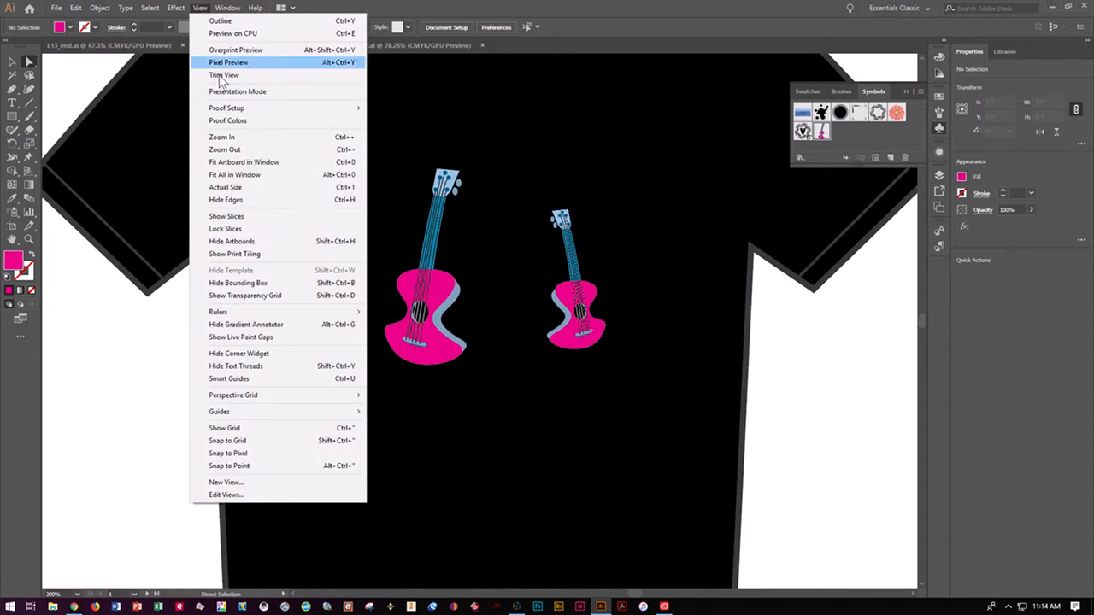
left_click(252, 162)
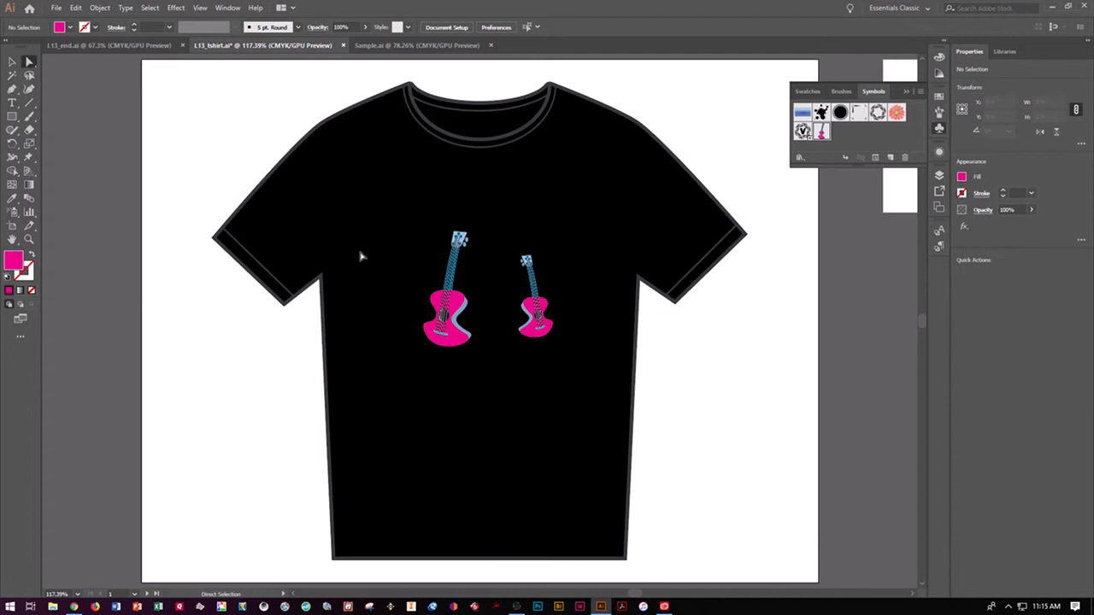
left_click(875, 159)
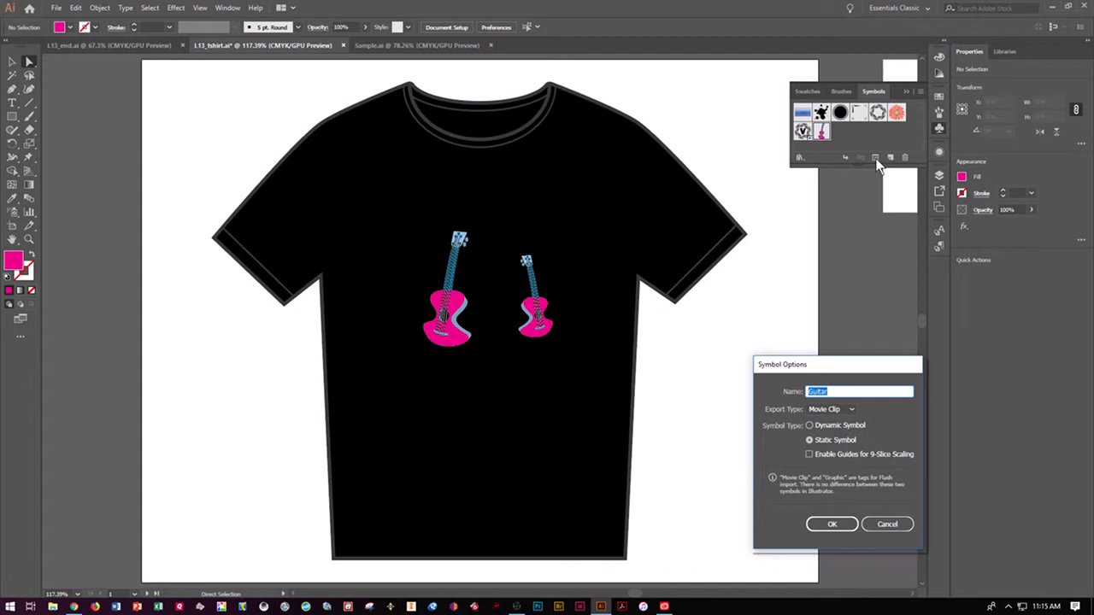
left_click(808, 425)
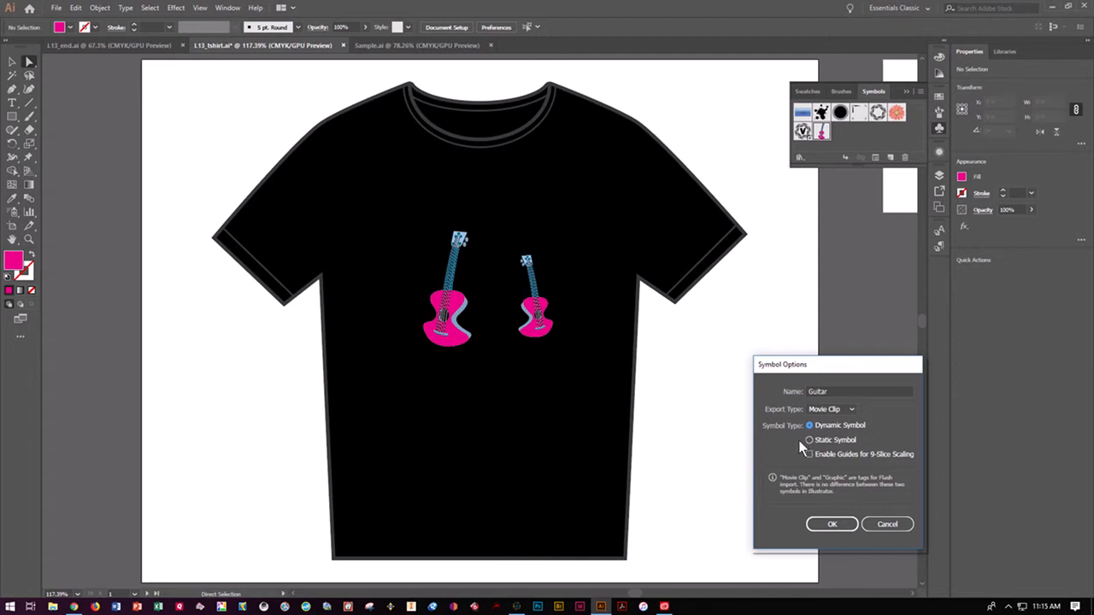
left_click(832, 523)
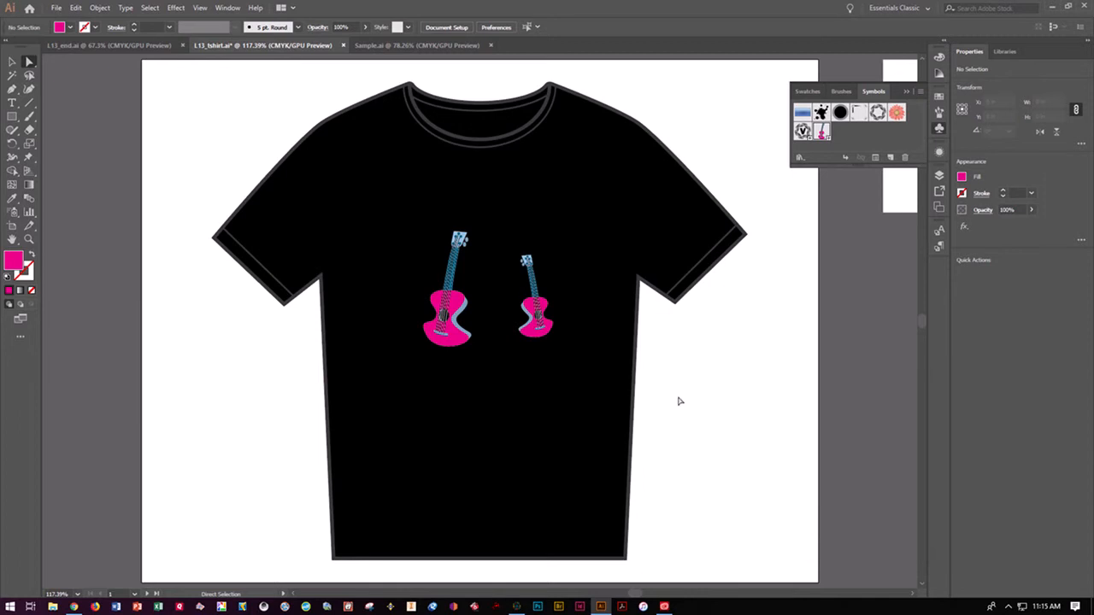
Step: Fill the side edge of the smaller guitar instance's body with yellow and deselect it
key("ctrl+equal")
key("ctrl+equal")
key("ctrl+equal")
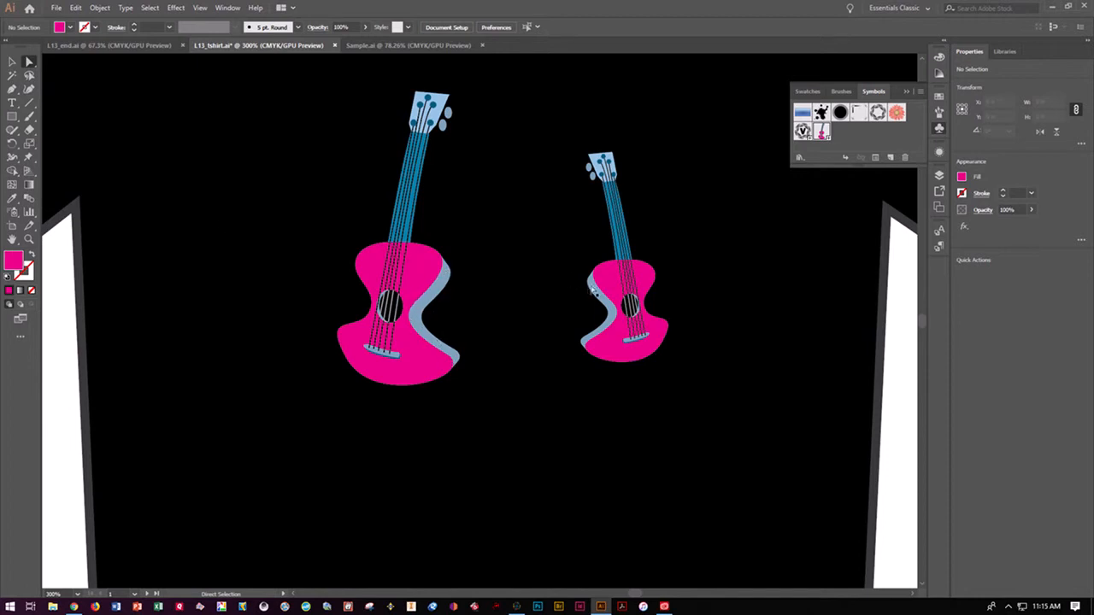
left_click(608, 304)
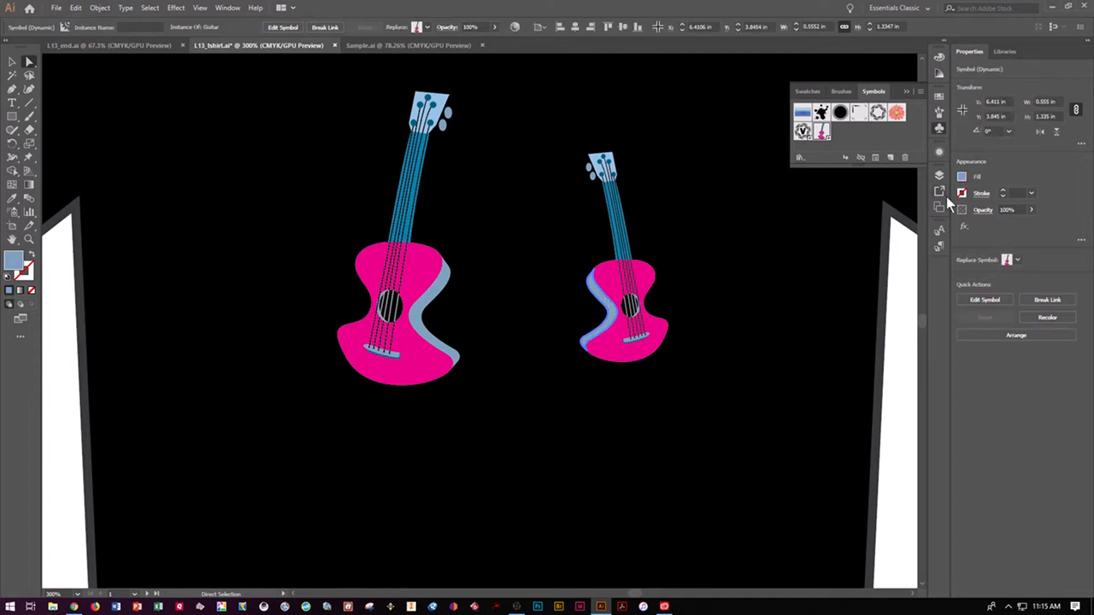
left_click(964, 177)
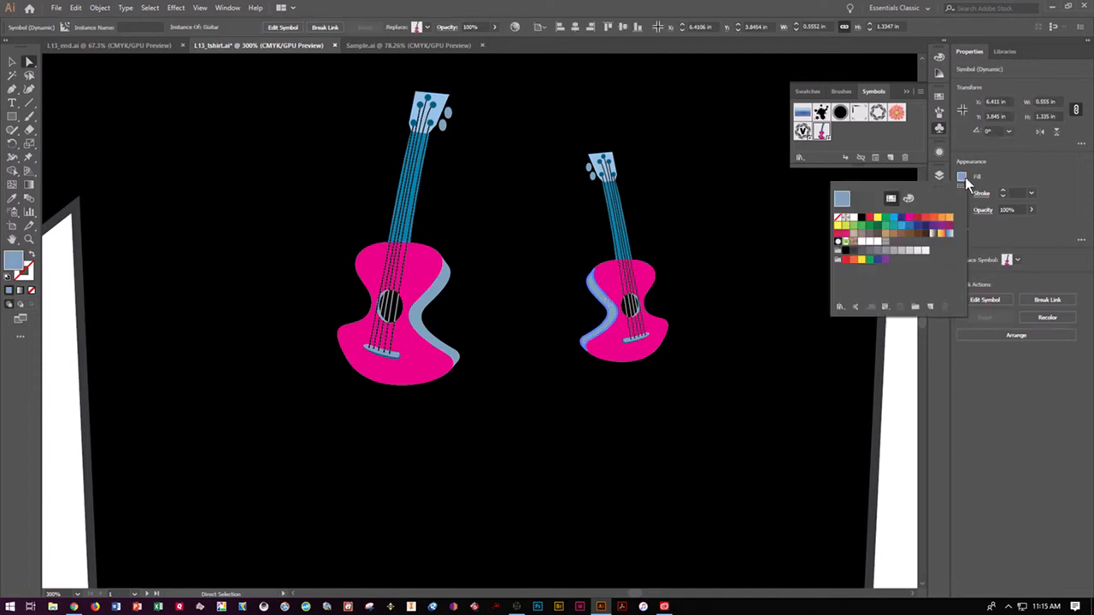
left_click(876, 219)
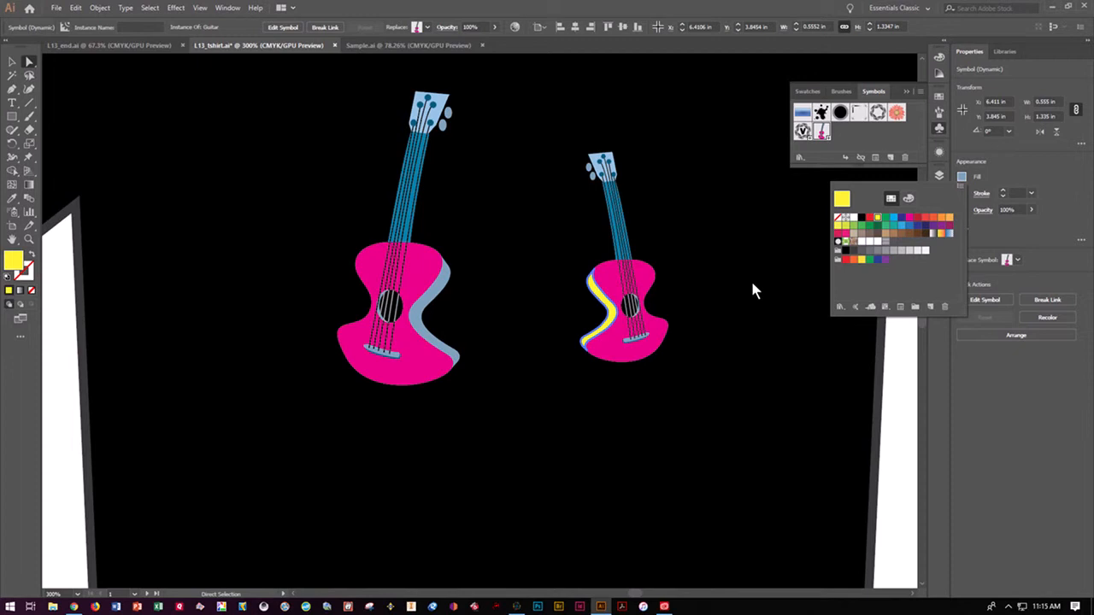
left_click(740, 301)
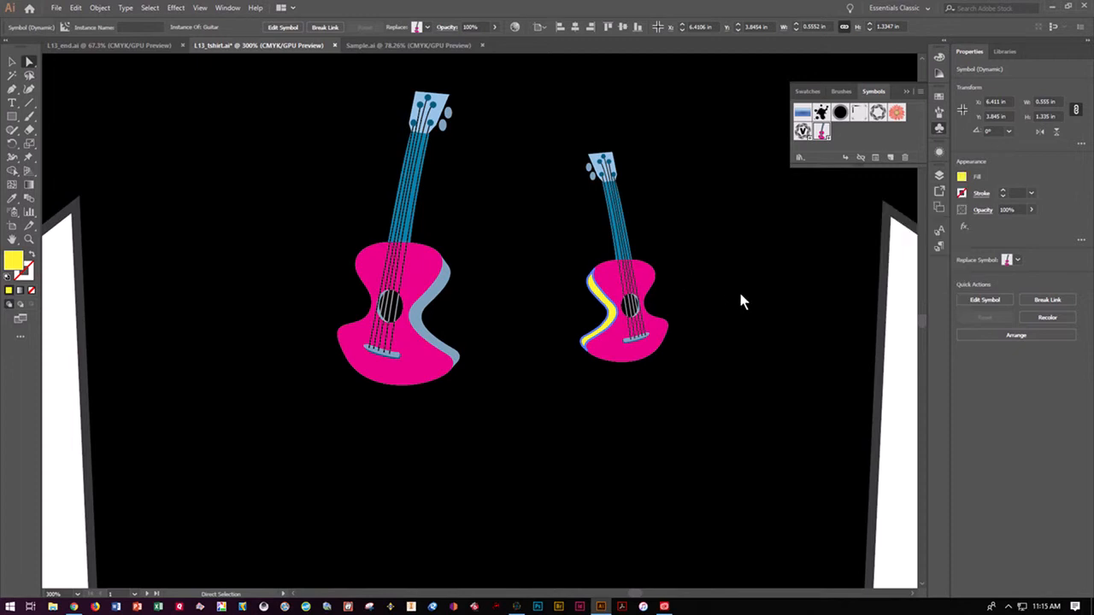
left_click(12, 62)
left_click(276, 213)
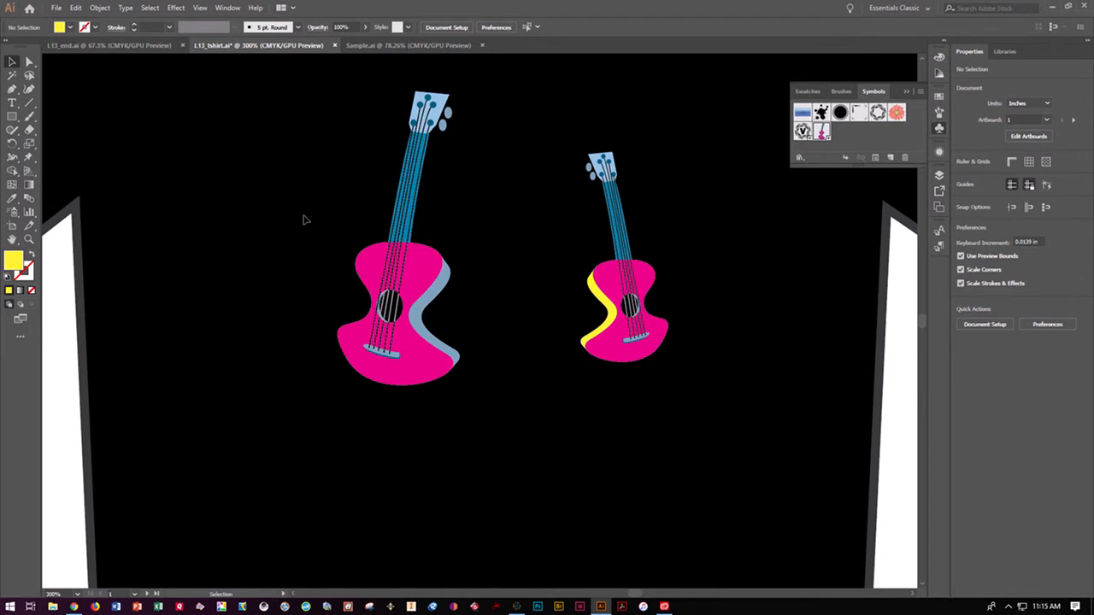
key("ctrl+minus")
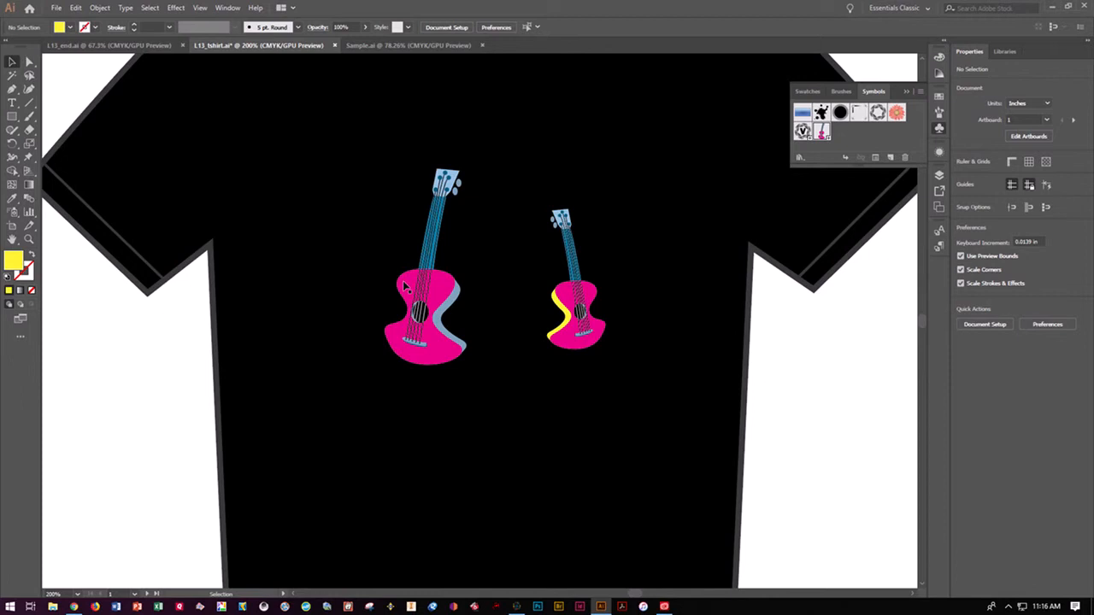
Step: Check the finished design in L13_end.ai, and create a dynamic symbol named Note1 from the single note on artboard 2 of L13_tshirt.ai
left_click(118, 46)
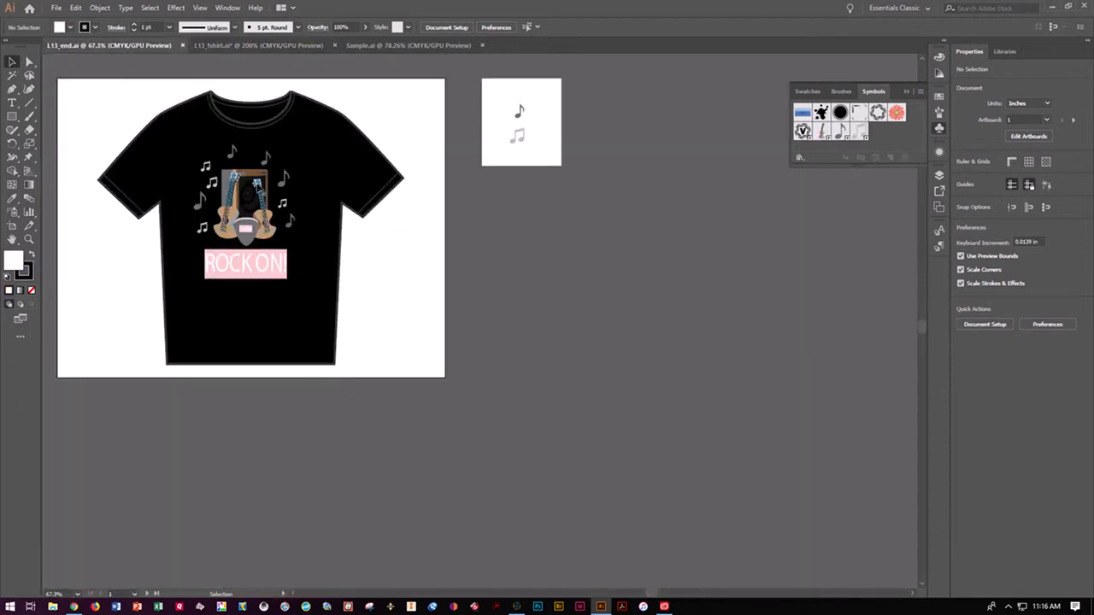
left_click(272, 45)
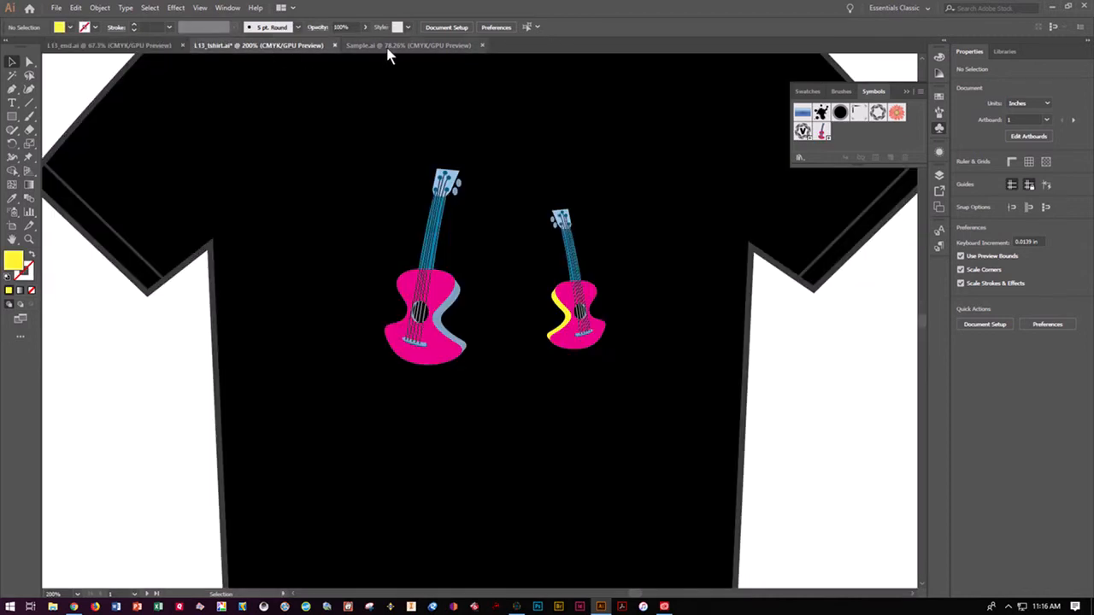
left_click(148, 596)
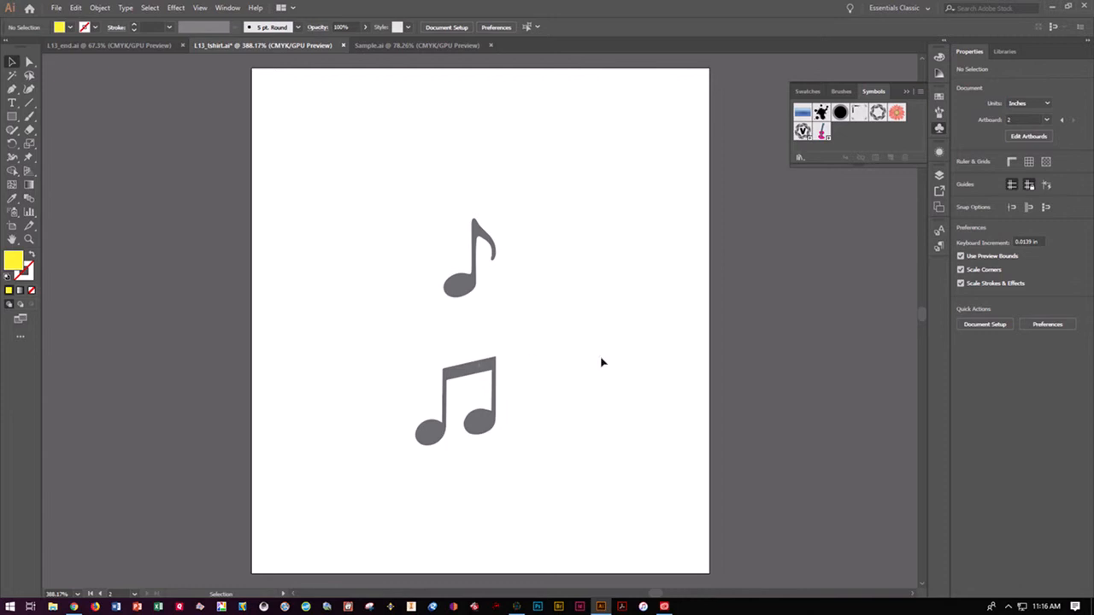
left_click(467, 291)
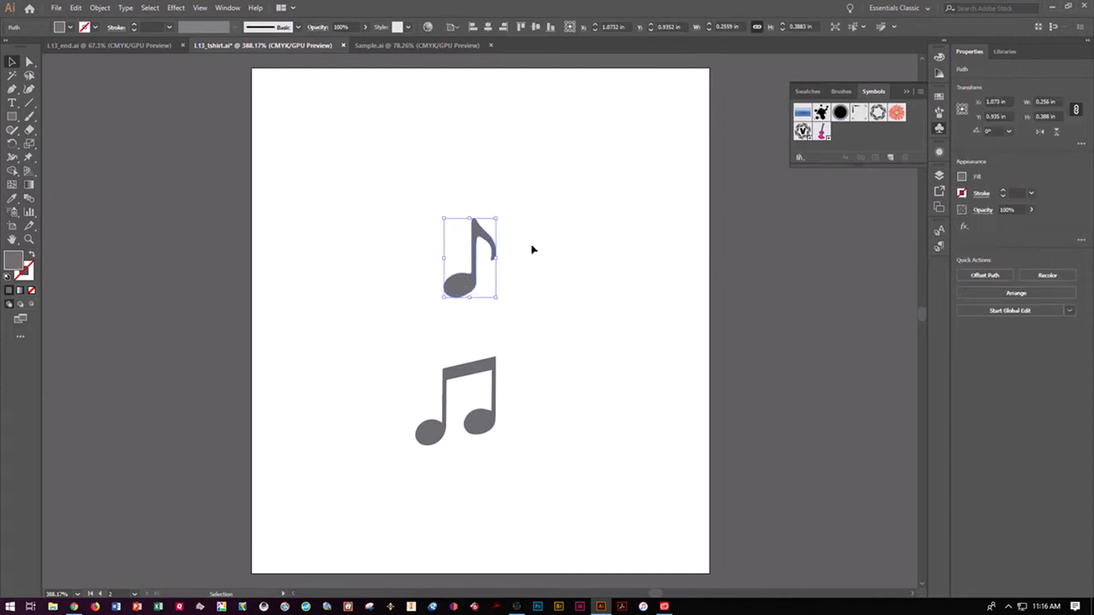
left_click(890, 160)
type("Note1")
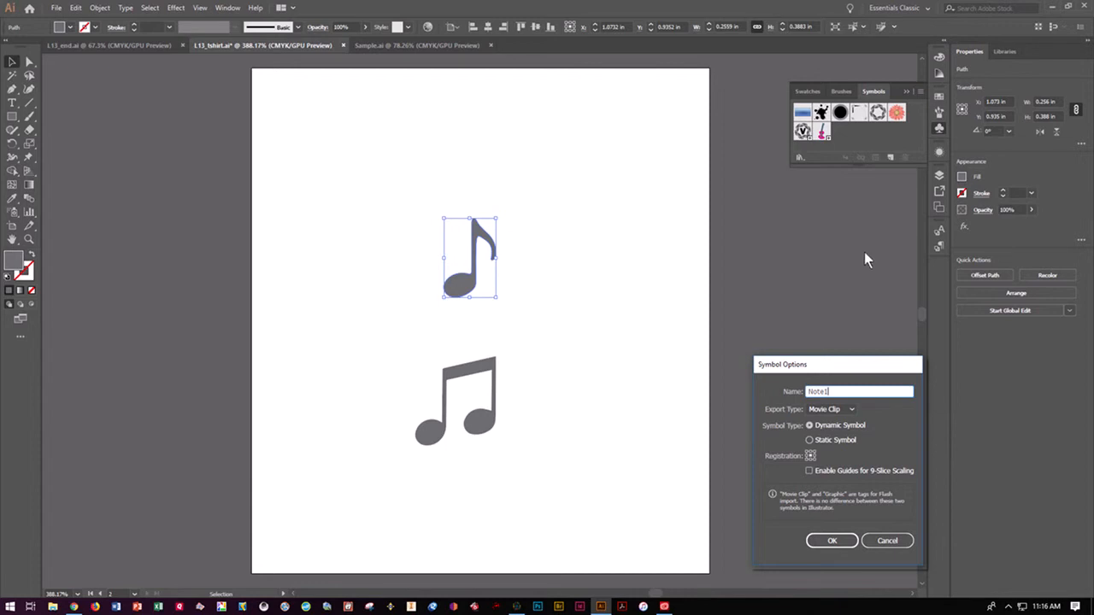
left_click(827, 542)
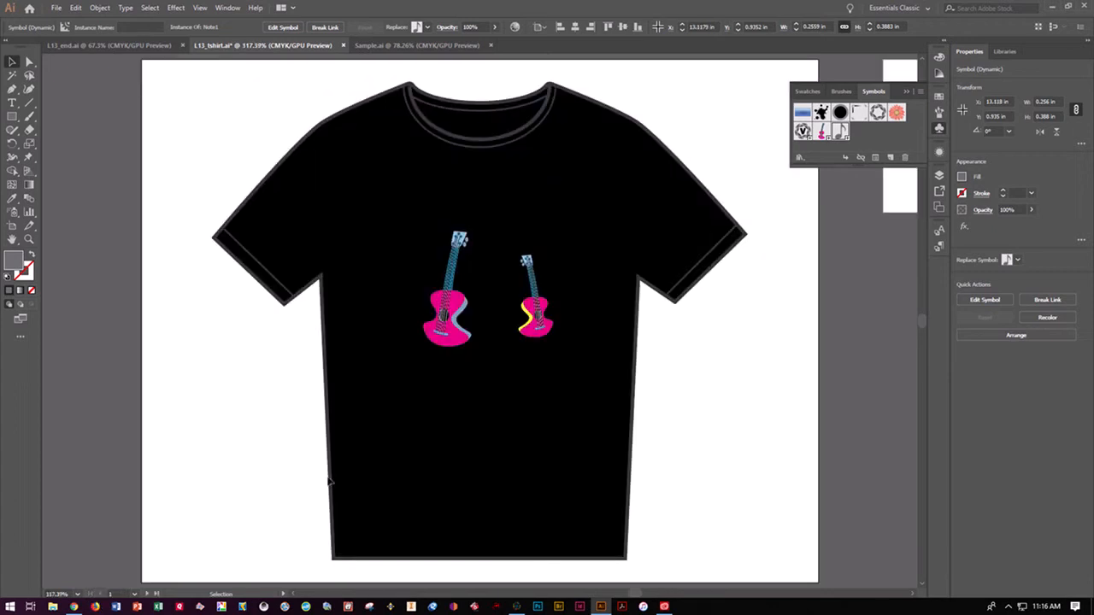
Step: Place five Note1 instances around the guitars on the shirt and save the document
left_click_drag(841, 133, 452, 190)
left_click_drag(844, 134, 606, 292)
left_click_drag(841, 134, 382, 304)
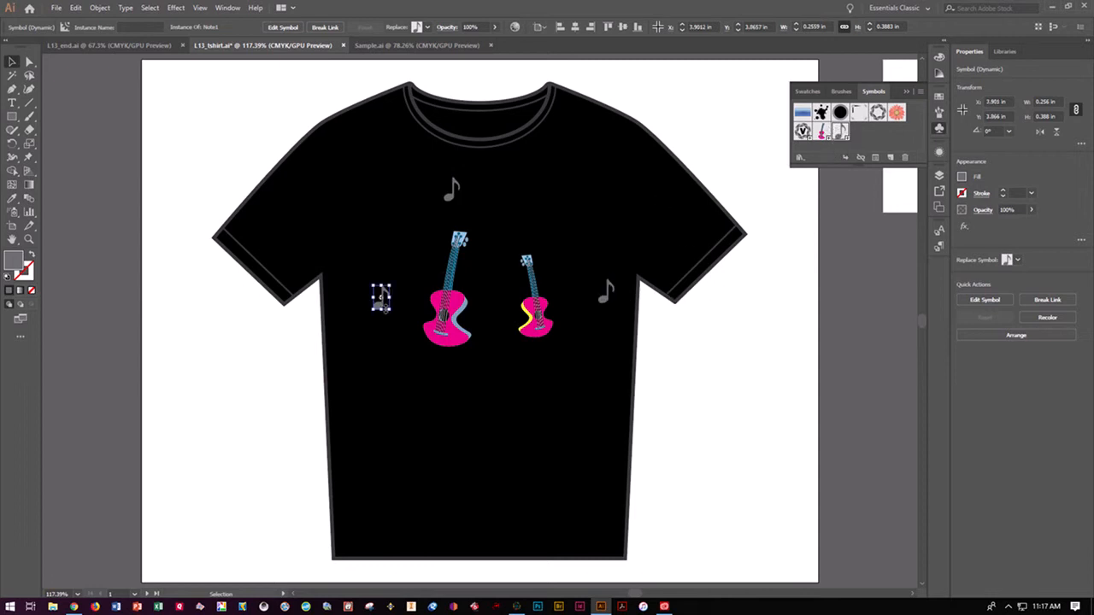
left_click_drag(384, 306, 470, 395)
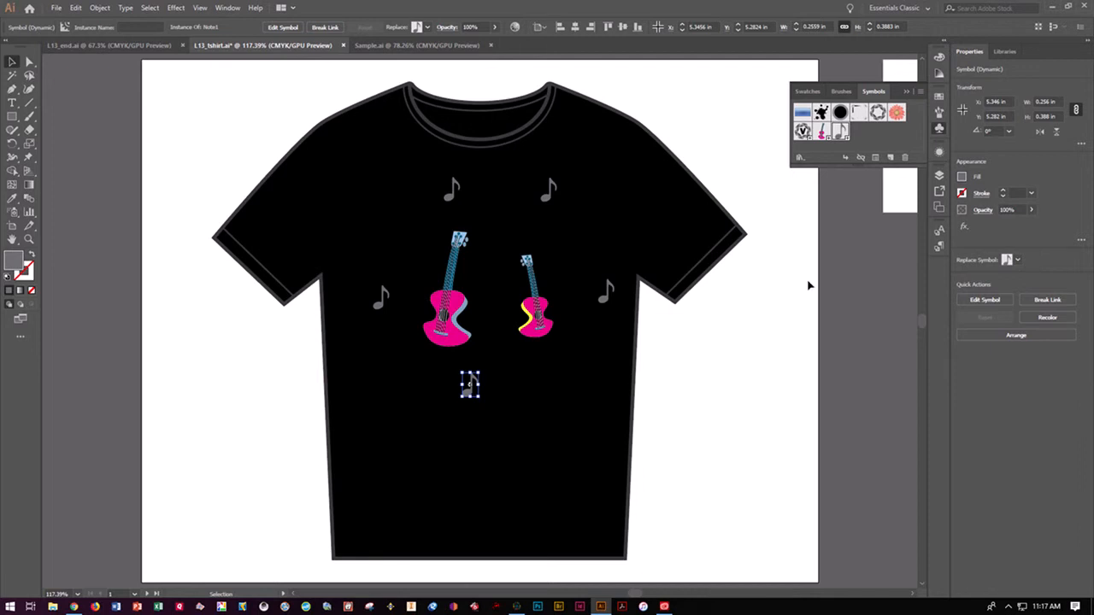
left_click(862, 363)
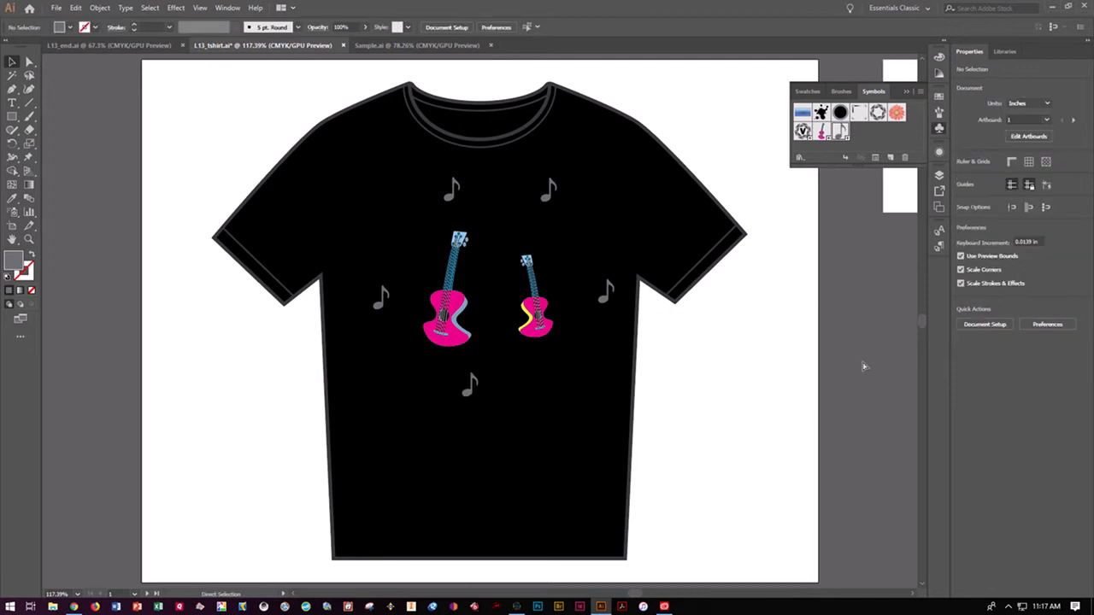
key("ctrl+s")
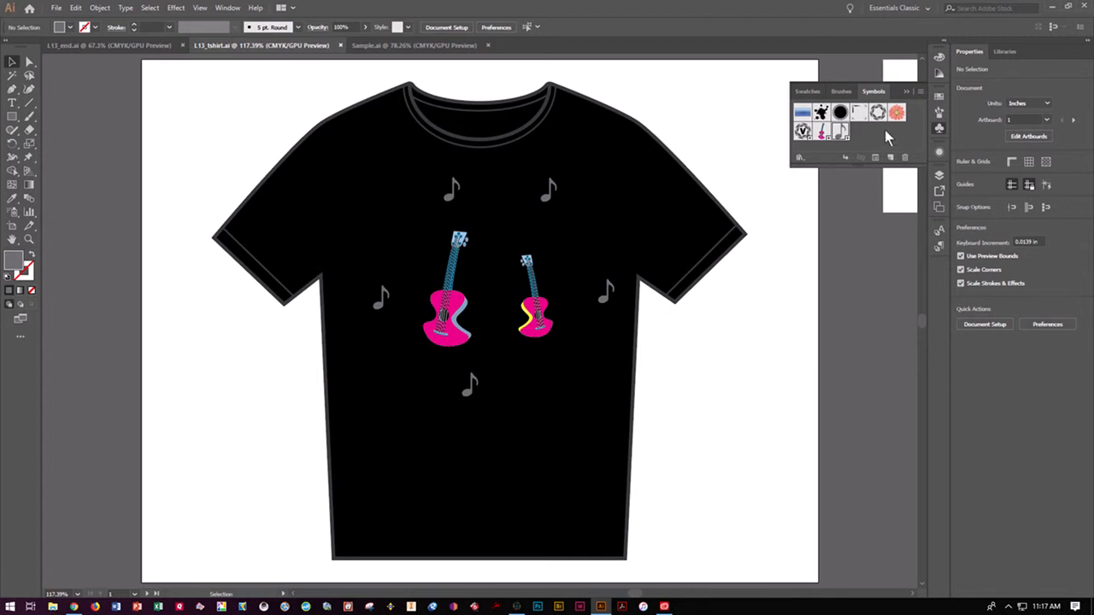
Step: Create a dynamic symbol named Note2 from the double note on artboard 2
left_click(905, 70)
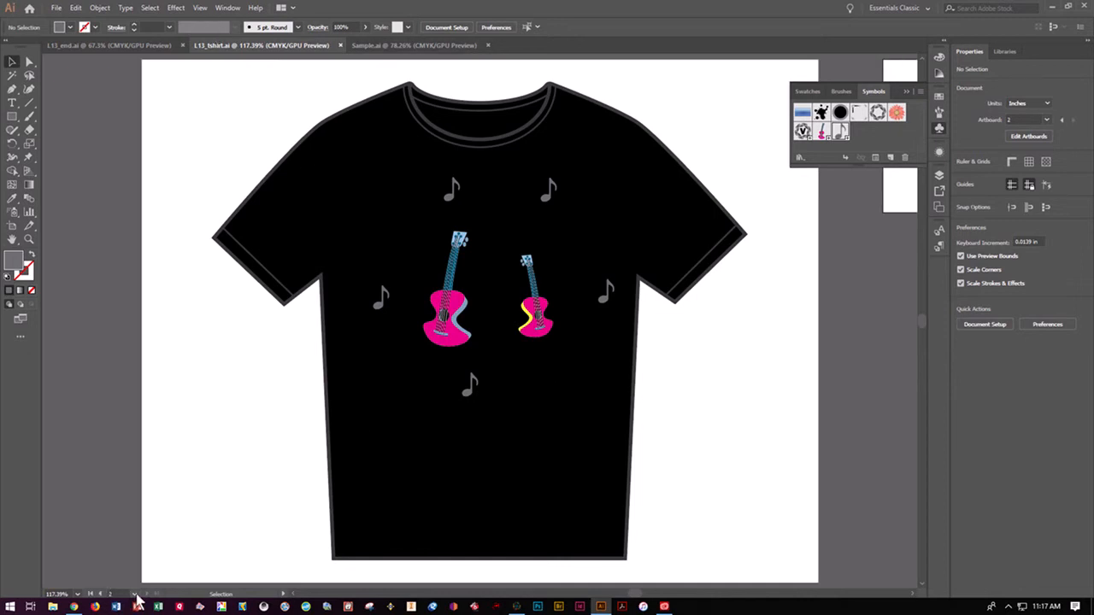
left_click(134, 594)
left_click(167, 584)
left_click(200, 10)
left_click(235, 162)
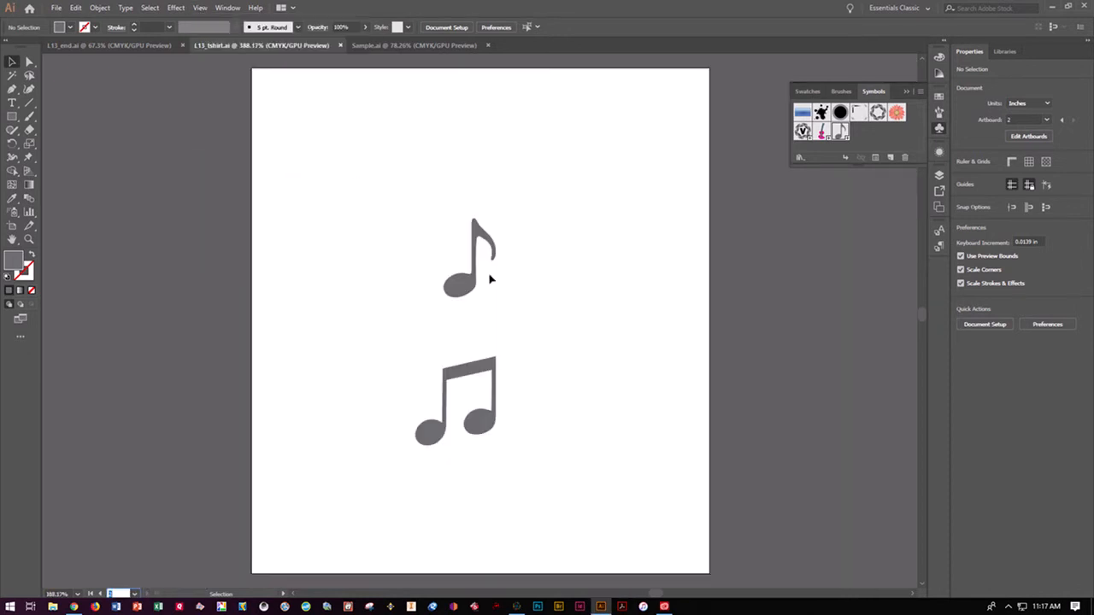
left_click(485, 378)
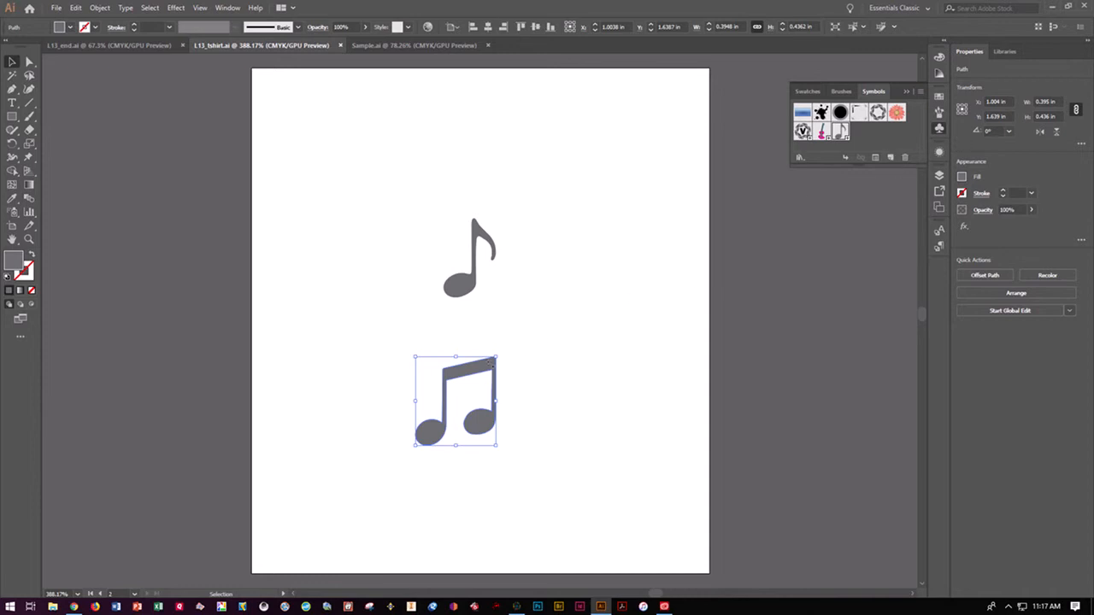
left_click_drag(464, 381, 873, 147)
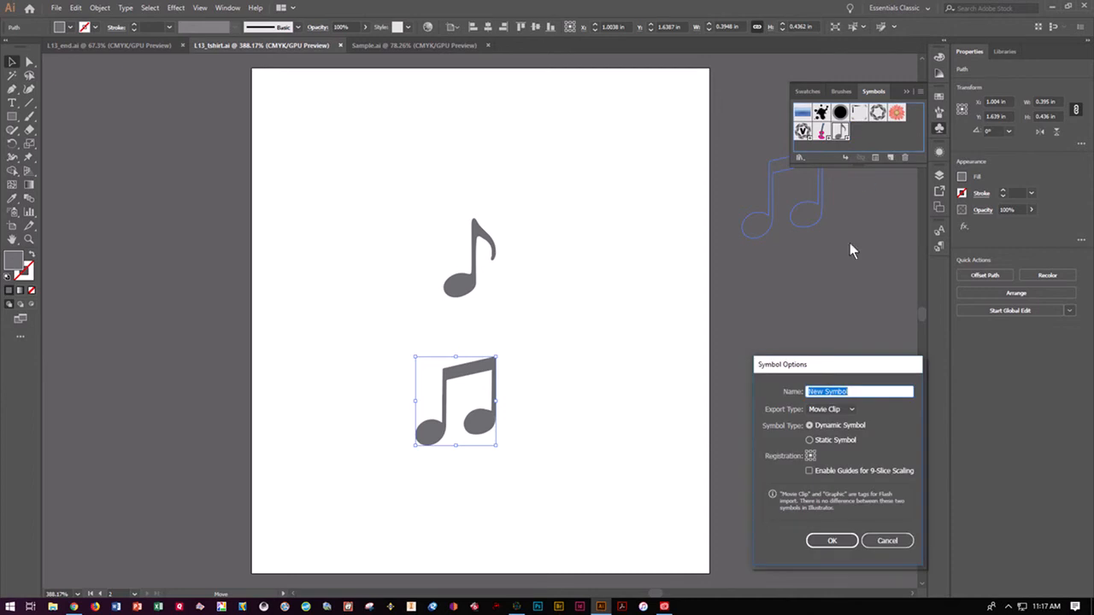
type("Note2")
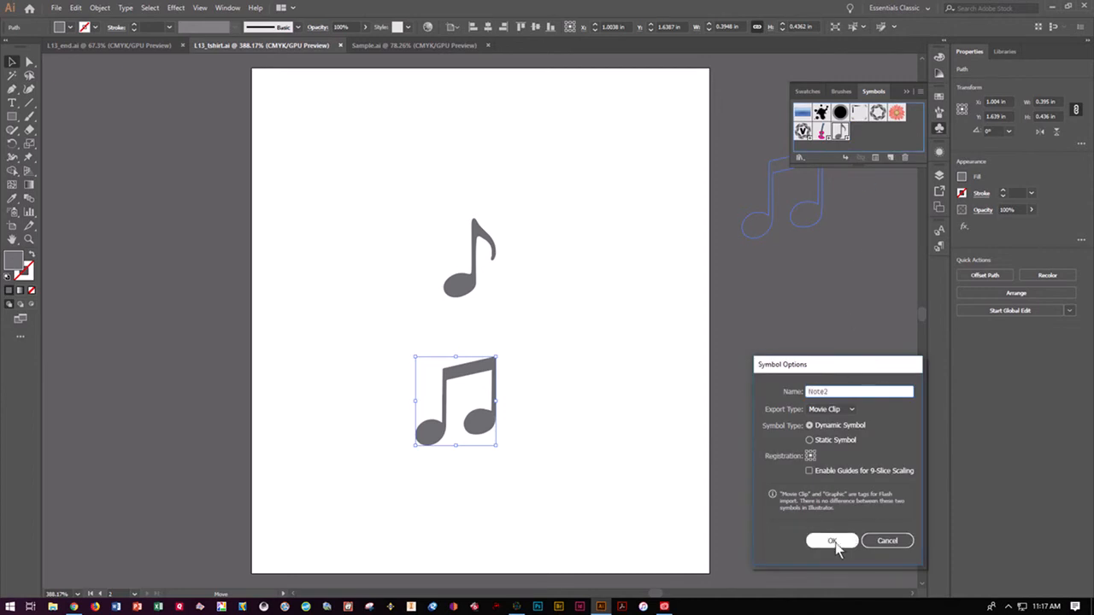
left_click(831, 542)
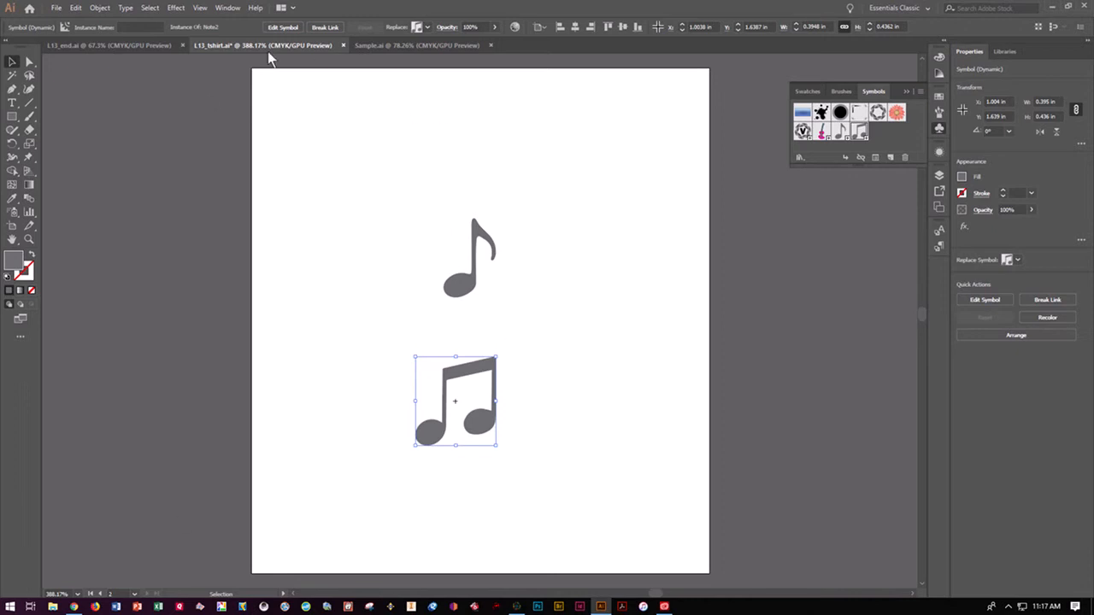
Step: Place three Note2 instances around the guitars on the artboard 1 shirt and save the document
left_click(100, 593)
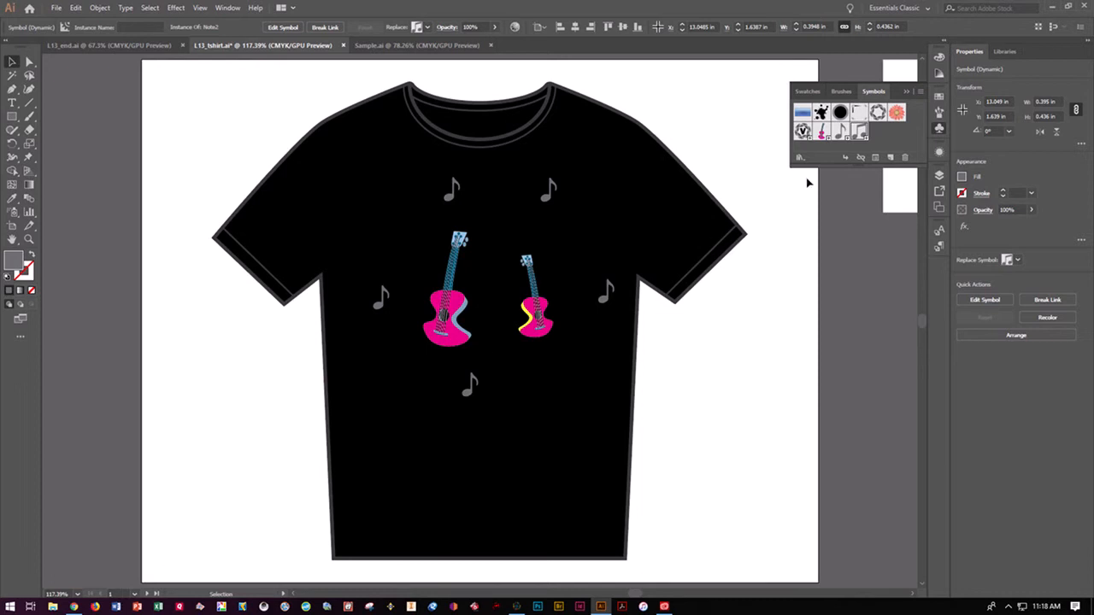
left_click_drag(856, 132, 564, 408)
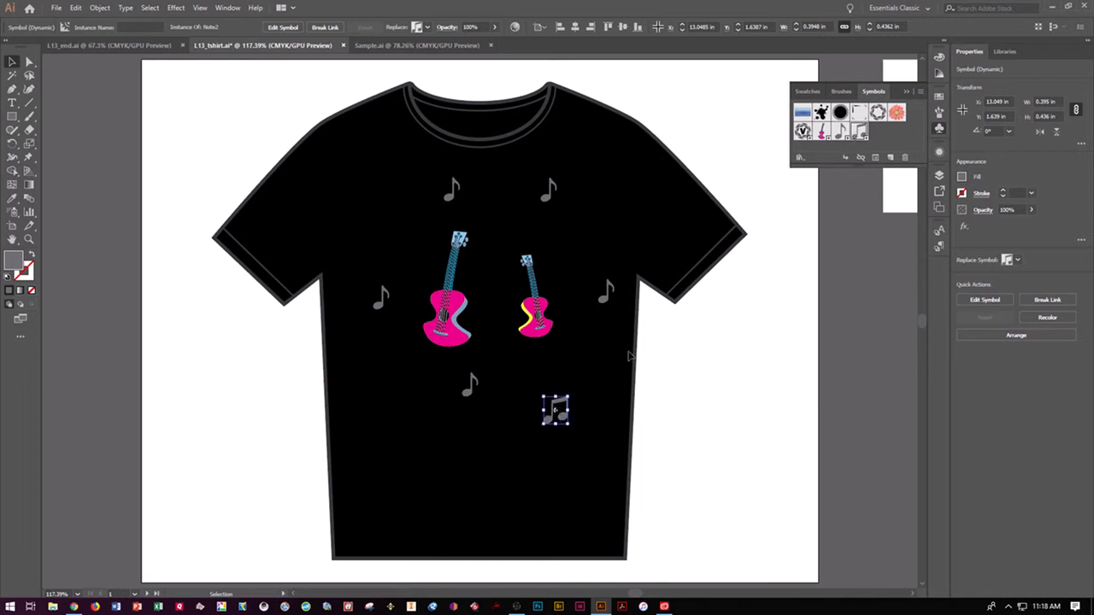
left_click_drag(628, 163, 590, 215)
left_click_drag(551, 160, 386, 216)
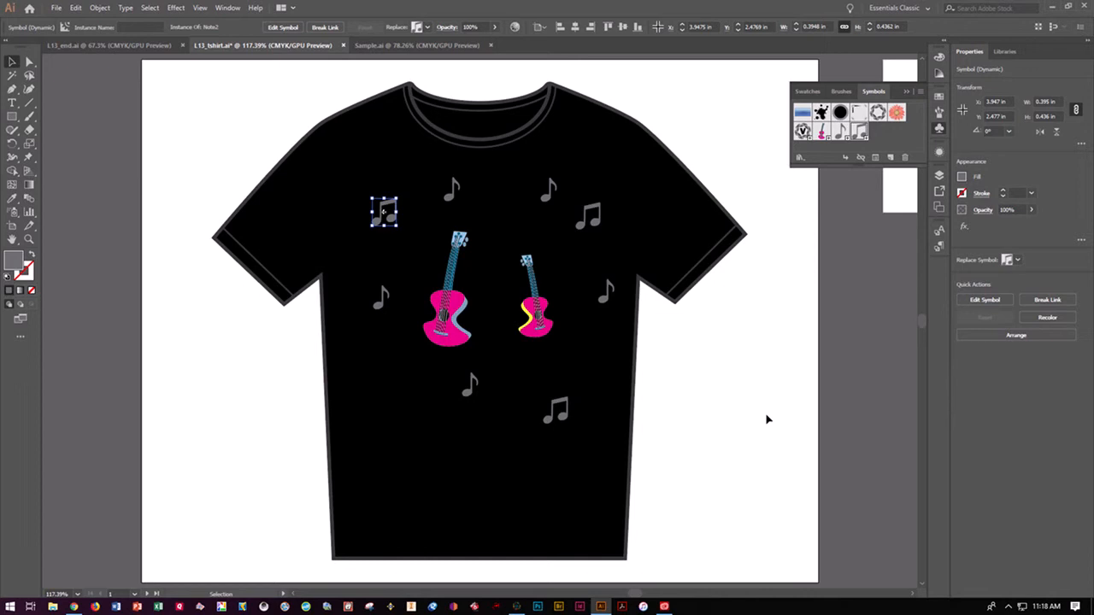
key("ctrl+shift+a")
key("ctrl+s")
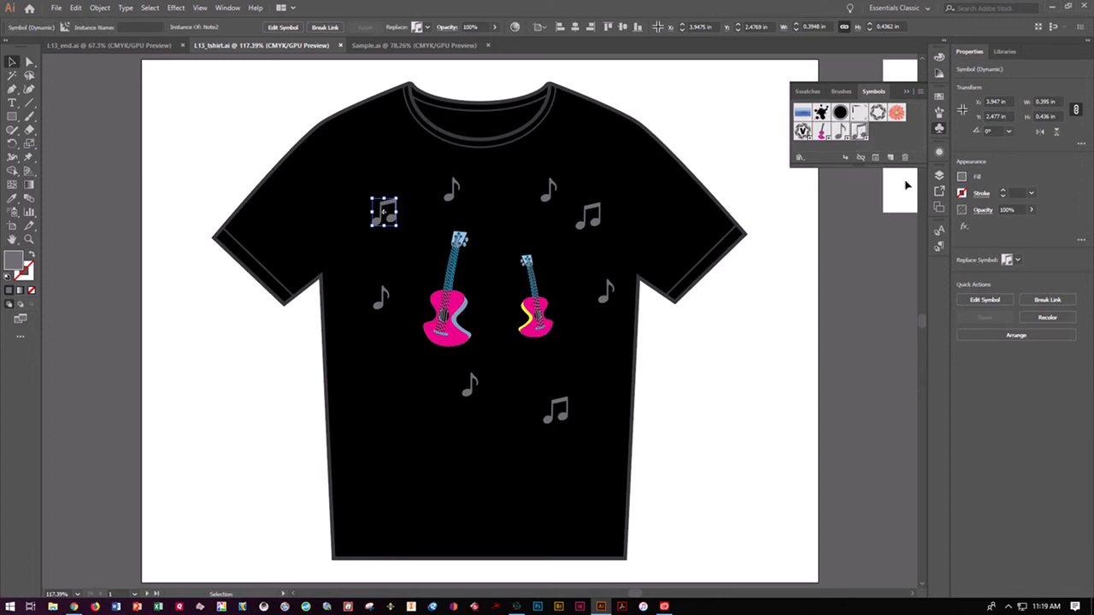
Step: Try the Guitar symbol in place of the selected Note2 instance, and replace the instance with Note1
left_click(1018, 259)
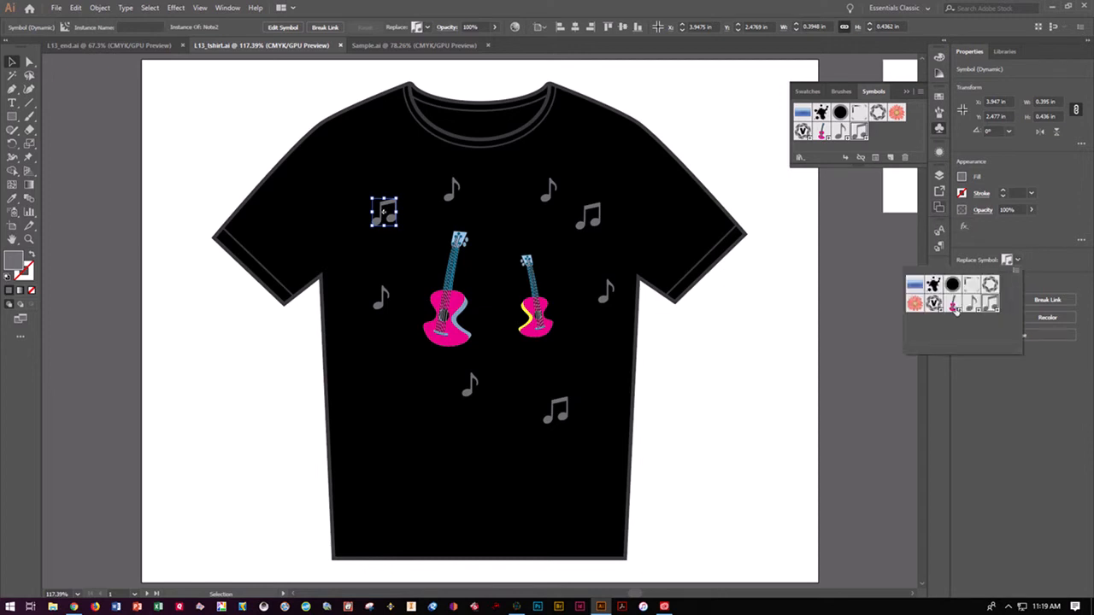
left_click(951, 304)
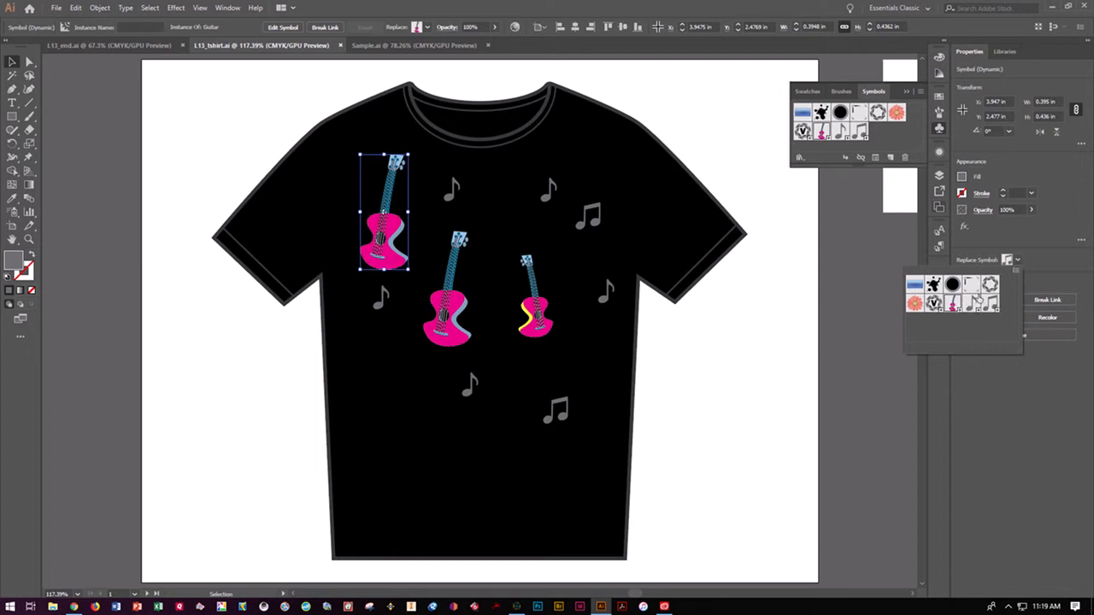
left_click(972, 304)
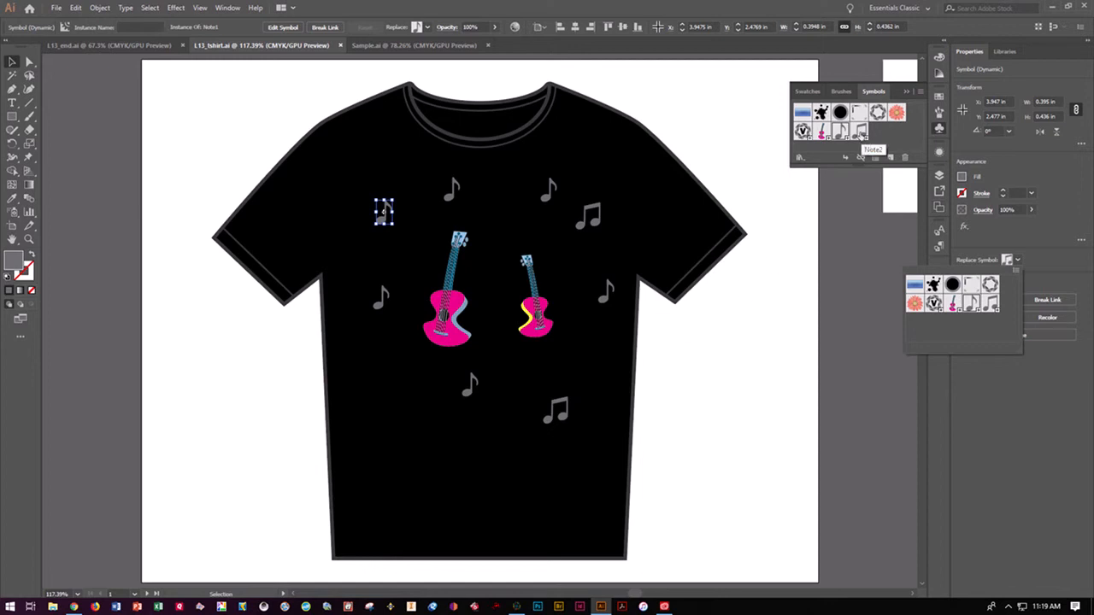
Step: Edit the Note1 symbol to fill its note with orange, and save the document after leaving symbol editing
double_click(860, 134)
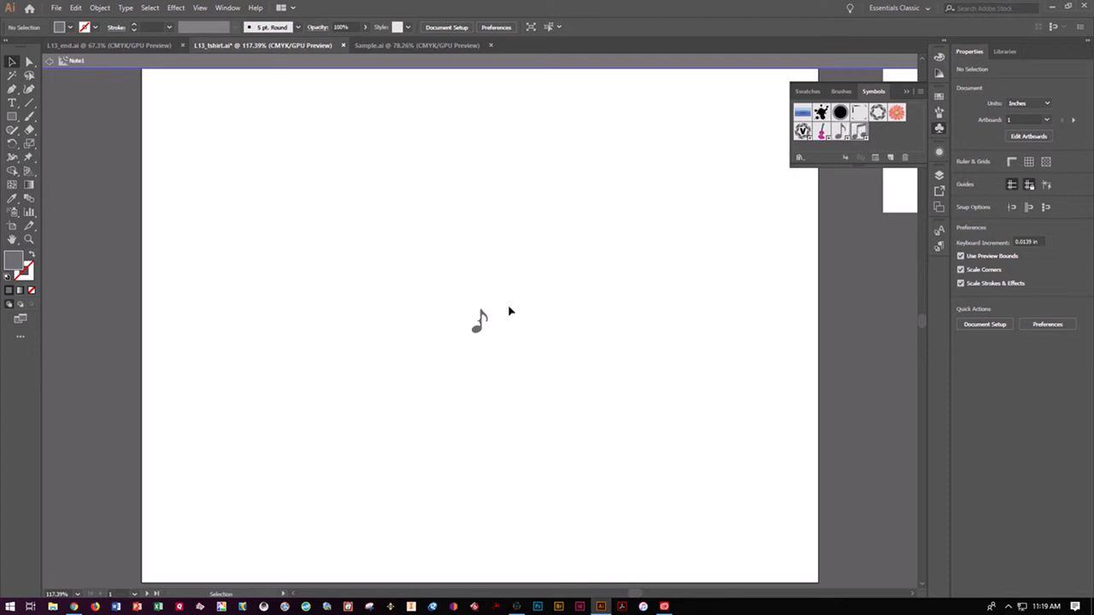
left_click(480, 333)
key("ctrl+equal")
key("ctrl+equal")
key("ctrl+equal")
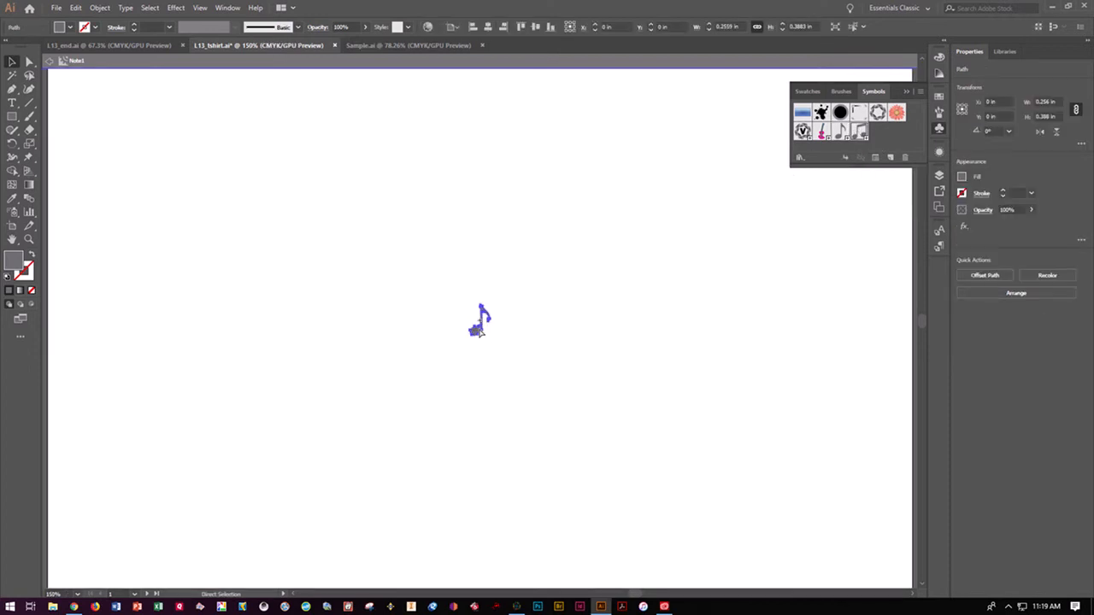
key("ctrl+equal")
key("v")
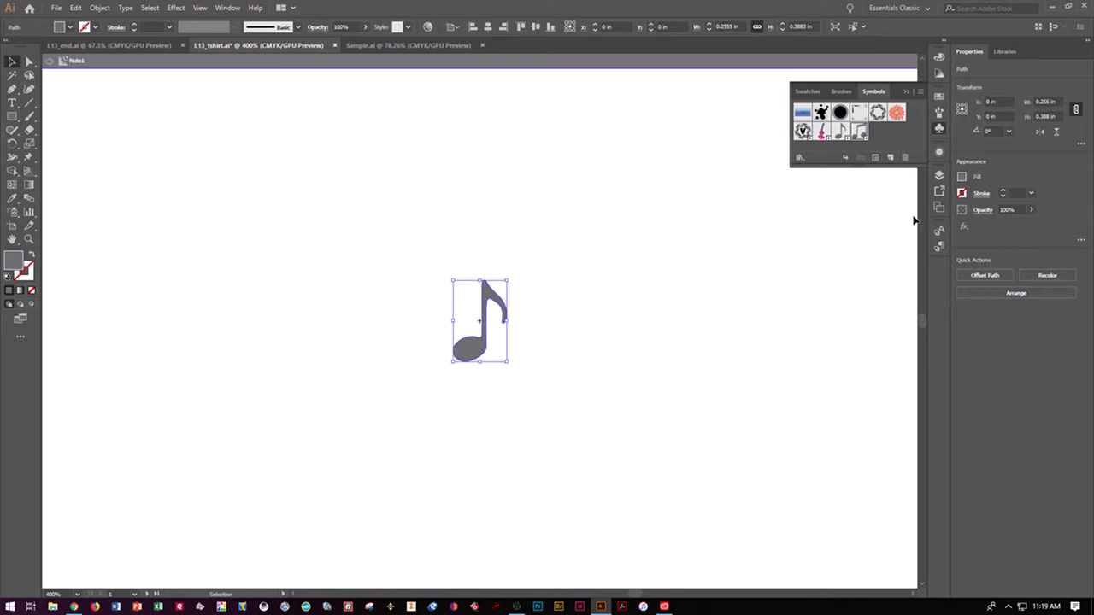
left_click(962, 177)
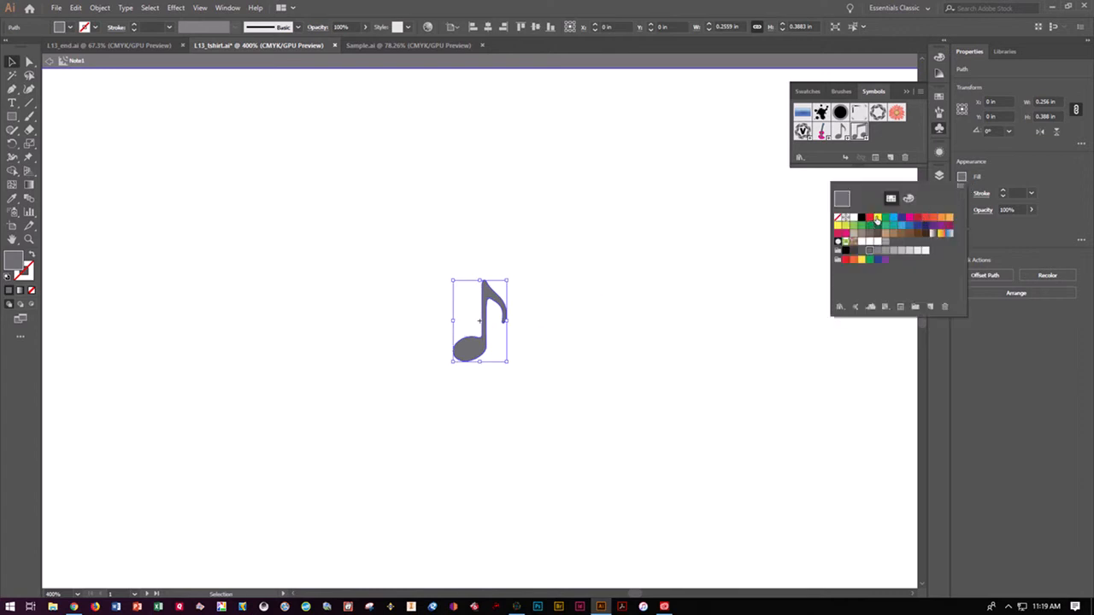
left_click(853, 260)
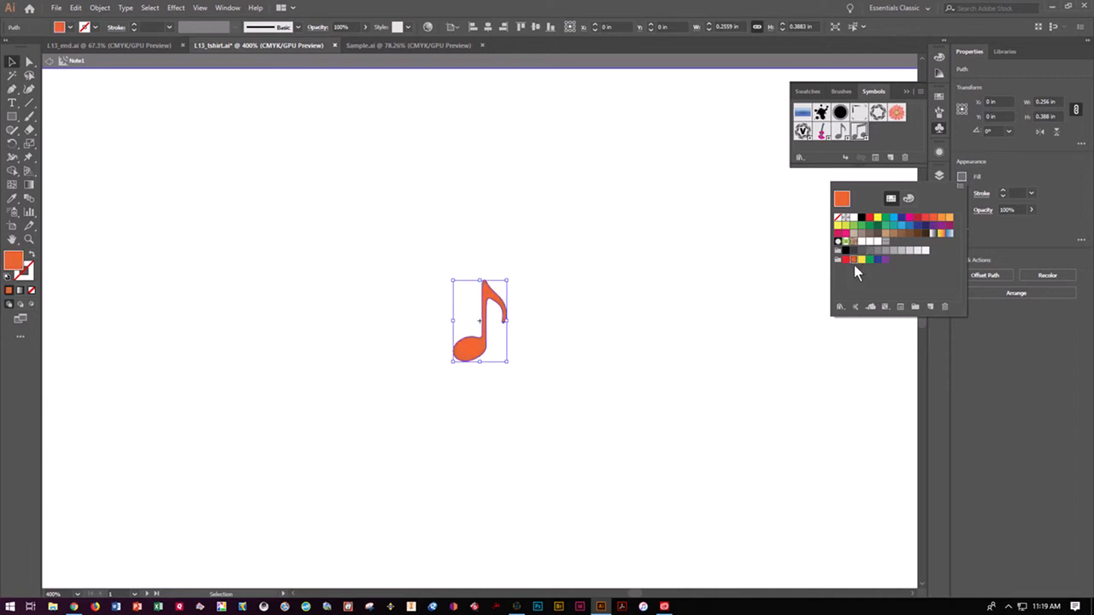
left_click(697, 257)
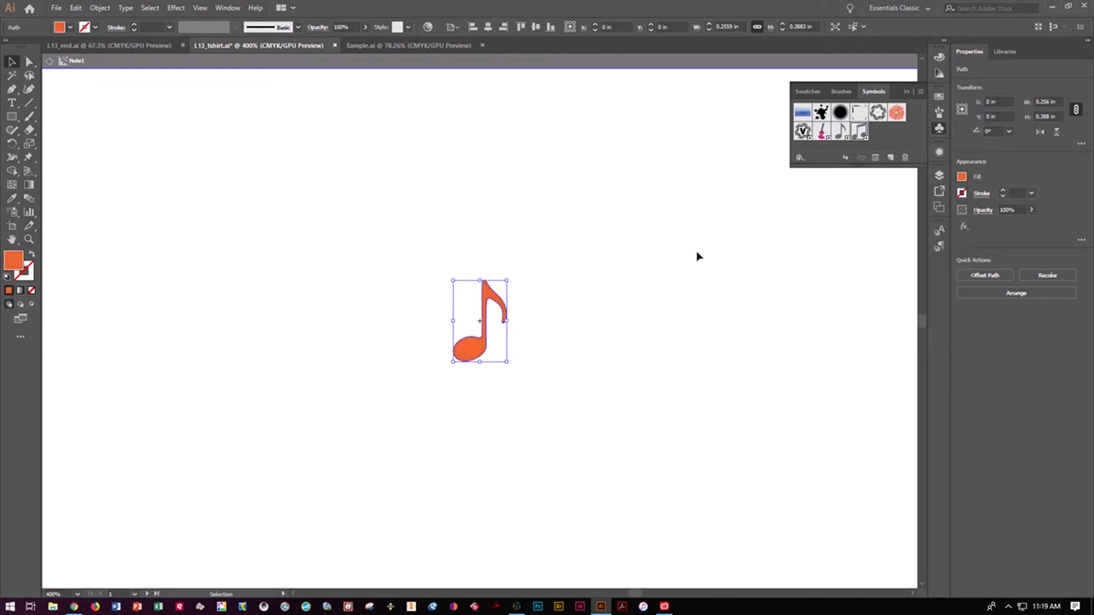
double_click(697, 256)
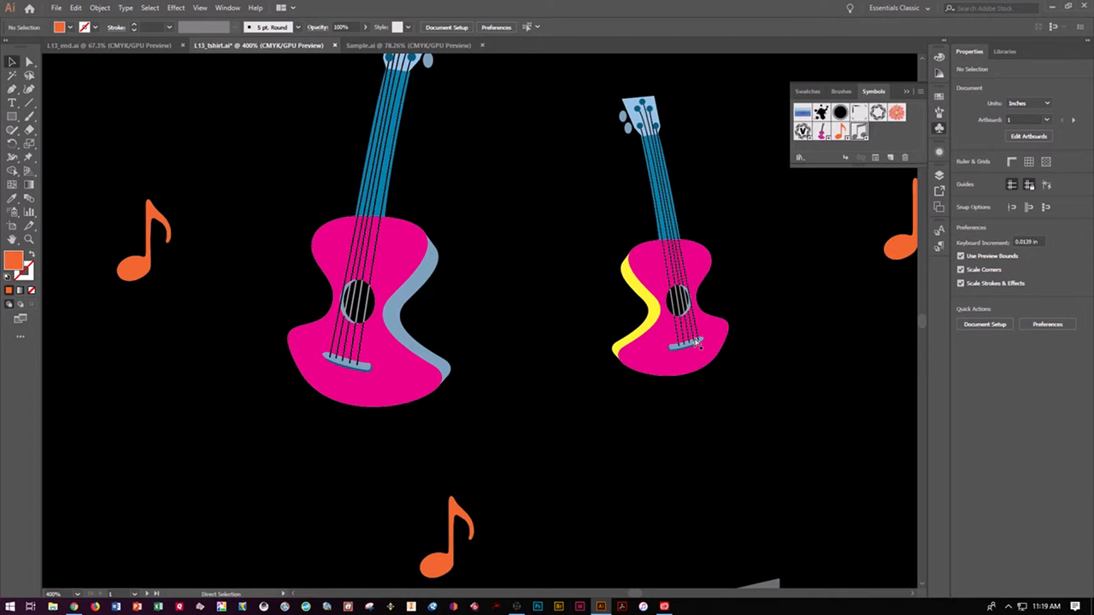
key("ctrl+minus")
key("ctrl+minus")
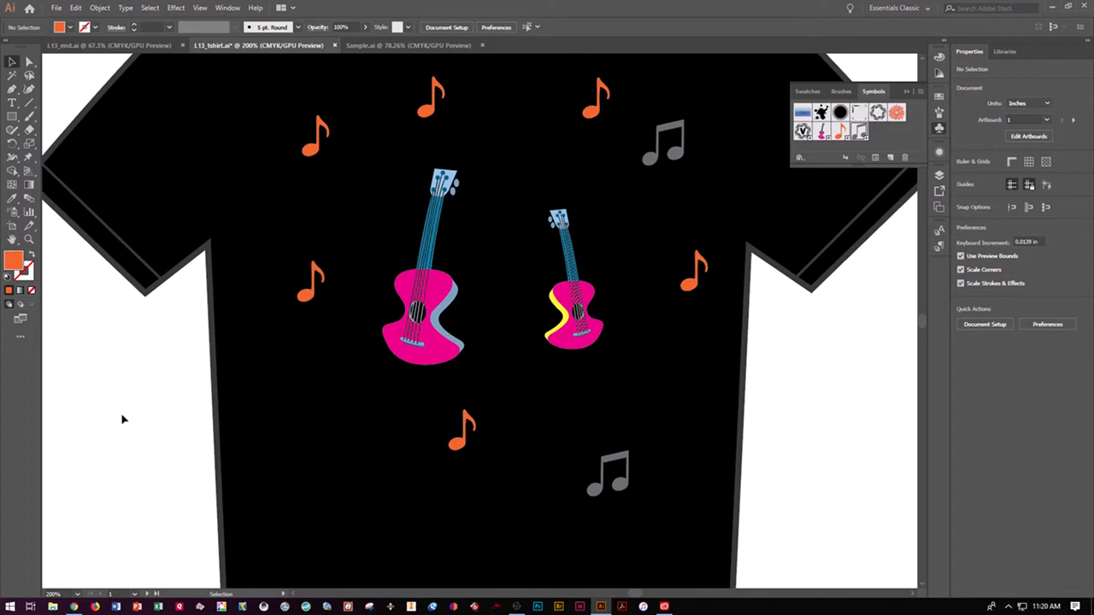
key("ctrl+minus")
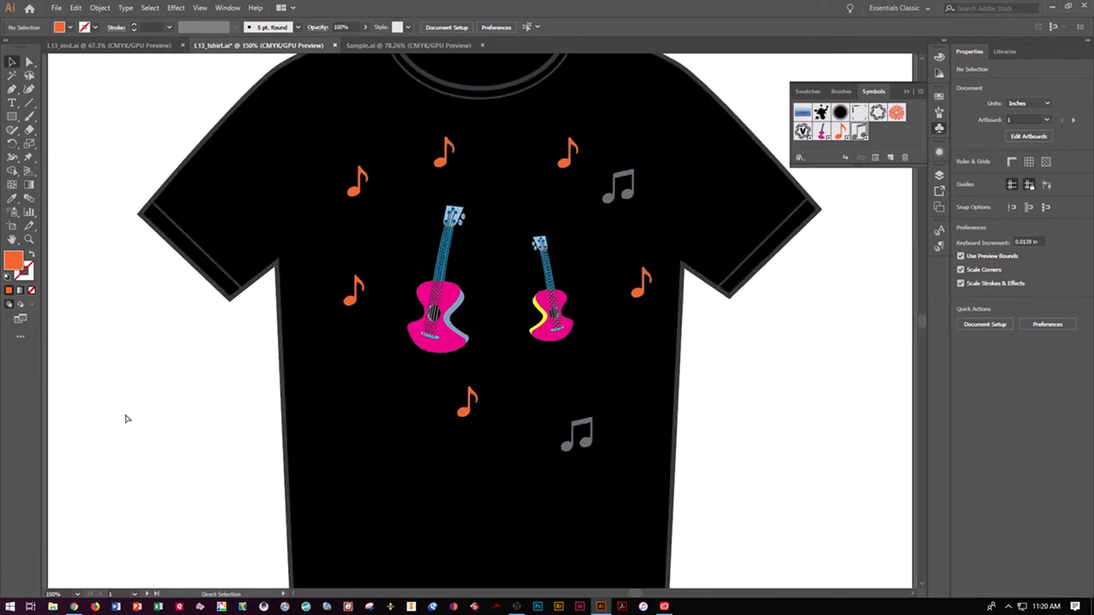
key("ctrl+s")
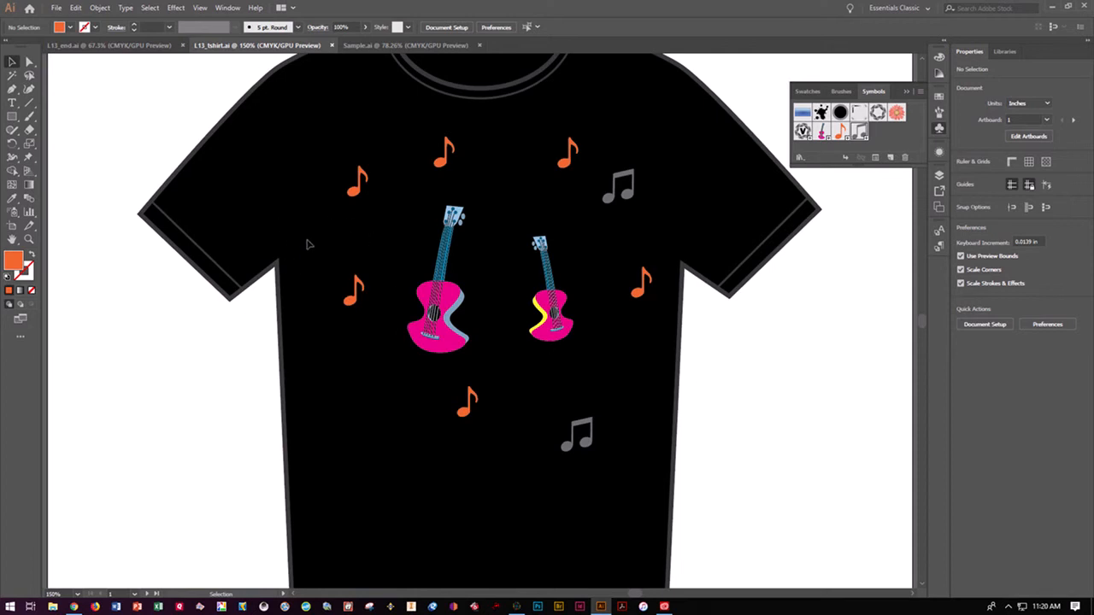
Step: Break the link between the larger guitar instance and its Guitar symbol
key("ctrl+plus")
key("ctrl+plus")
key("ctrl+plus")
scroll(308, 245, "up", 3)
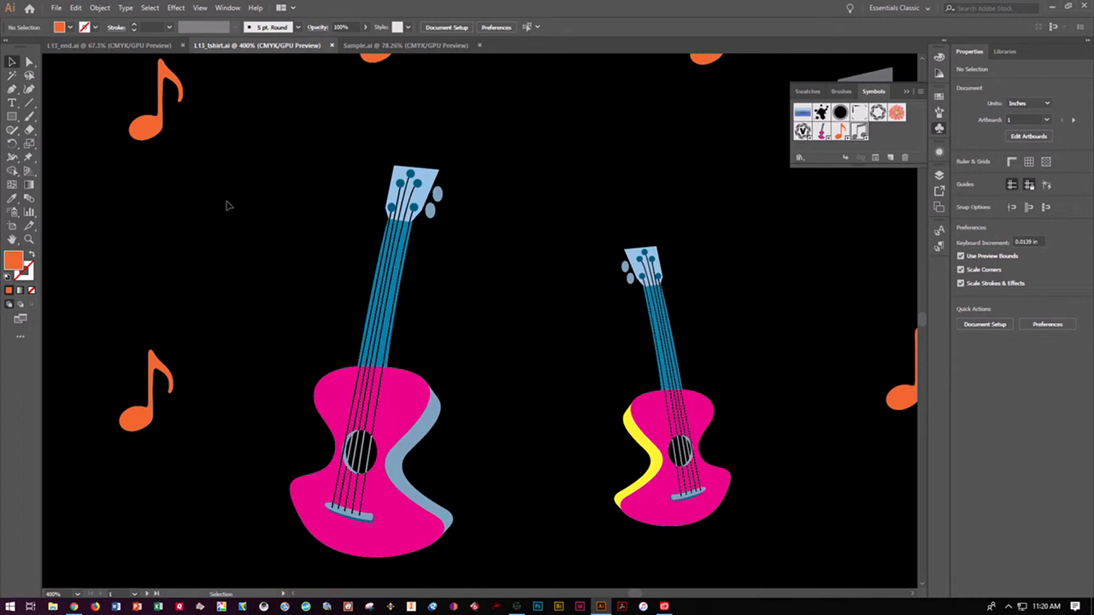
left_click(398, 217)
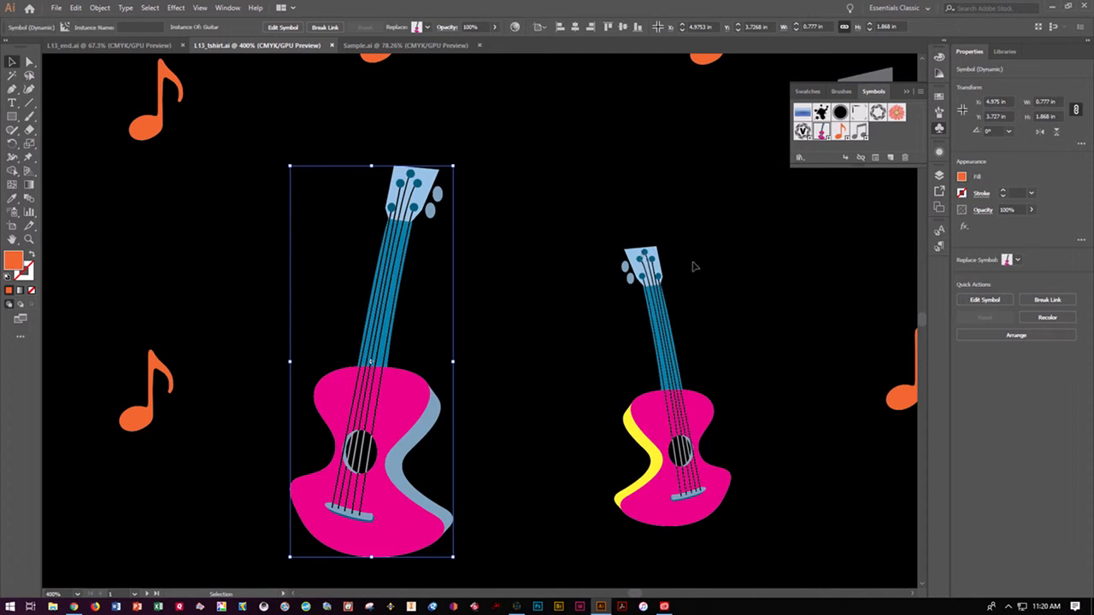
left_click(1034, 301)
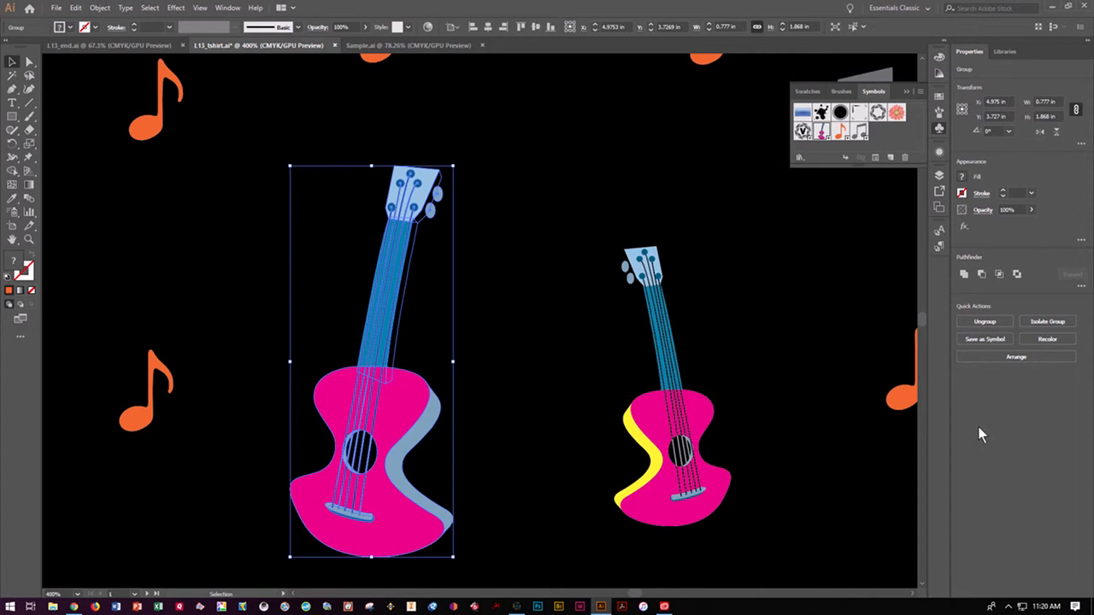
Step: Duplicate the upper tuning peg of the larger guitar, place the copy just above it, and save the document
left_click(465, 197)
left_click(438, 199)
left_click(188, 171)
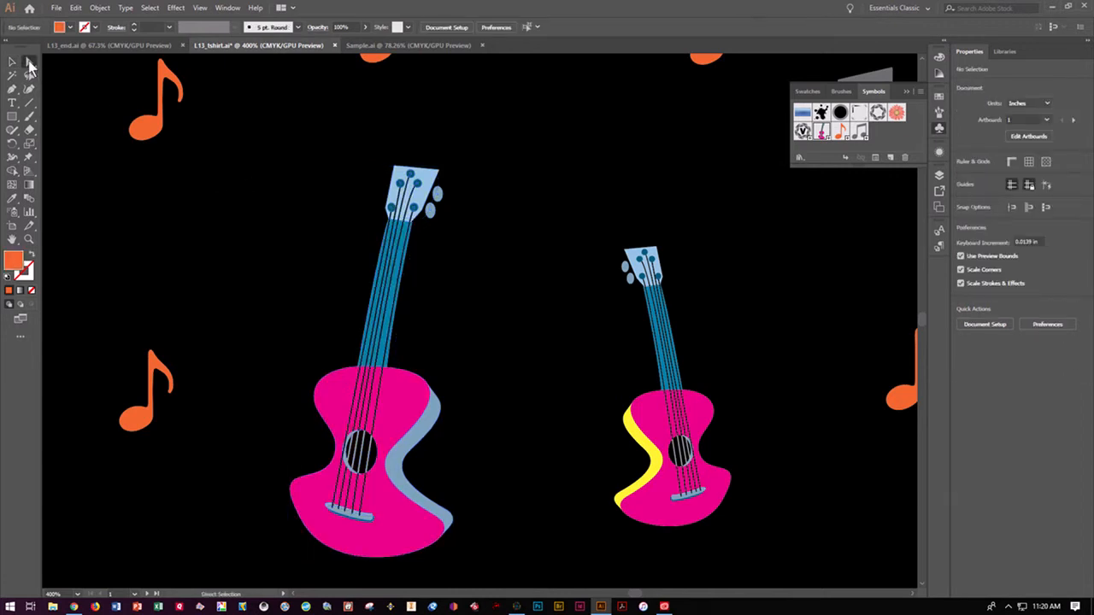
left_click(29, 62)
left_click(439, 196)
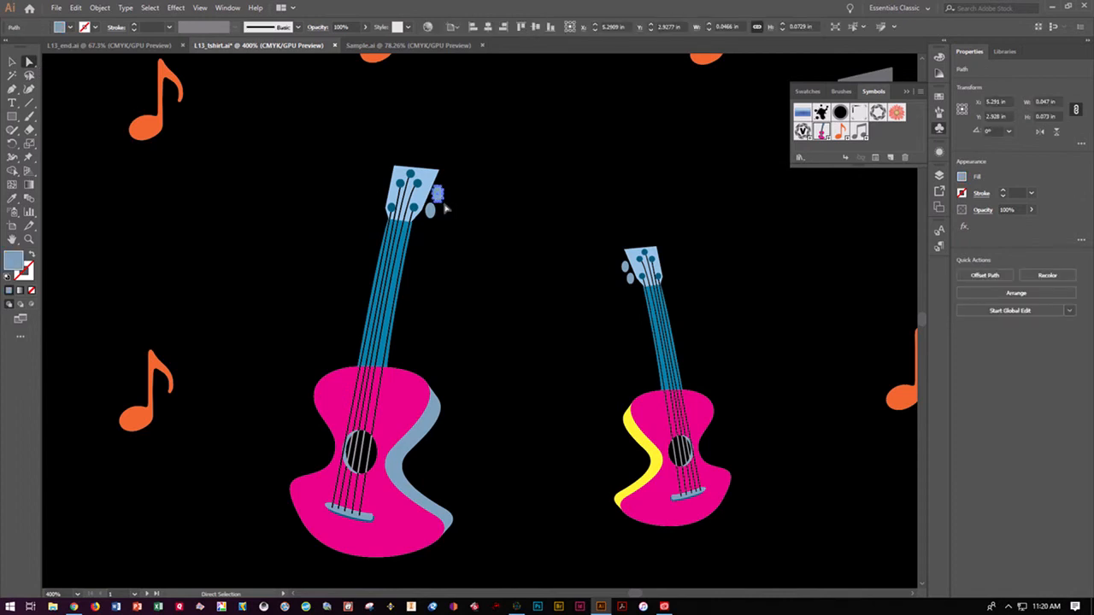
left_click_drag(442, 202, 450, 188)
left_click(468, 227)
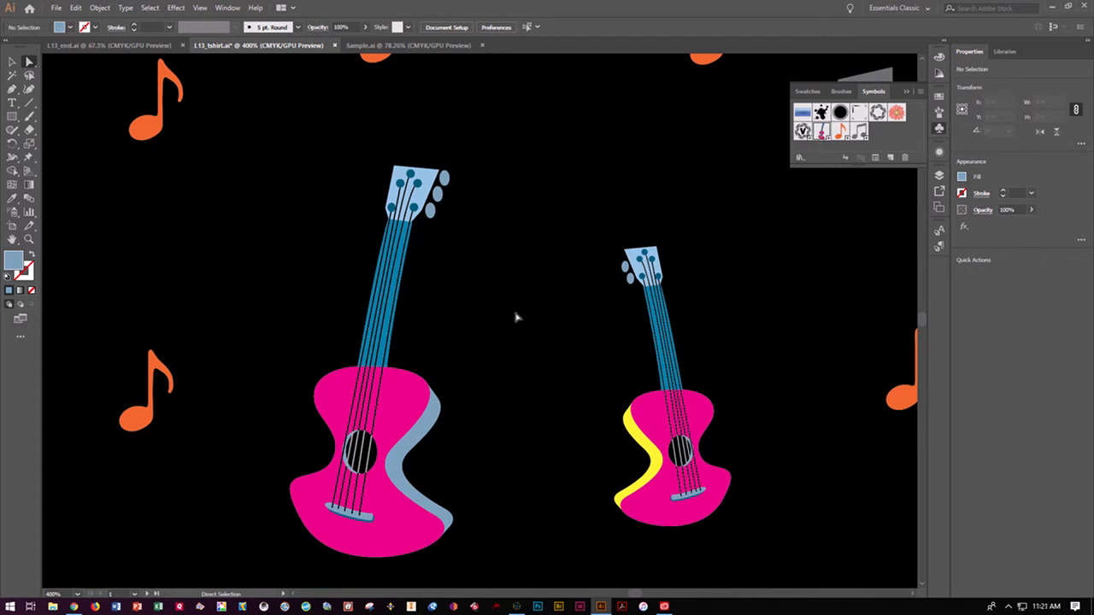
key("v")
key("ctrl+s")
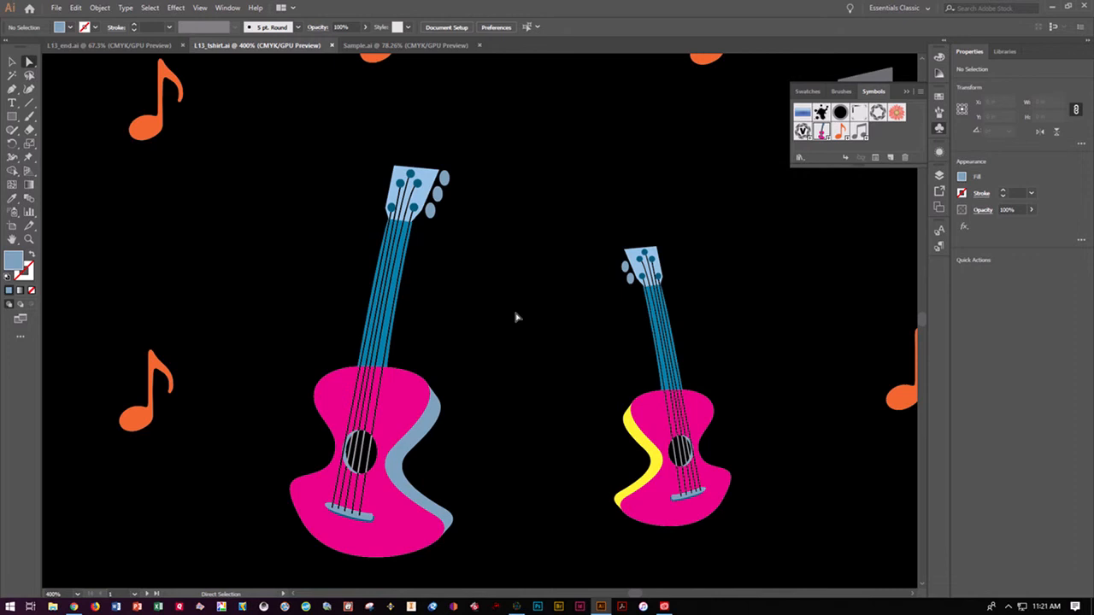
Step: Open Sample.ai from the Lesson13 folder again, creating another window for the already open document
scroll(515, 318, "down", 2)
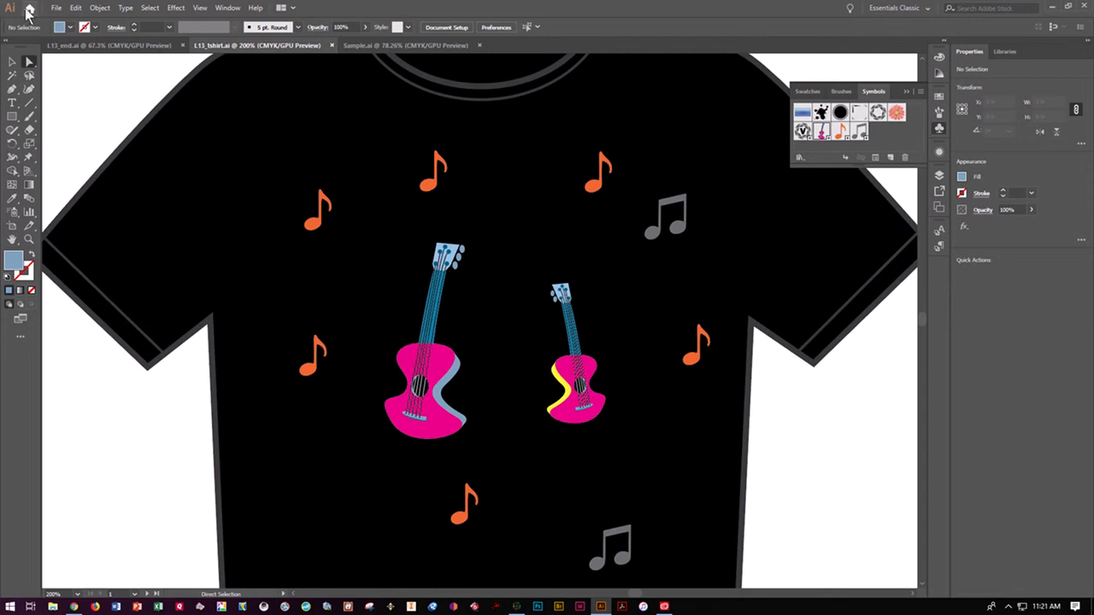
left_click(56, 8)
left_click(75, 45)
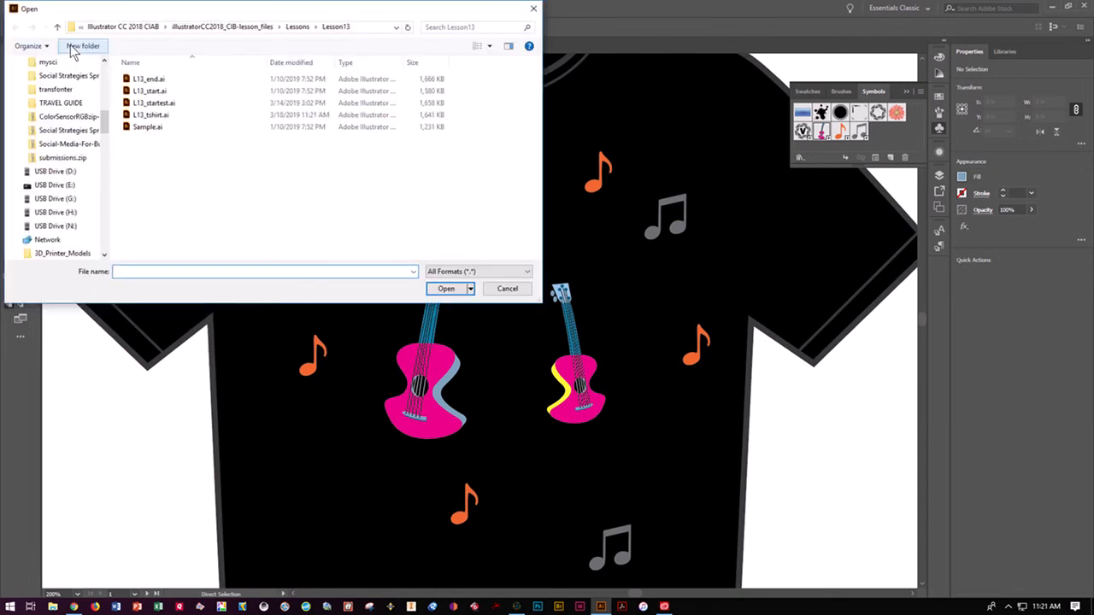
left_click(135, 130)
left_click(443, 290)
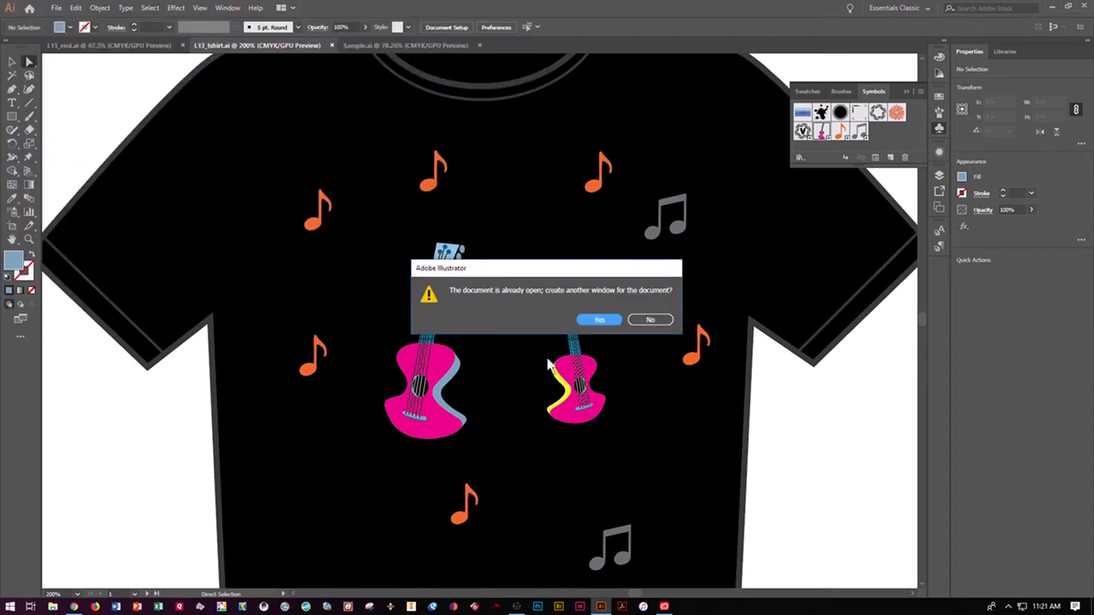
left_click(612, 322)
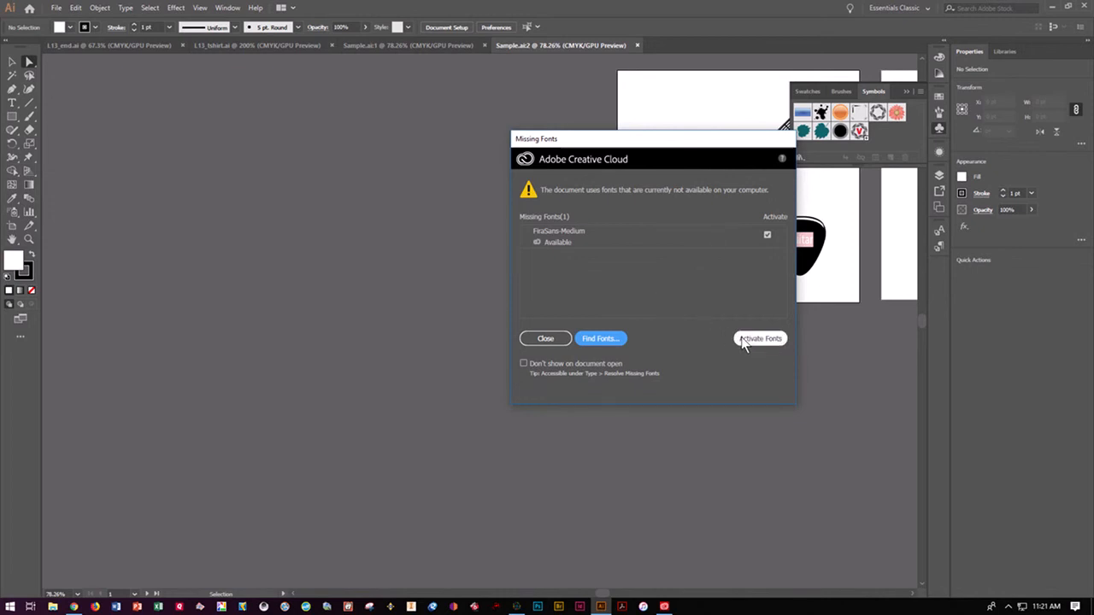
Step: Try to activate the missing FiraSans-Medium font, and dismiss the missing fonts notice
left_click(742, 340)
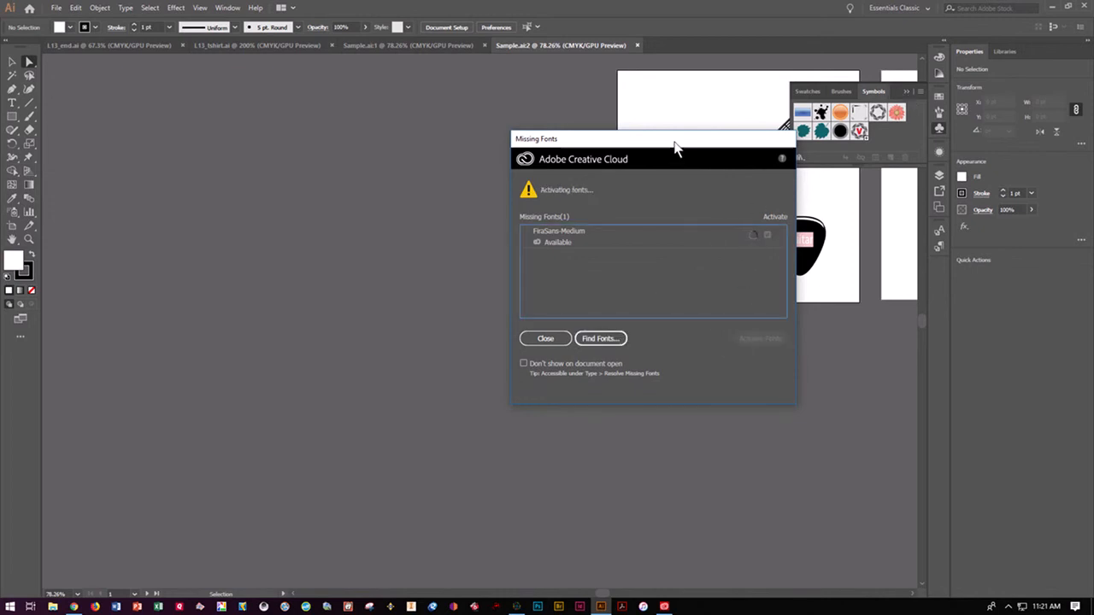
left_click(517, 610)
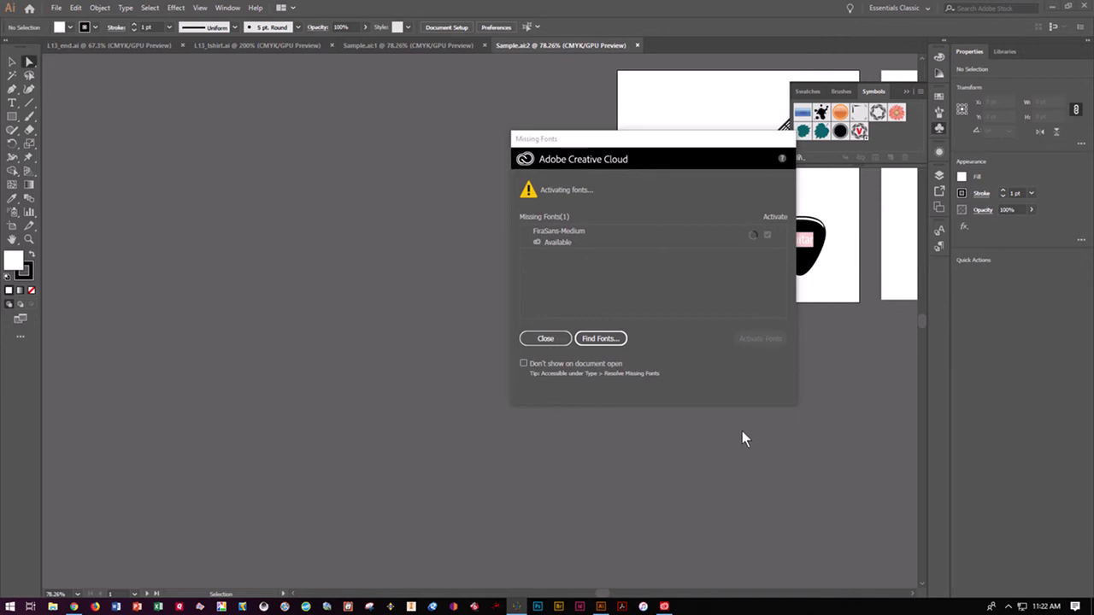
left_click(545, 339)
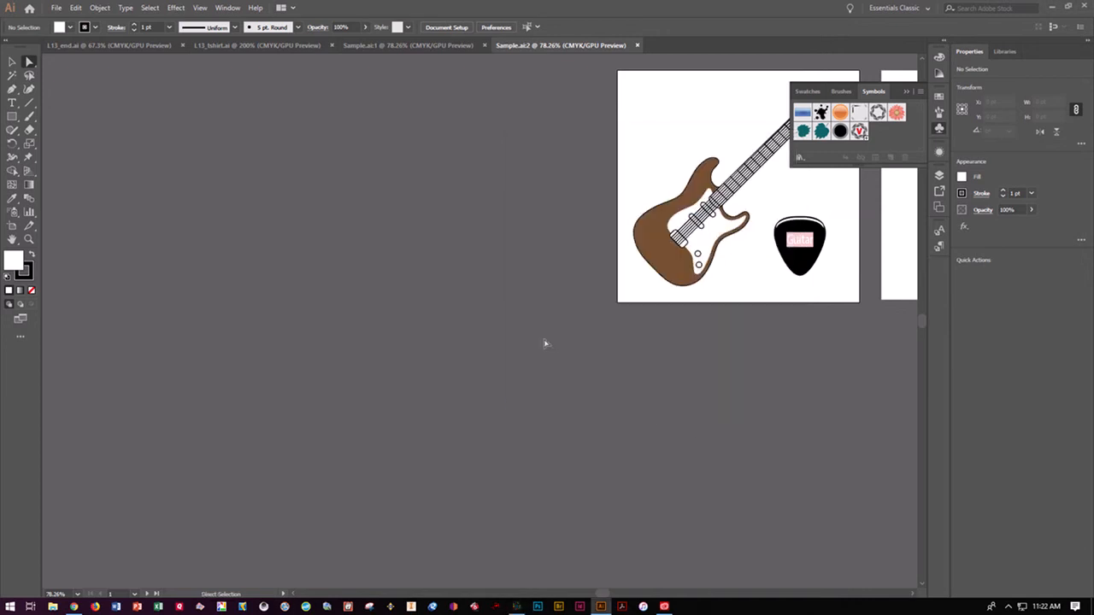
Step: Change the font of the "Guitar" text on the black guitar pick to FISHfingers
left_click(906, 90)
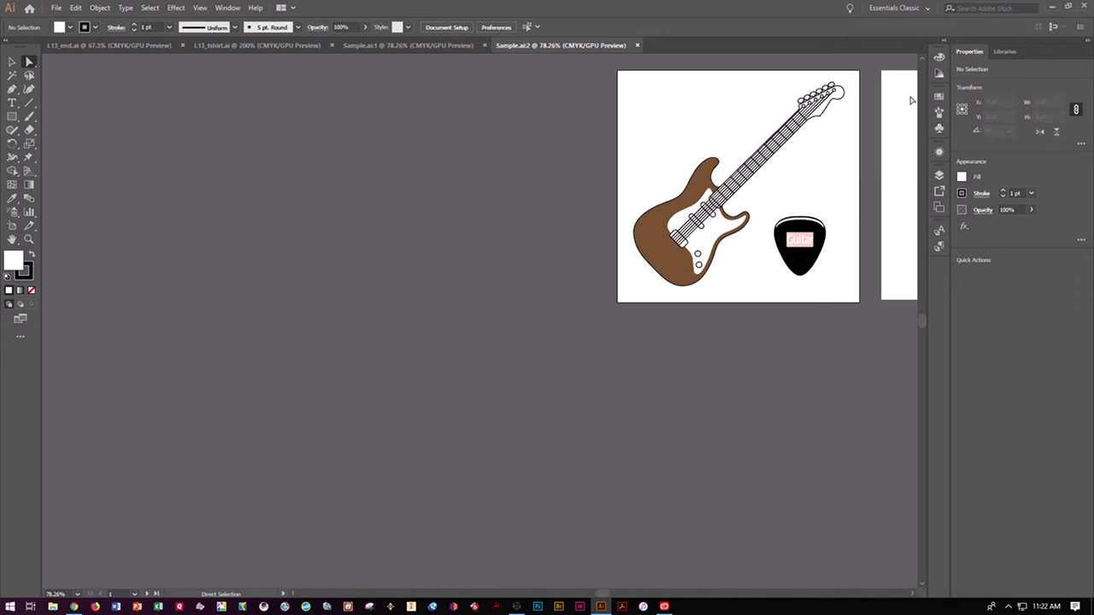
key("ctrl+1")
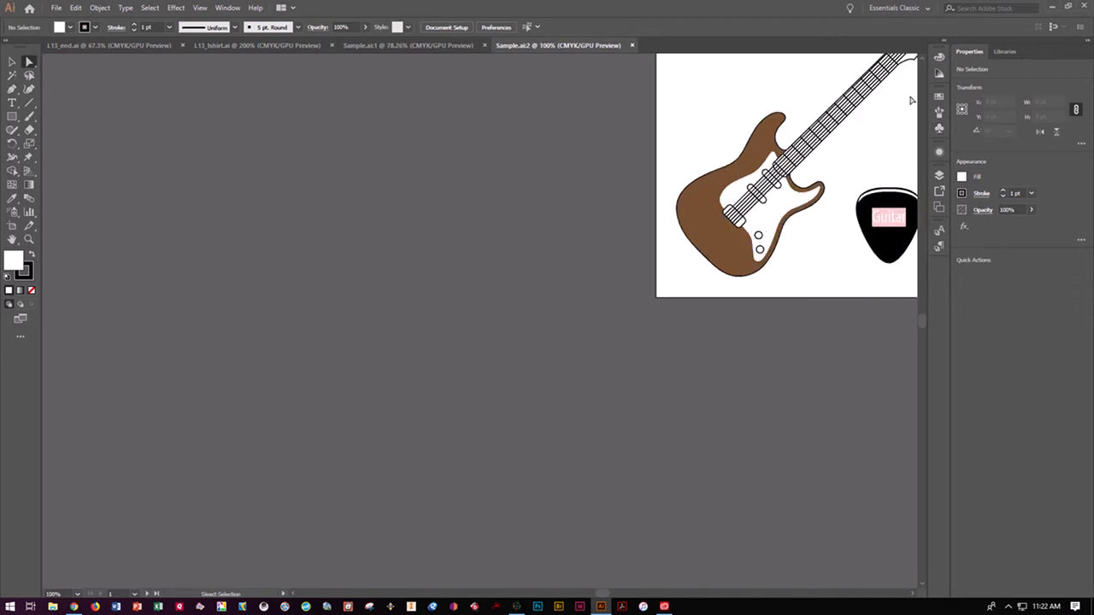
key("space")
left_click_drag(822, 154, 306, 241)
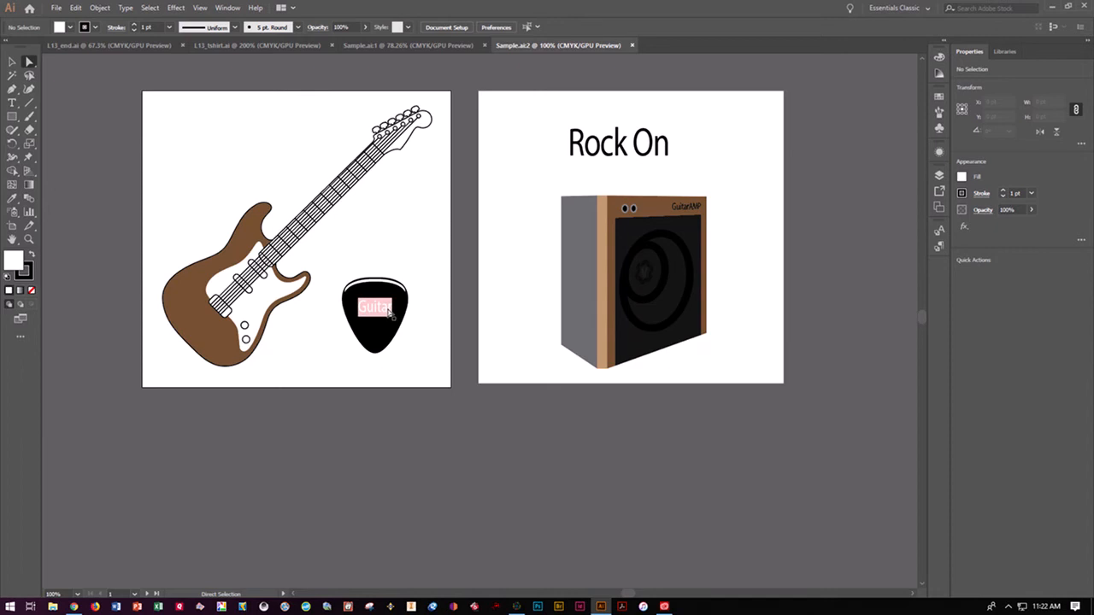
left_click(389, 314)
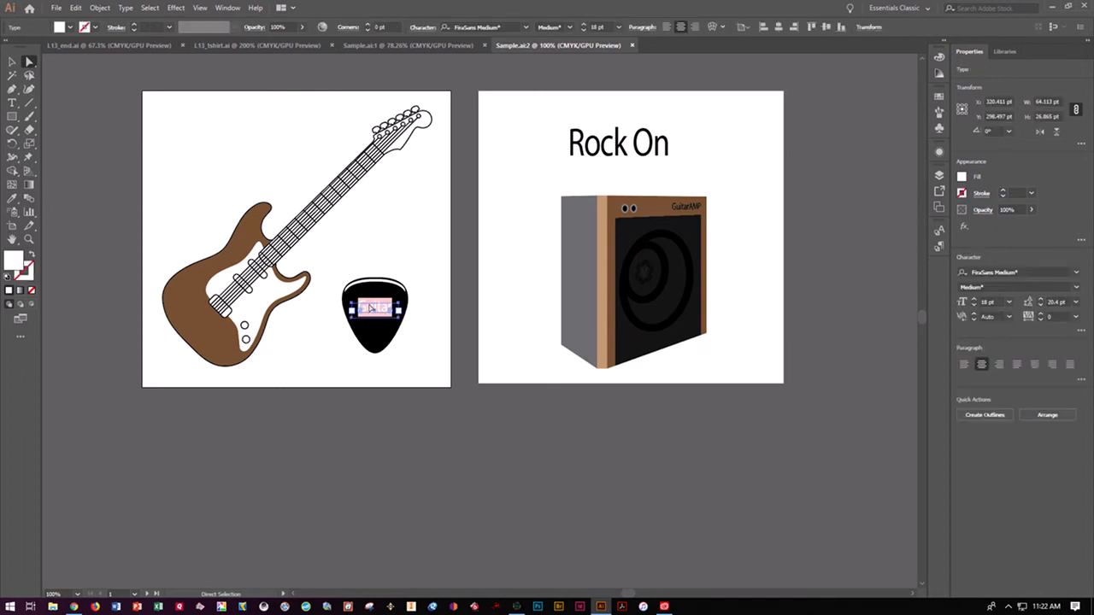
left_click(12, 102)
double_click(376, 306)
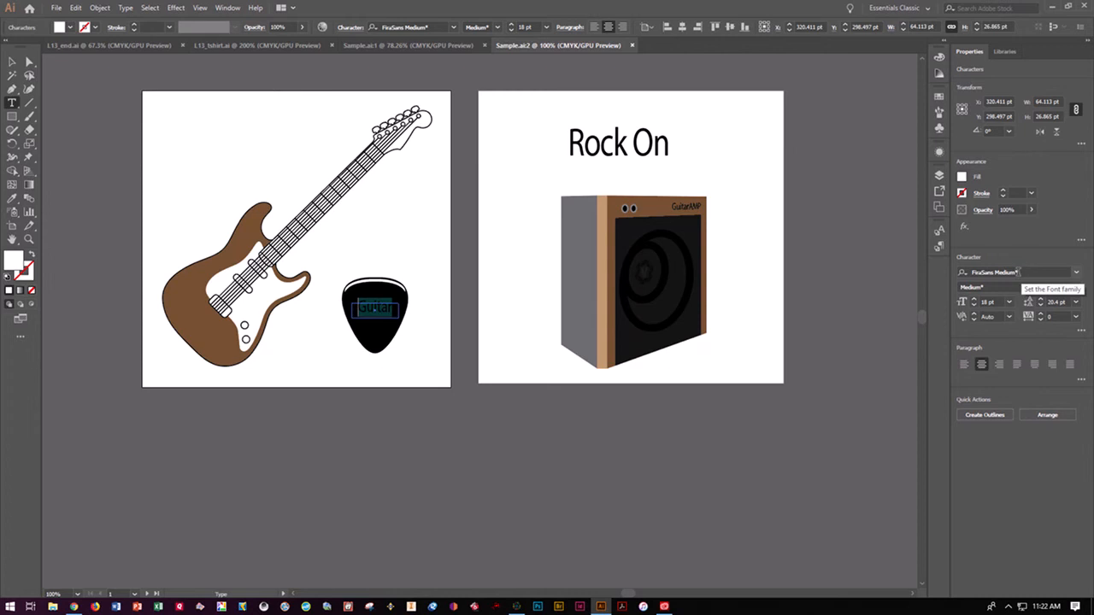
left_click(1076, 272)
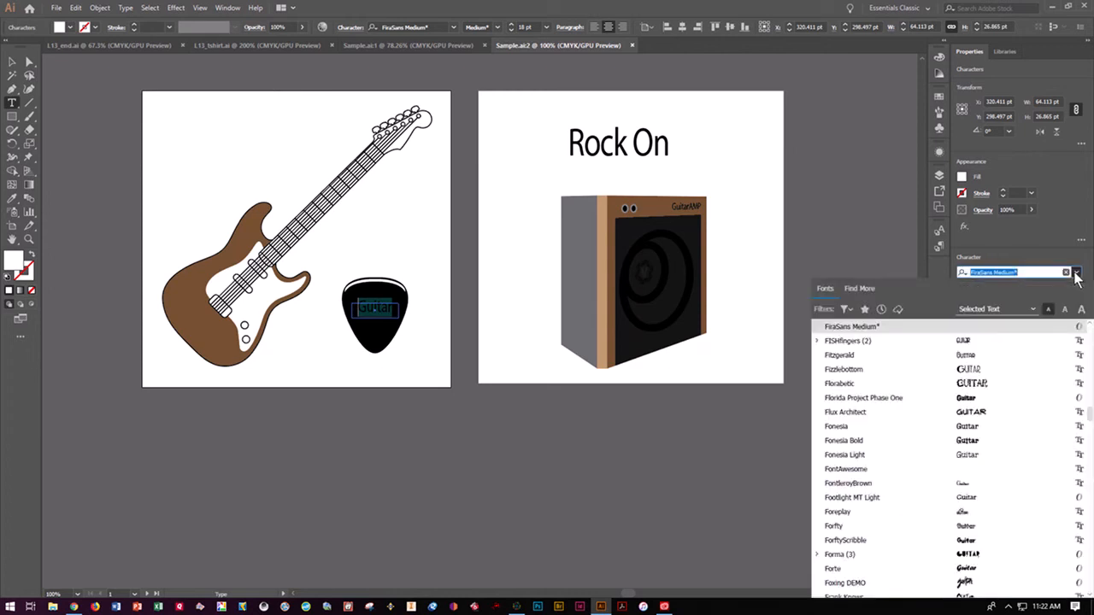
left_click(975, 340)
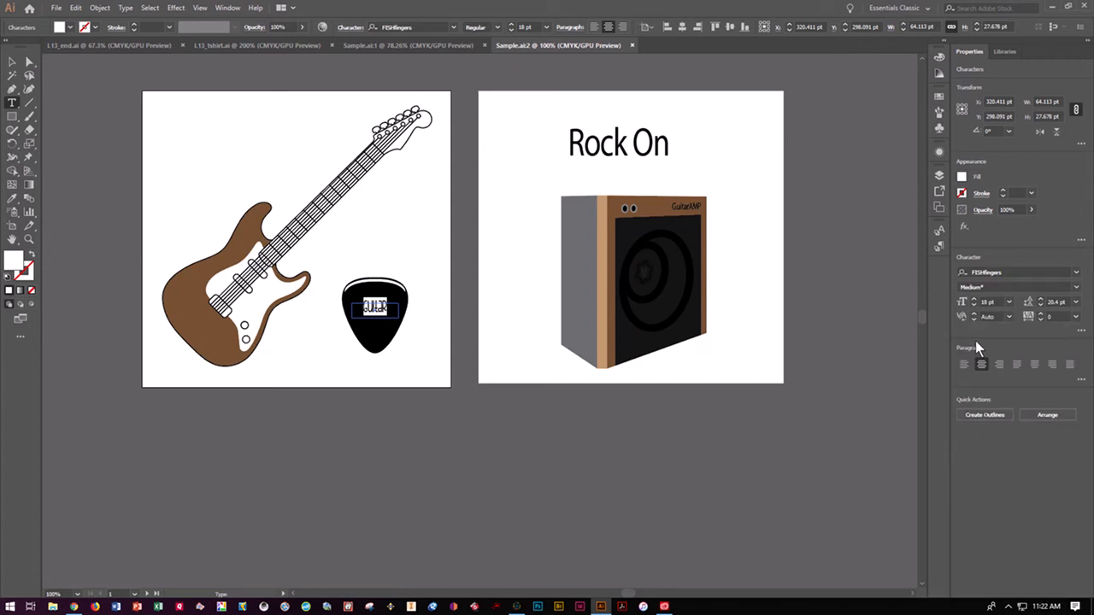
left_click(662, 517)
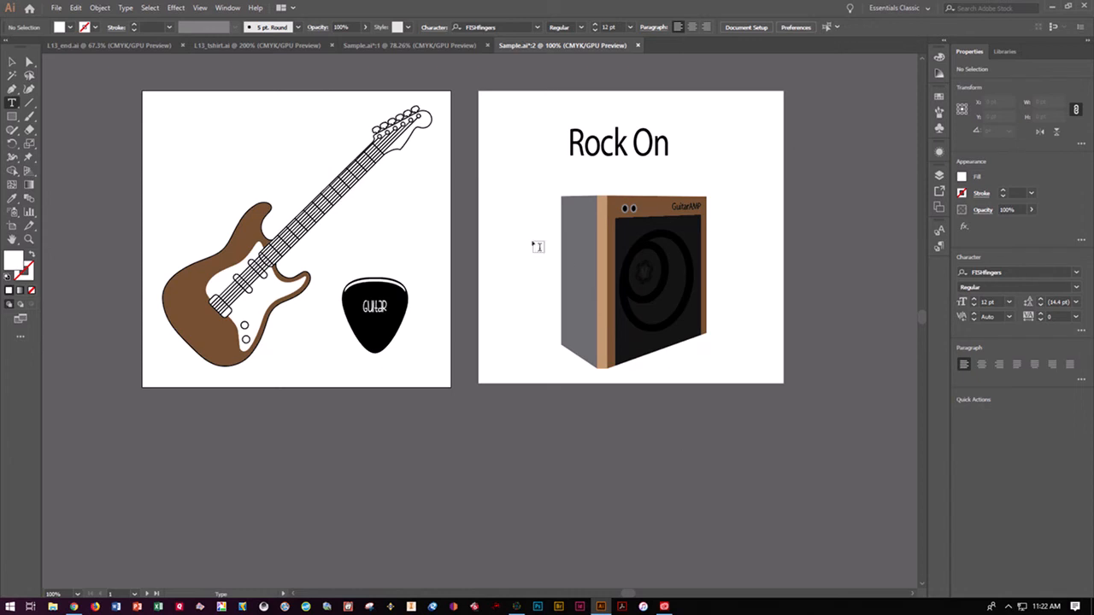
Step: Show the Creative Cloud Libraries with My Library, and dismiss the offer to view items by group
left_click(227, 8)
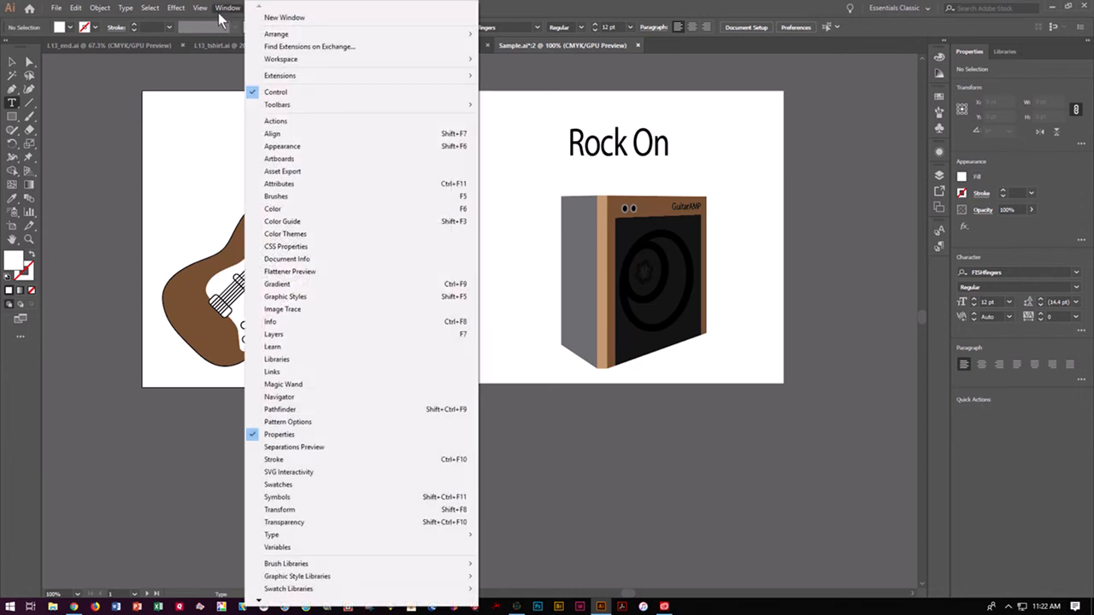
left_click(297, 358)
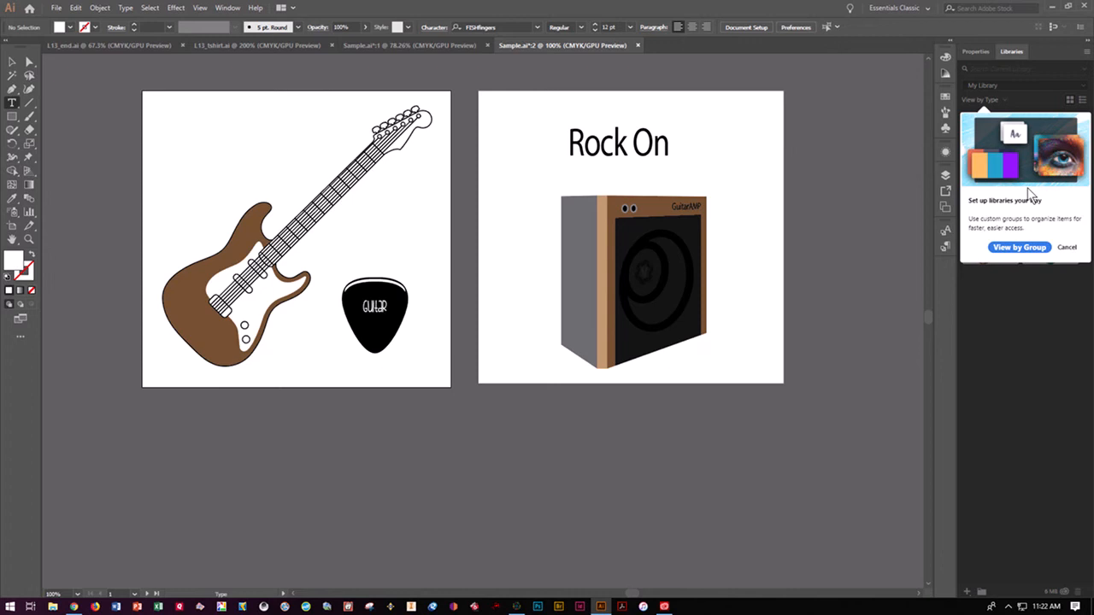
left_click(1067, 250)
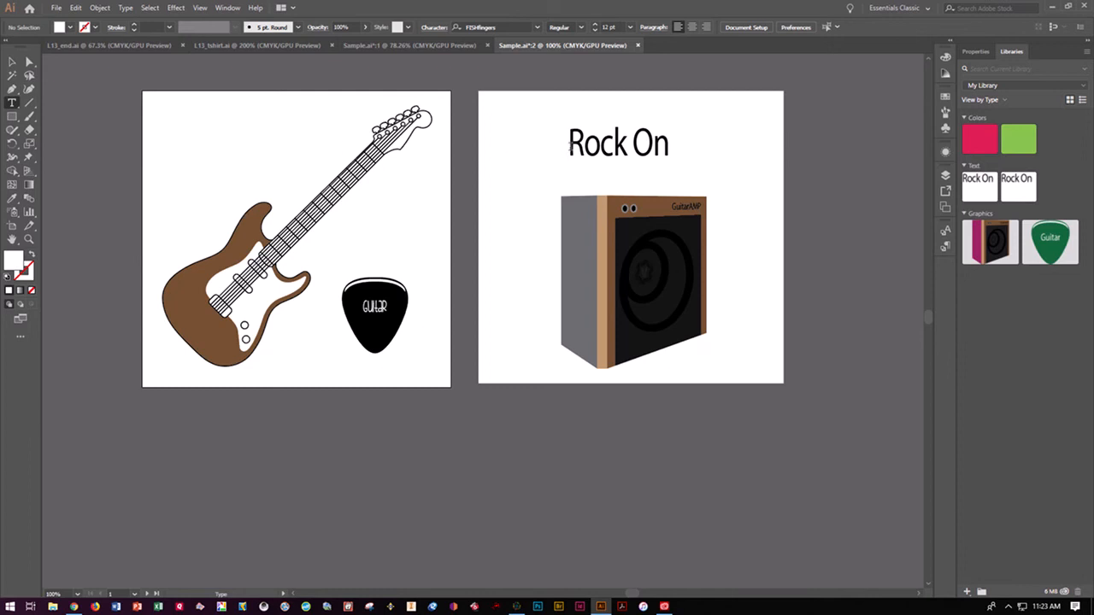
Step: Change the font of the "Rock On" text above the amplifier to Fadilla
left_click_drag(570, 145, 681, 145)
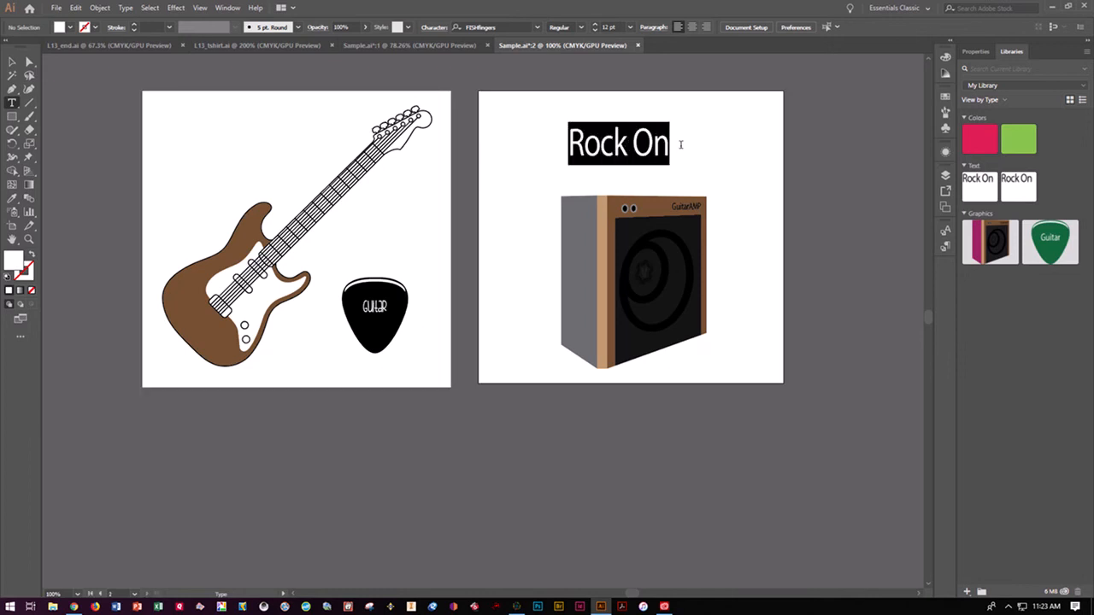
left_click(978, 52)
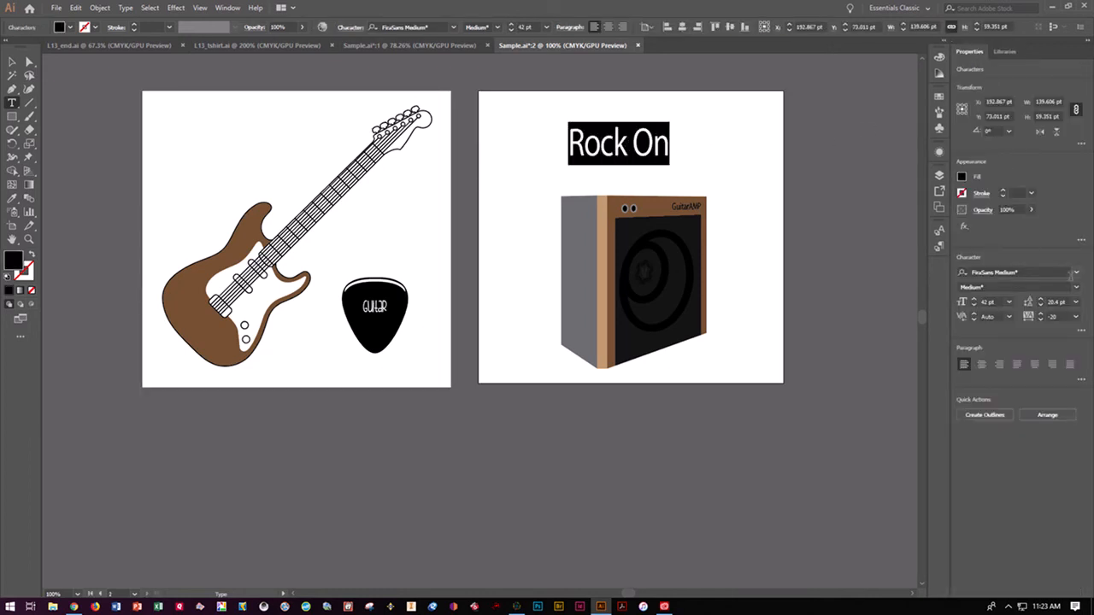
left_click(1076, 273)
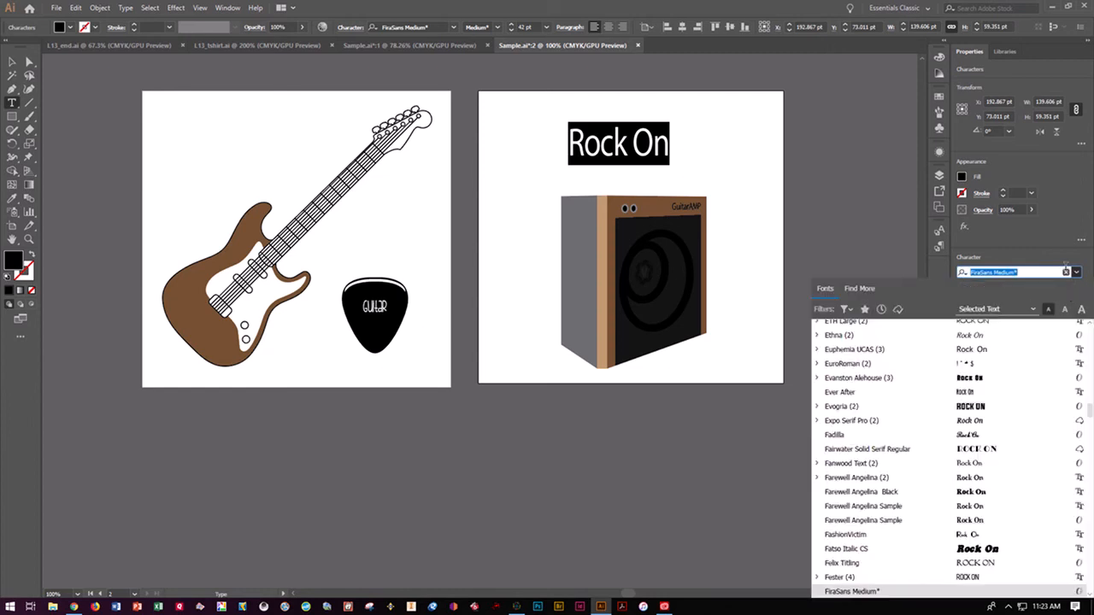
left_click(976, 436)
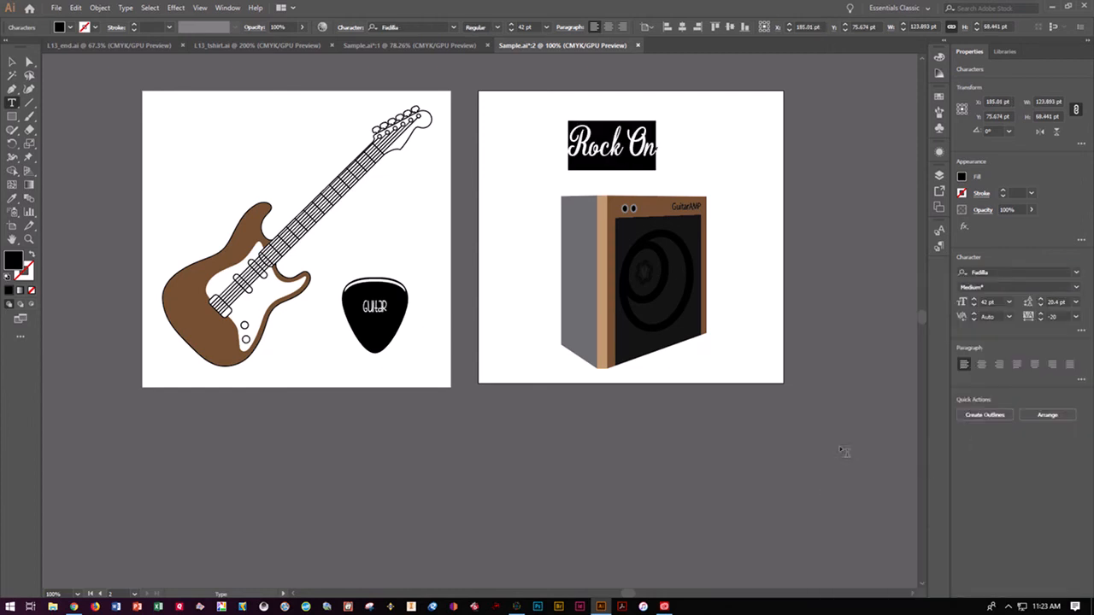
Step: Add the "Rock On" text object to My Library, both as a graphic and as a text item
left_click(1004, 53)
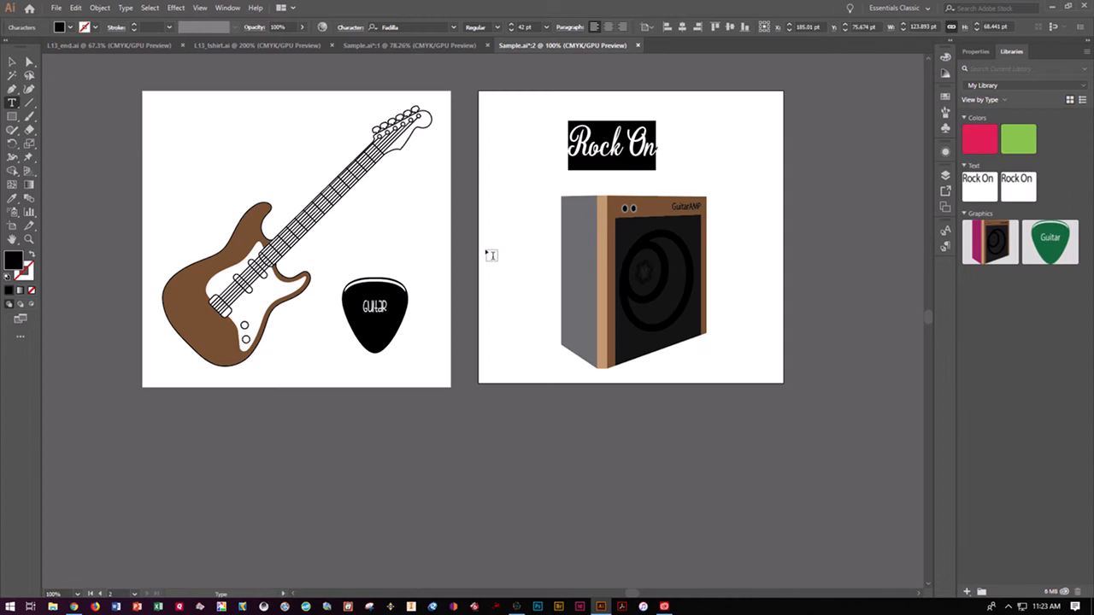
left_click(12, 62)
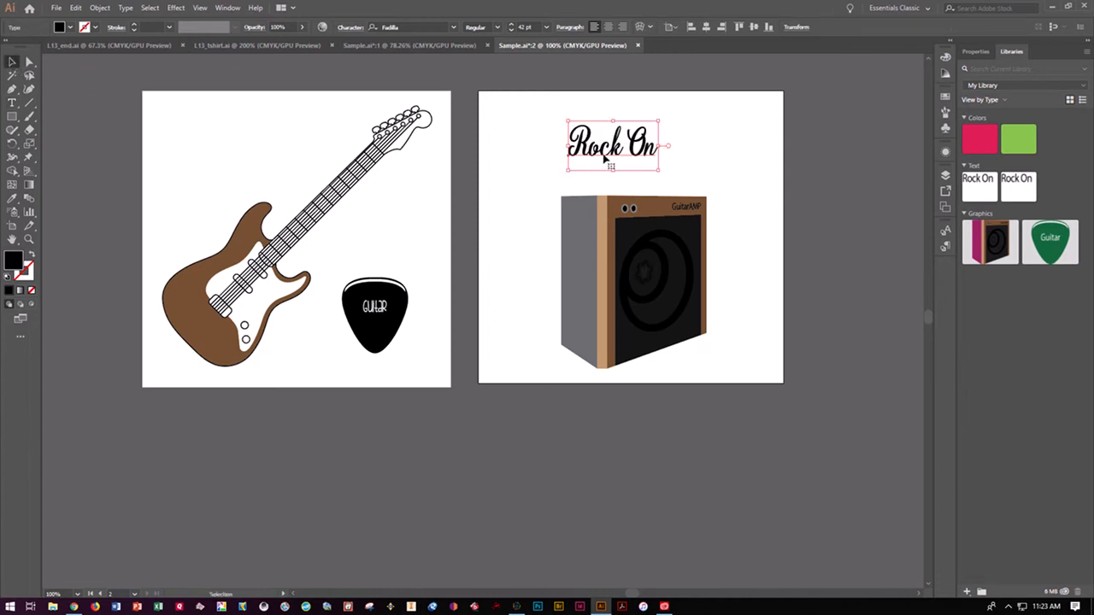
left_click(967, 591)
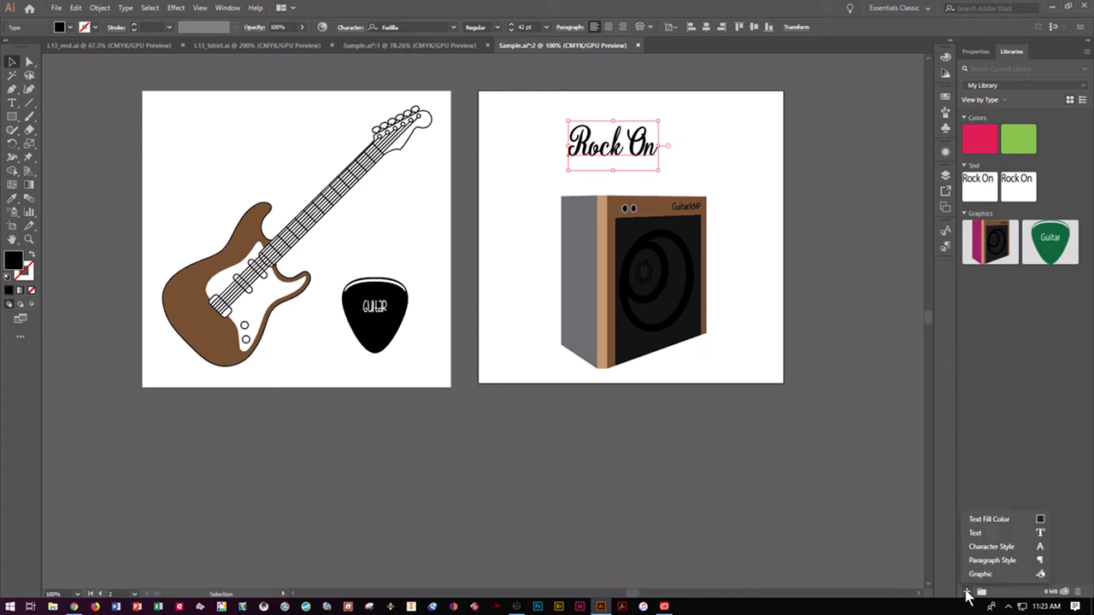
left_click(1028, 576)
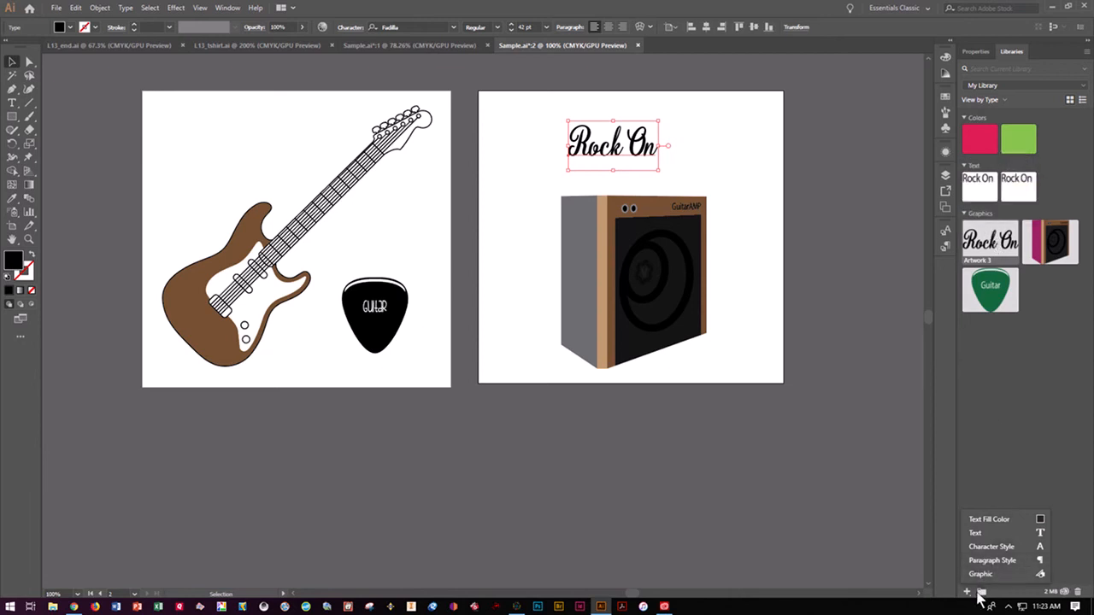
left_click(990, 535)
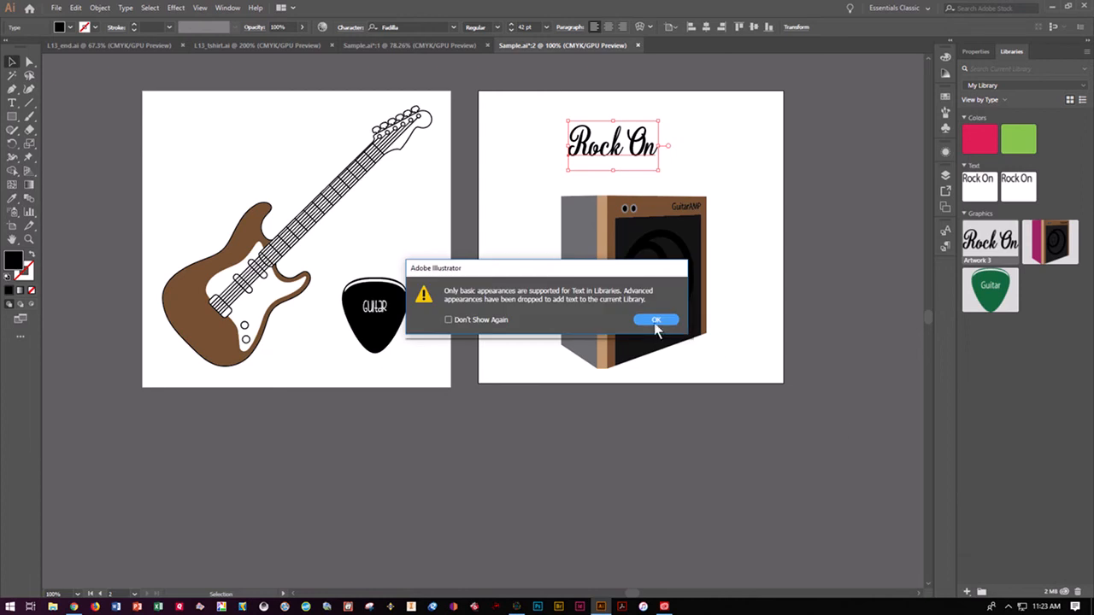
left_click(655, 320)
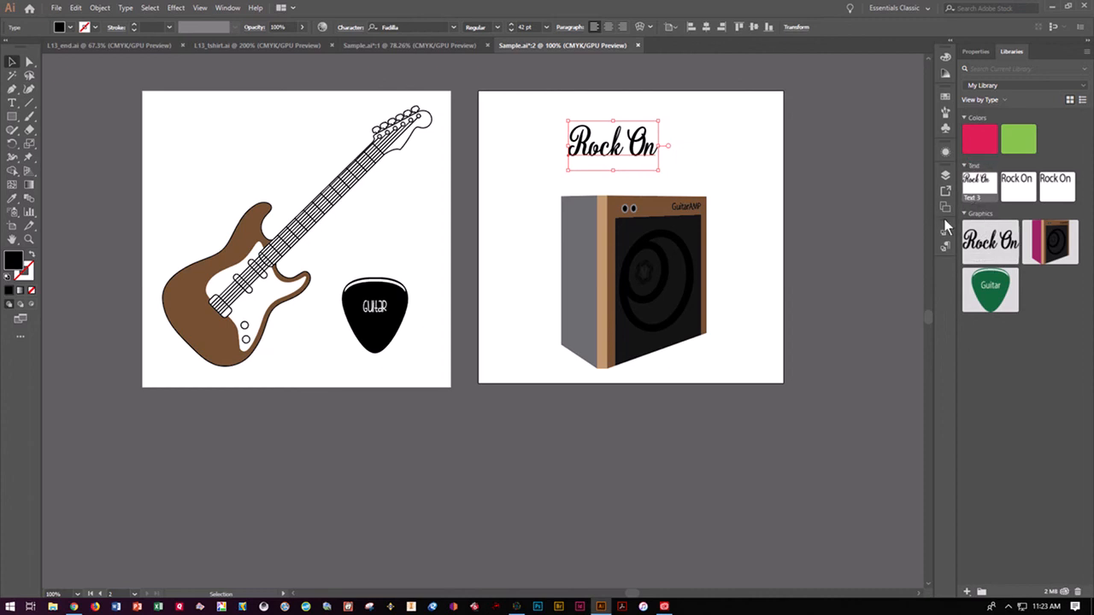
Step: Add the black guitar pick together with its "Guitar" text to My Library as one graphic
left_click(380, 313)
left_click(376, 297)
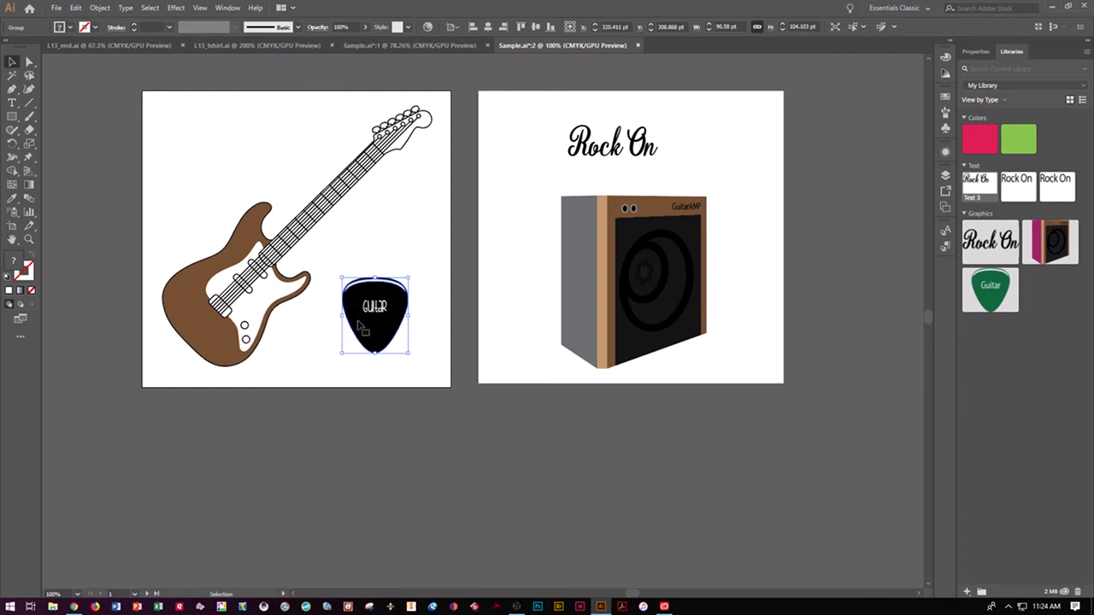
left_click_drag(338, 271, 441, 374)
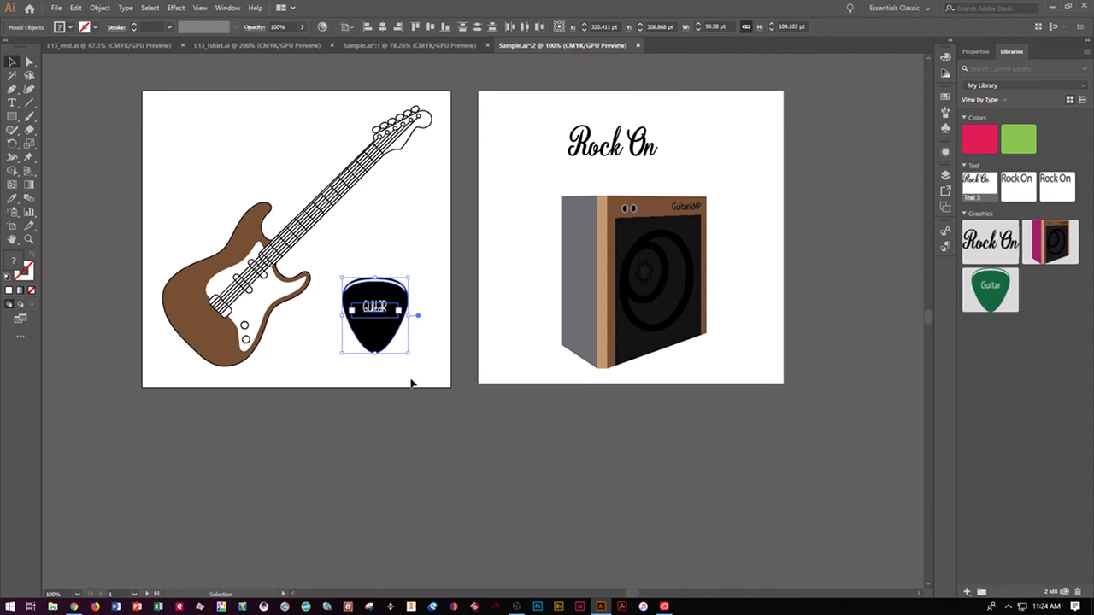
left_click(967, 592)
left_click(986, 576)
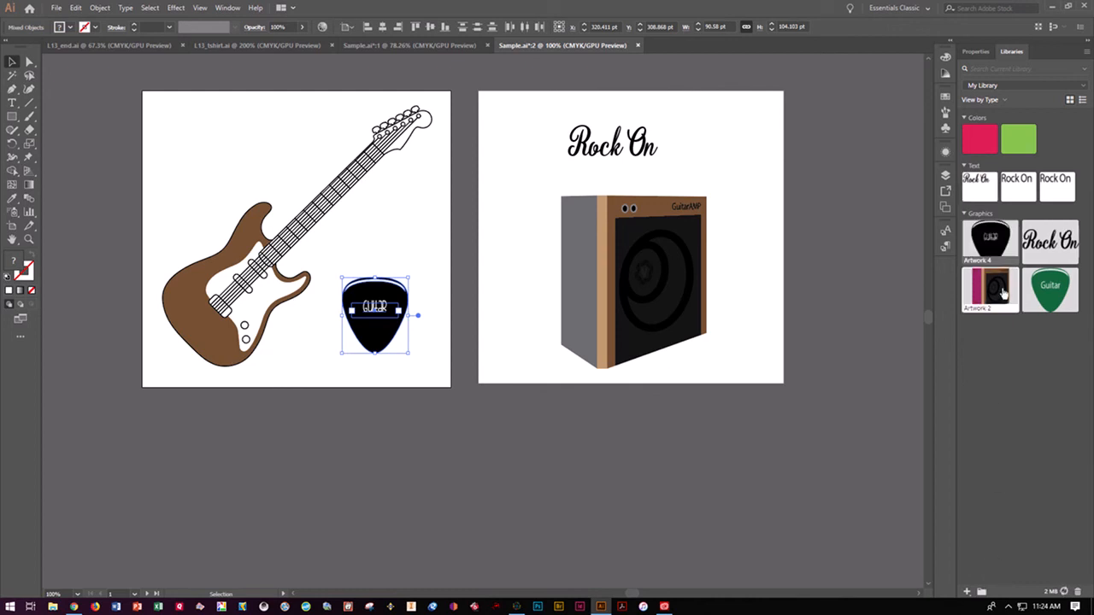
Step: Add the guitar amplifier artwork to My Library as a graphic, and switch to the L13_tshirt.ai document
left_click(530, 192)
left_click_drag(547, 187, 736, 372)
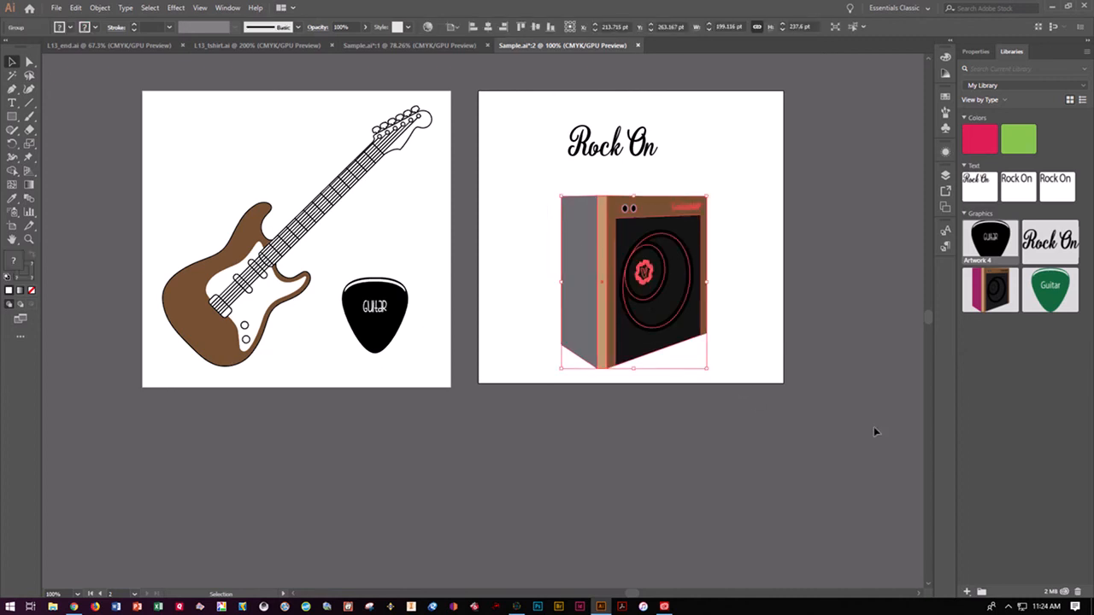
left_click(968, 590)
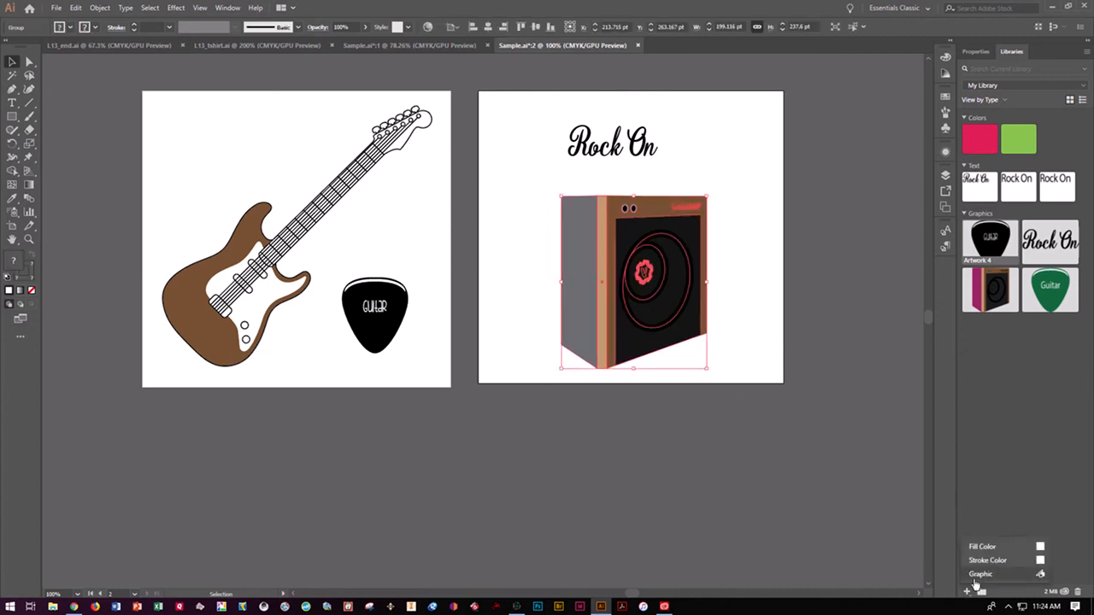
left_click(979, 574)
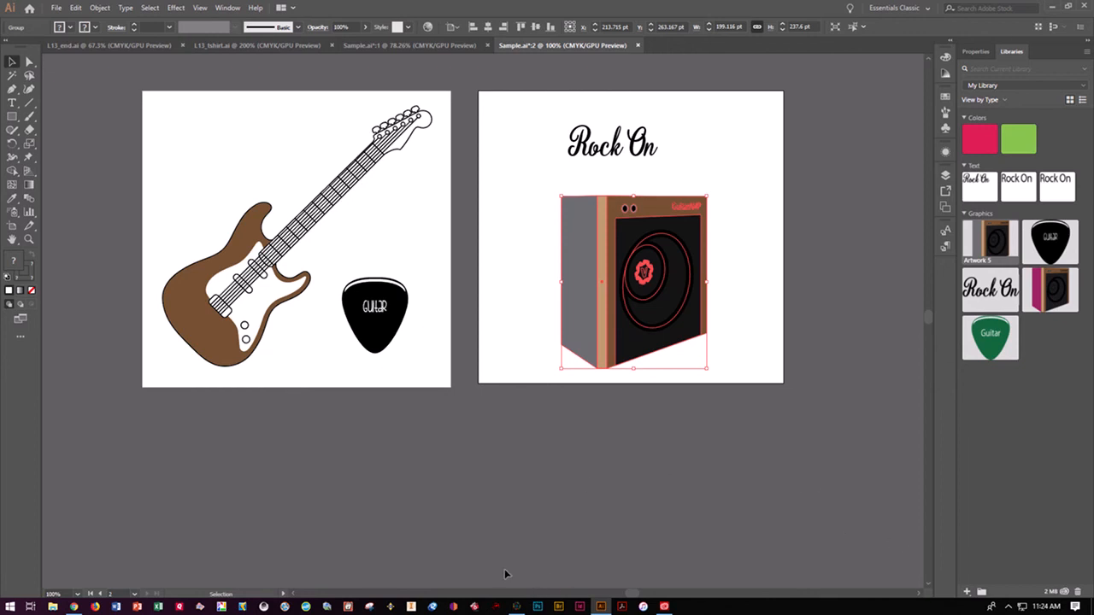
left_click(240, 48)
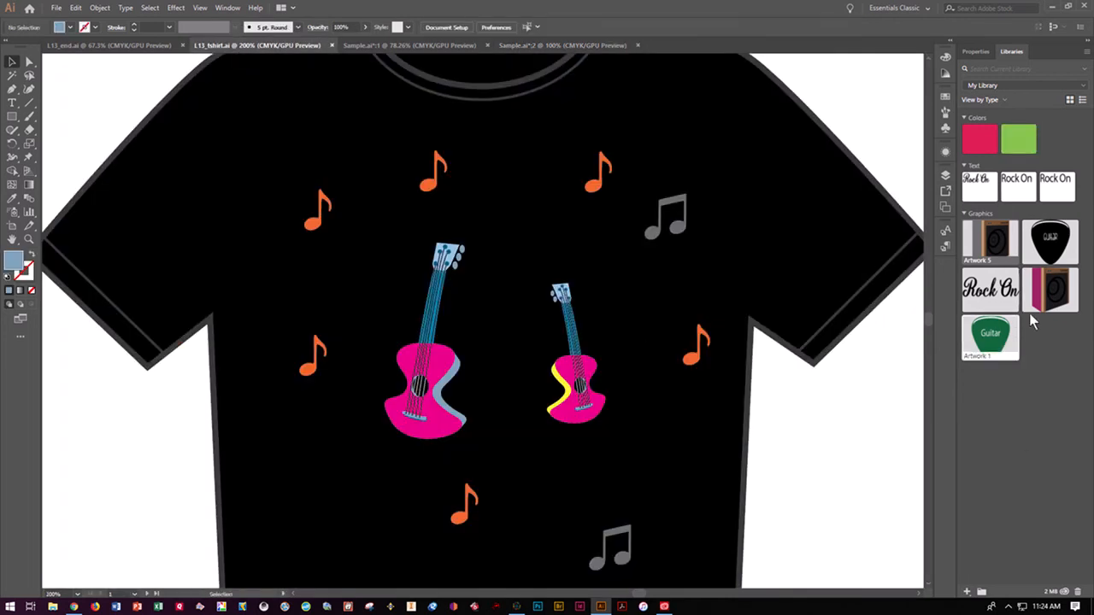
Step: Place the black guitar pick graphic from My Library between the two guitars, and try applying the library's Pink color to it
left_click_drag(1051, 250, 500, 403)
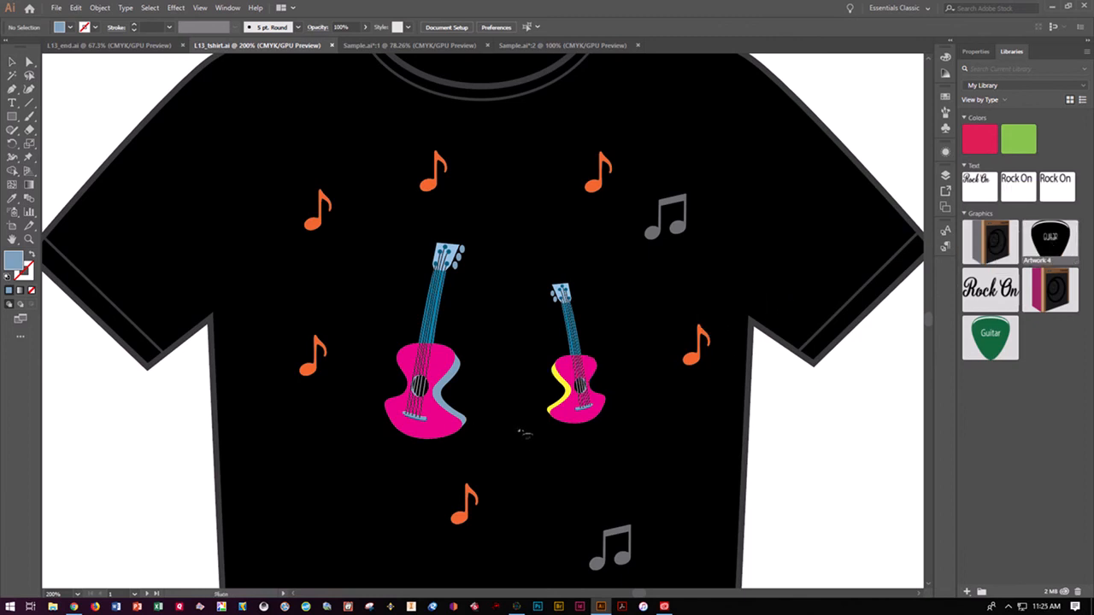
left_click(473, 376)
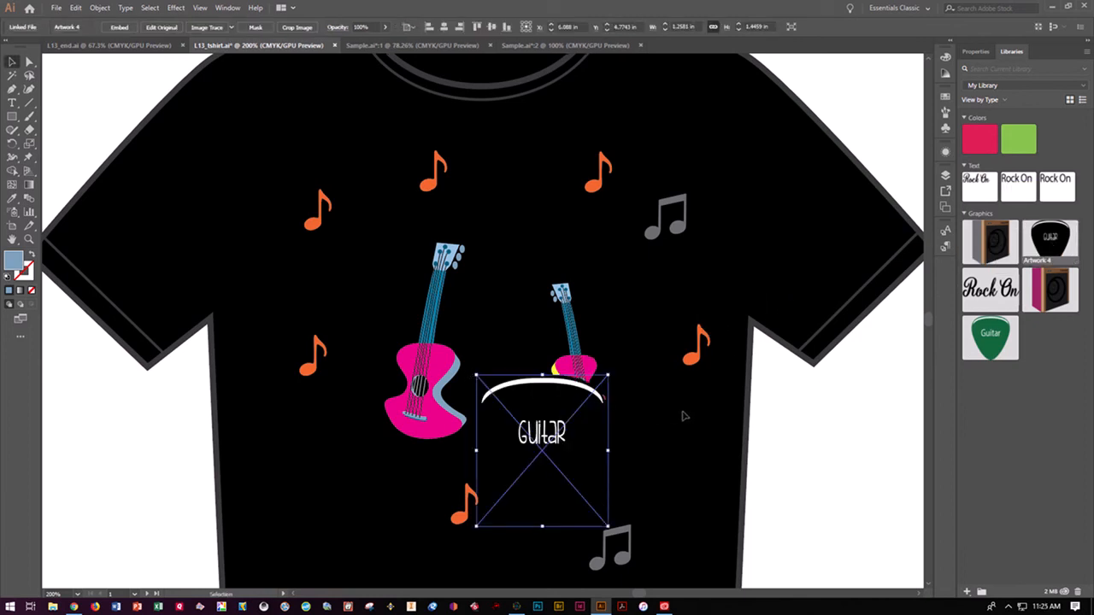
left_click_drag(548, 398, 518, 373)
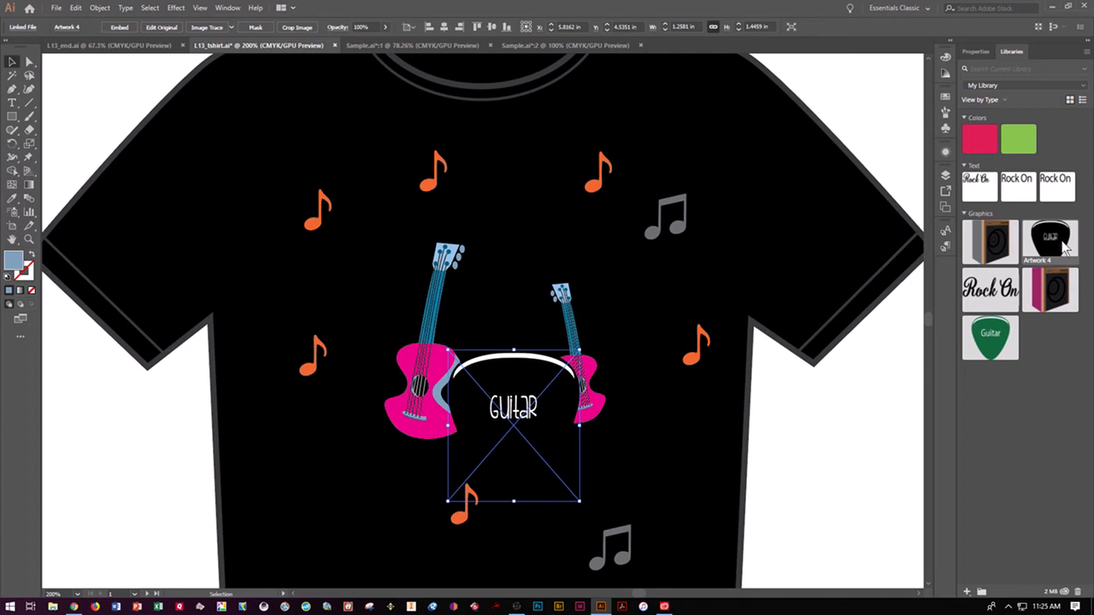
left_click(980, 139)
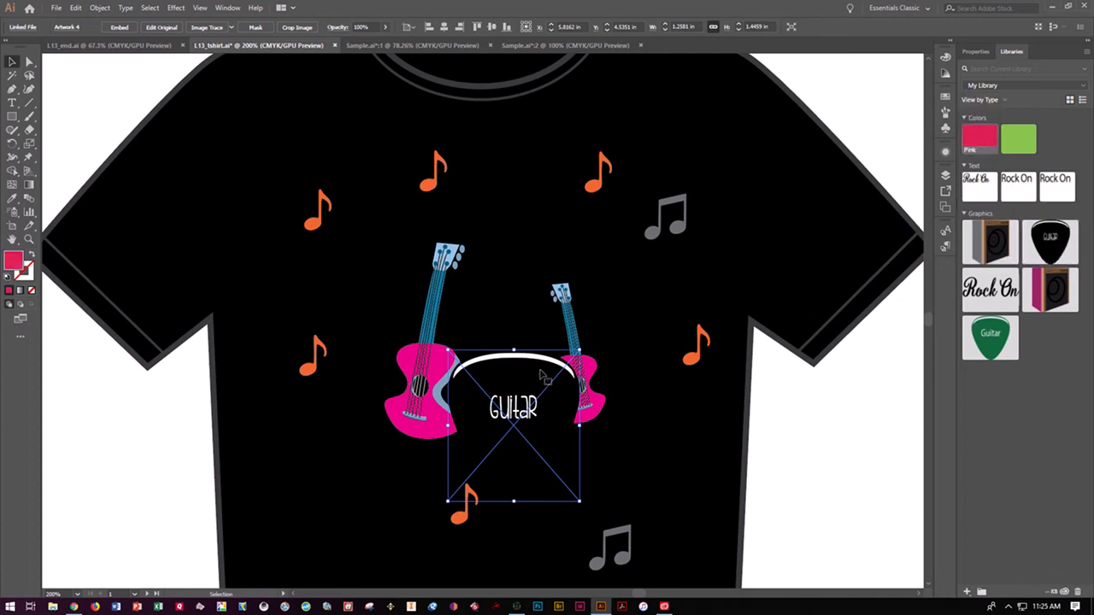
Step: Open the black guitar pick graphic from My Library for editing, and set the stroke color to light blue without selecting any artwork
double_click(1064, 246)
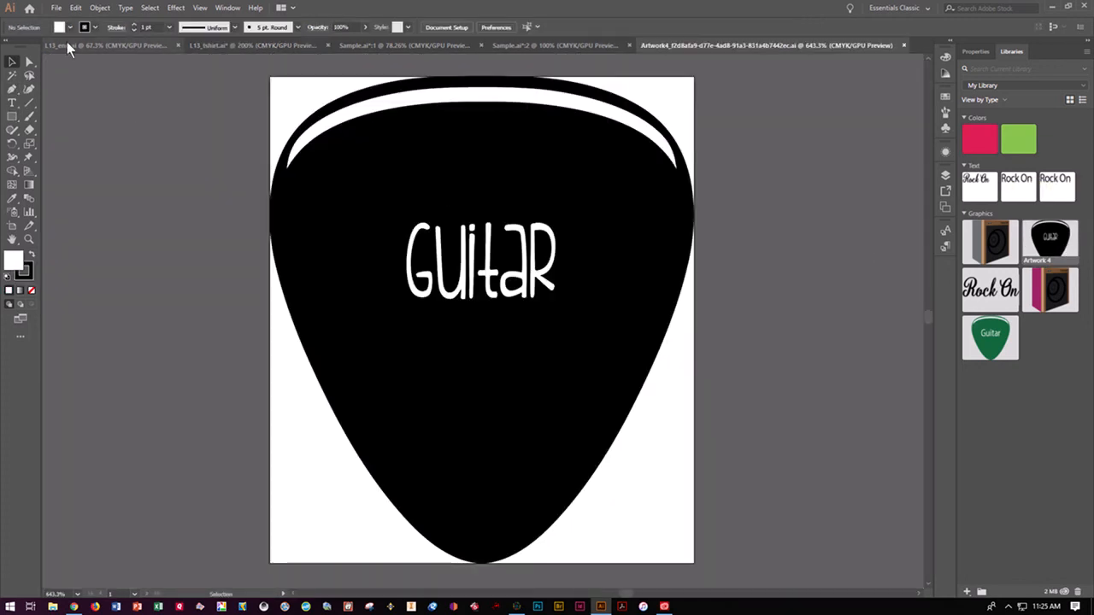
left_click(94, 27)
left_click(63, 49)
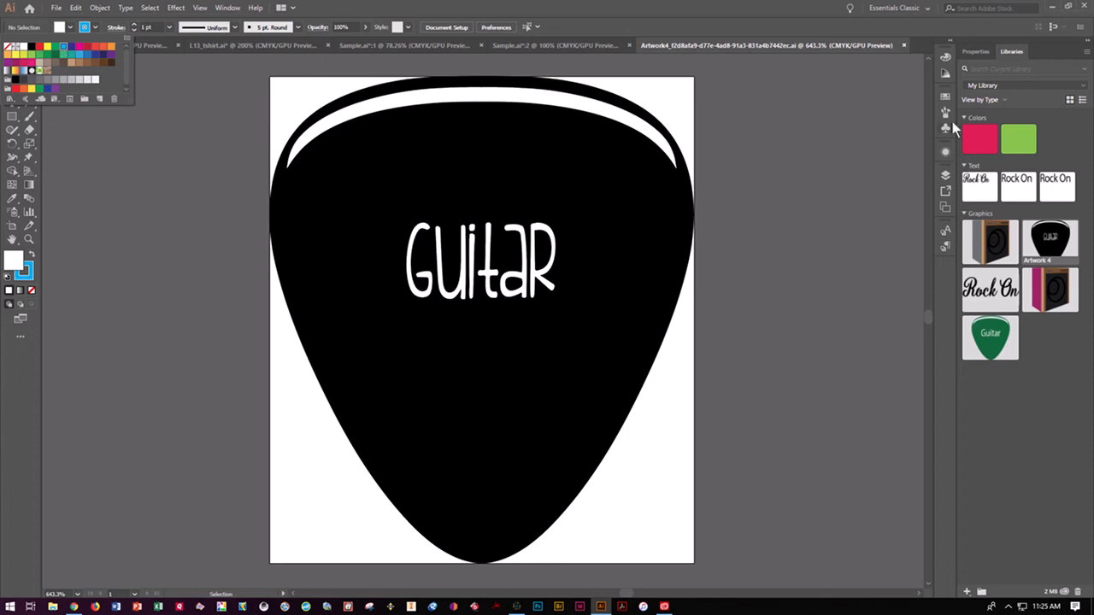
left_click(965, 56)
left_click(968, 52)
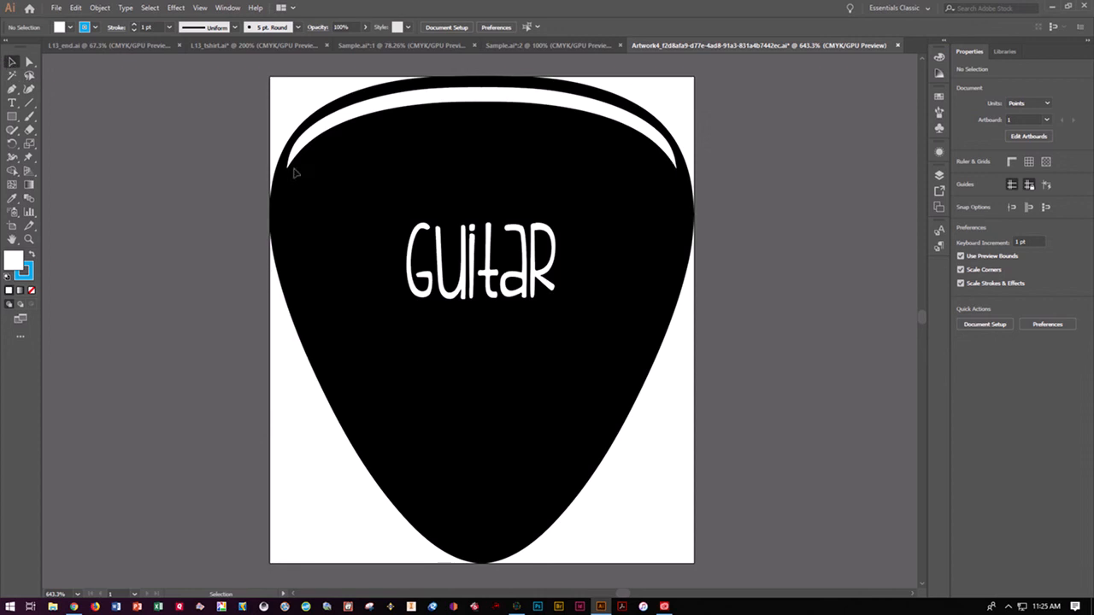
Step: Fill the whole guitar pick group with magenta, and save and close the library graphic to update the copy on the T-shirt
left_click(353, 191)
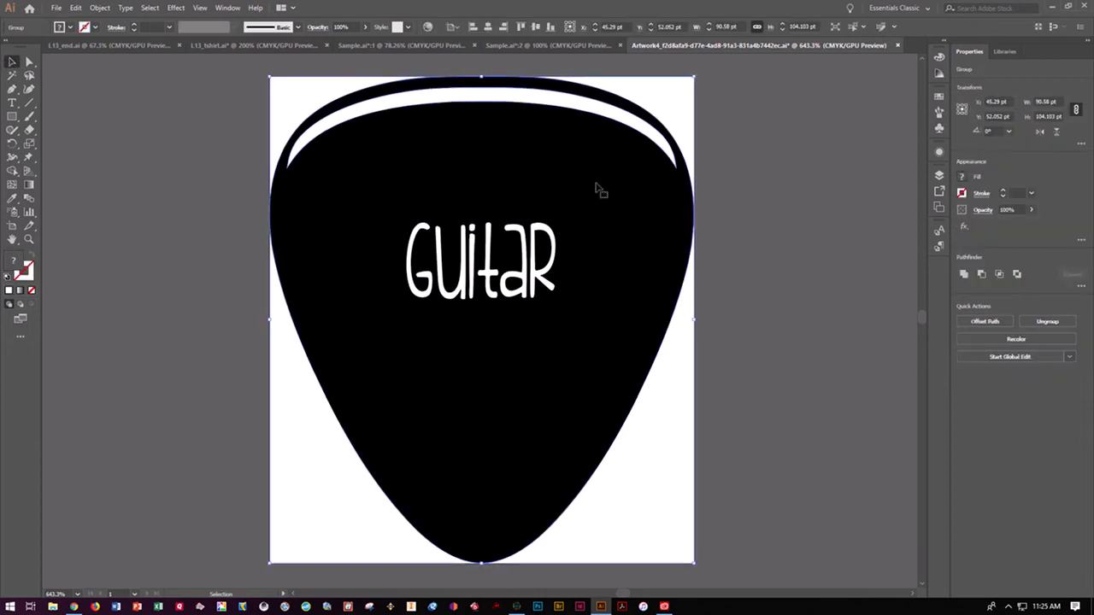
left_click(962, 177)
left_click(887, 220)
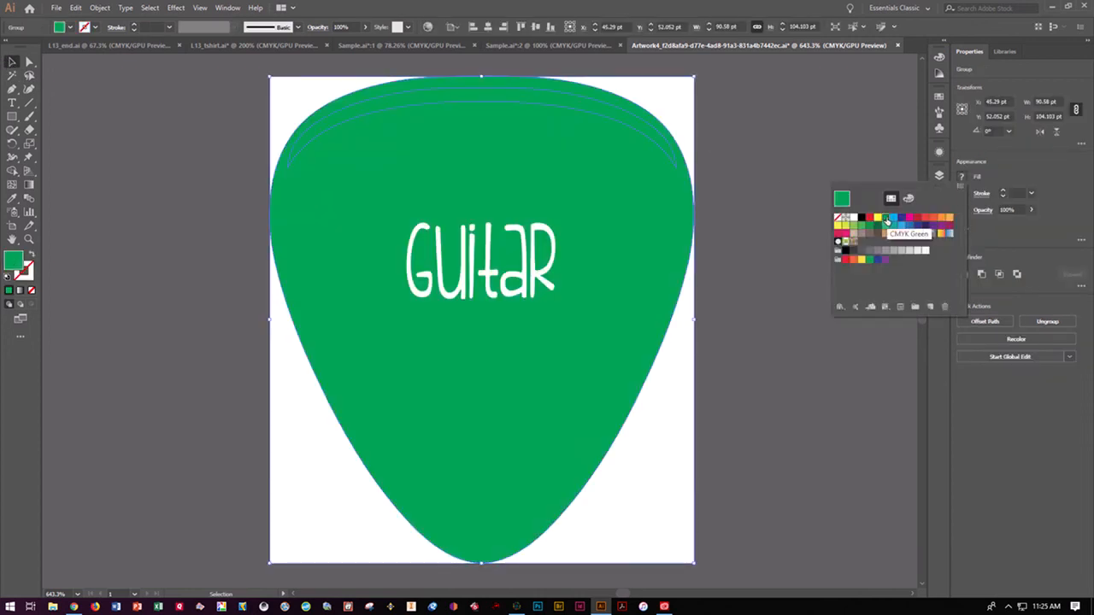
left_click(909, 218)
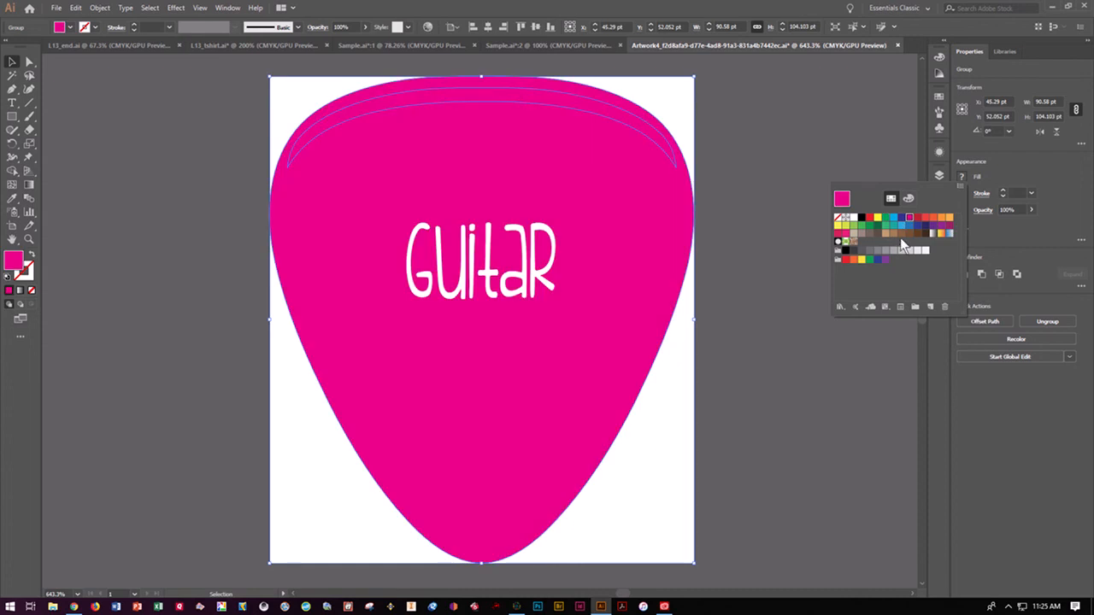
left_click(196, 105)
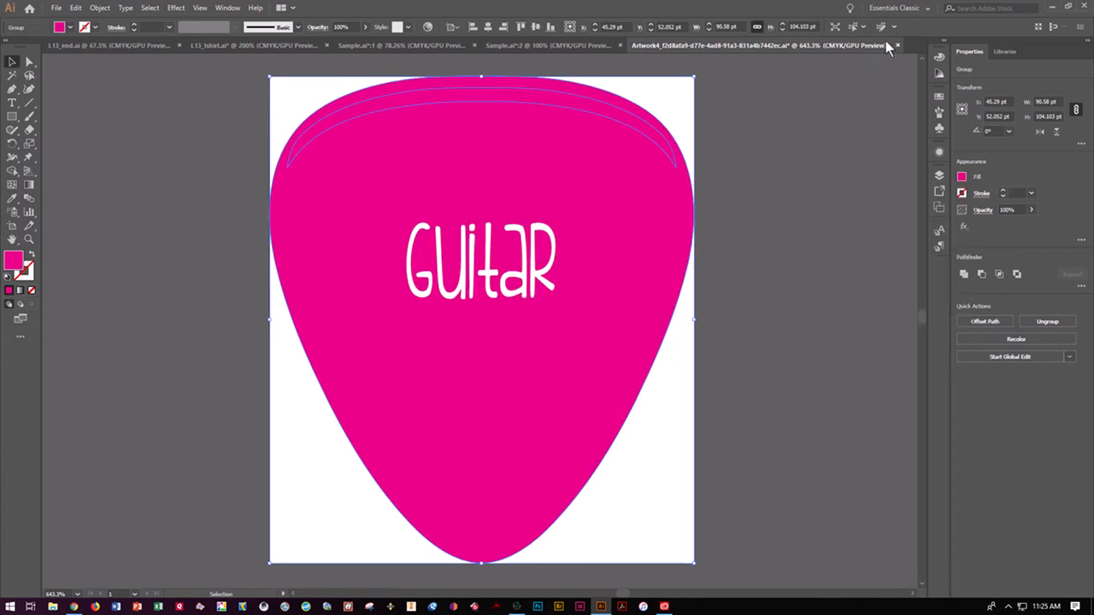
left_click(897, 45)
left_click(567, 322)
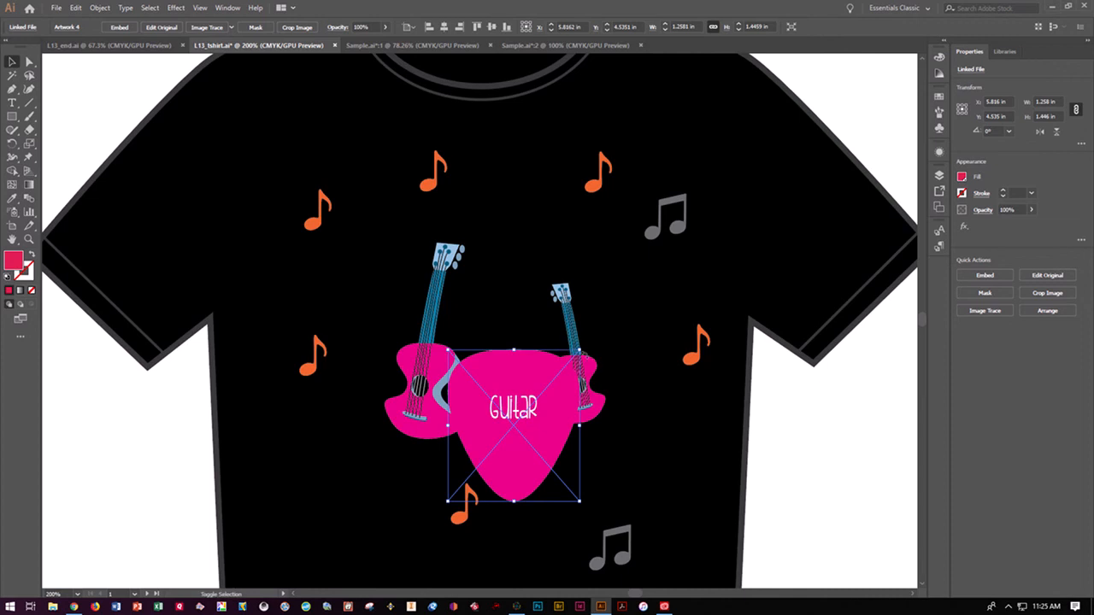
Step: Scale the pick down to about 0.80 by 0.92 in, position it between the guitar bodies, and display My Library again
left_click_drag(580, 350, 533, 403)
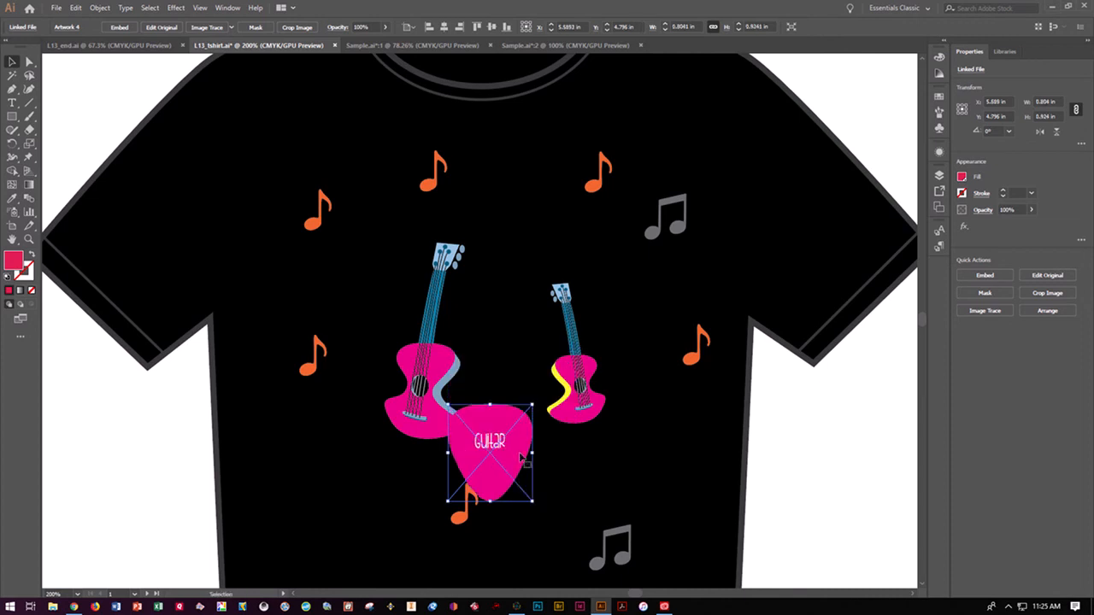
left_click_drag(516, 448, 533, 433)
left_click(668, 443)
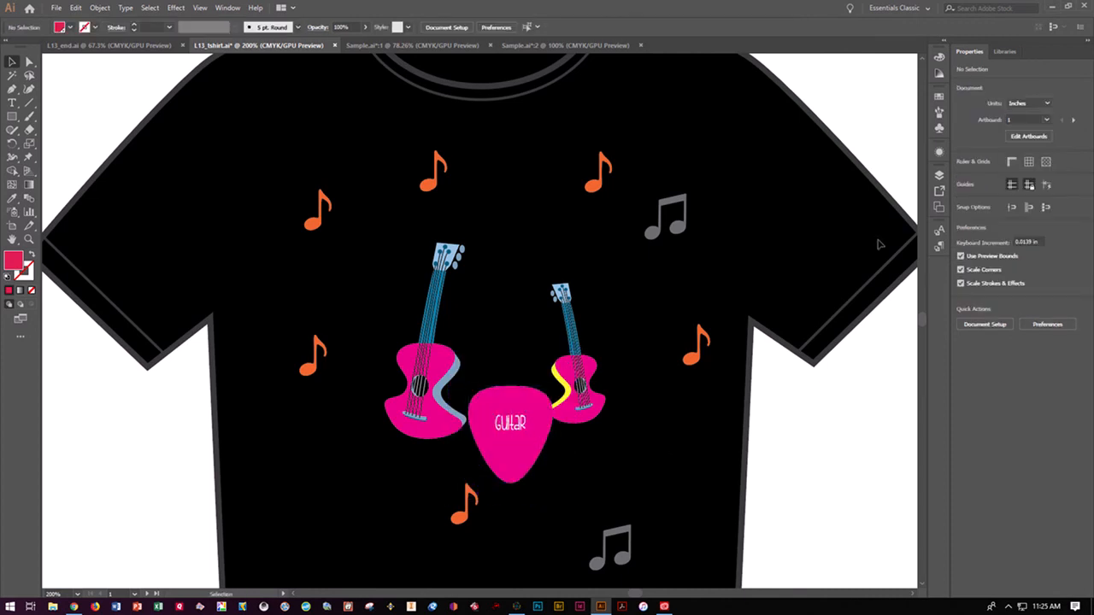
left_click(1004, 51)
left_click_drag(978, 188, 528, 225)
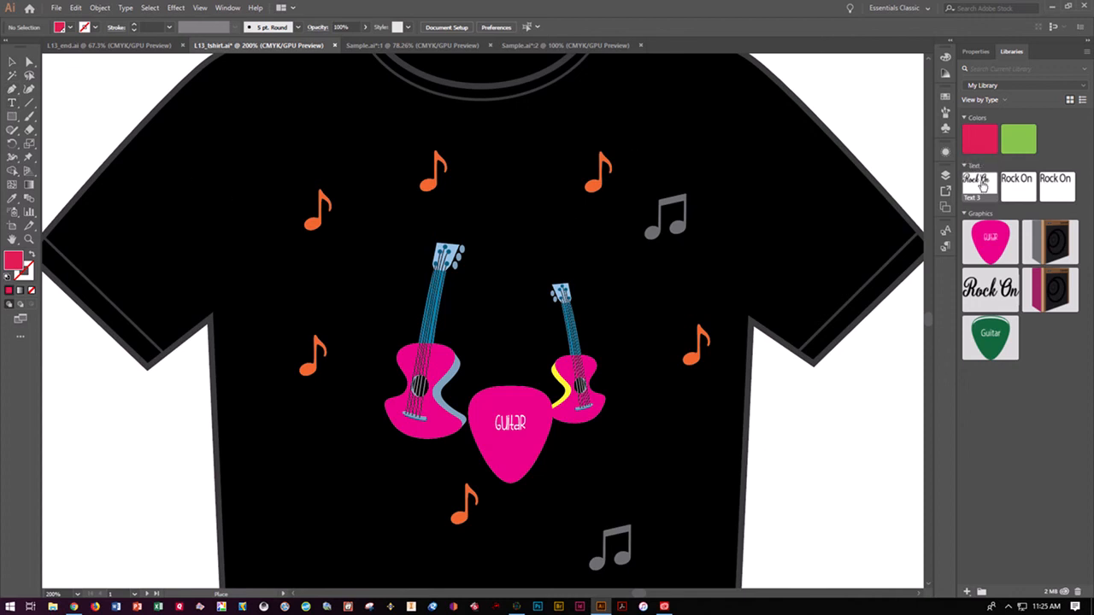
left_click(12, 61)
left_click_drag(447, 197, 581, 240)
left_click(505, 169)
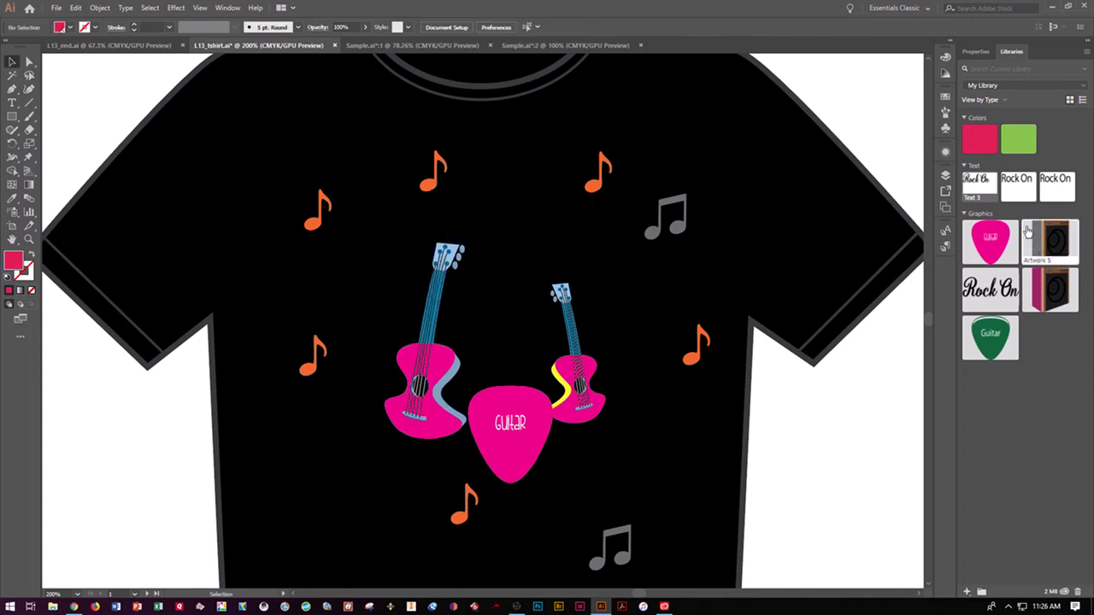
Step: Place the Fadilla "Rock On" text item from My Library on the white area beside the T-shirt, below the right sleeve
left_click_drag(981, 183, 837, 475)
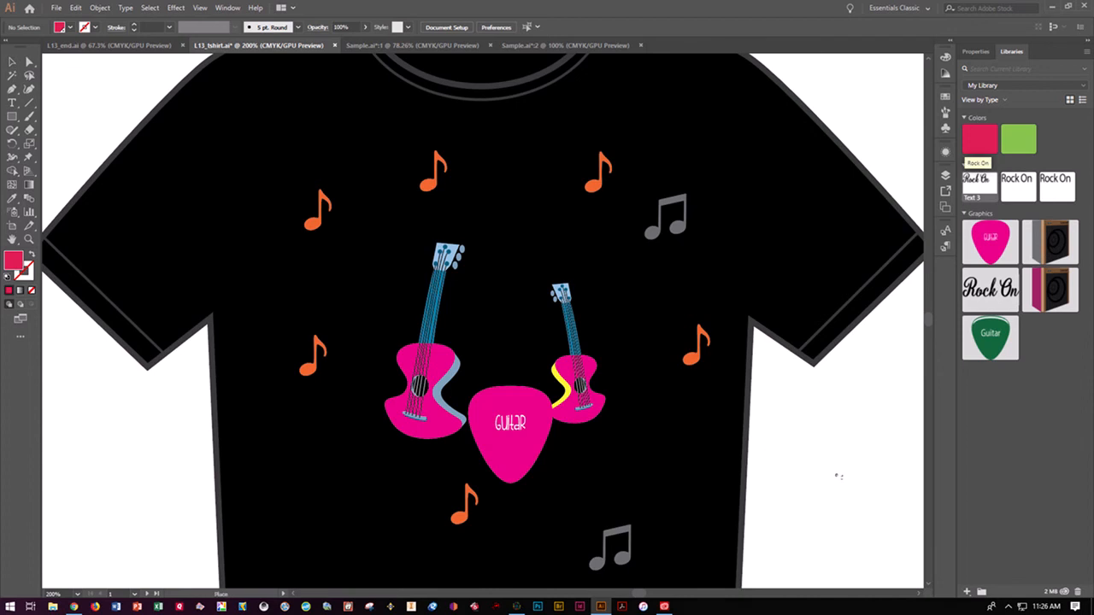
left_click(838, 475)
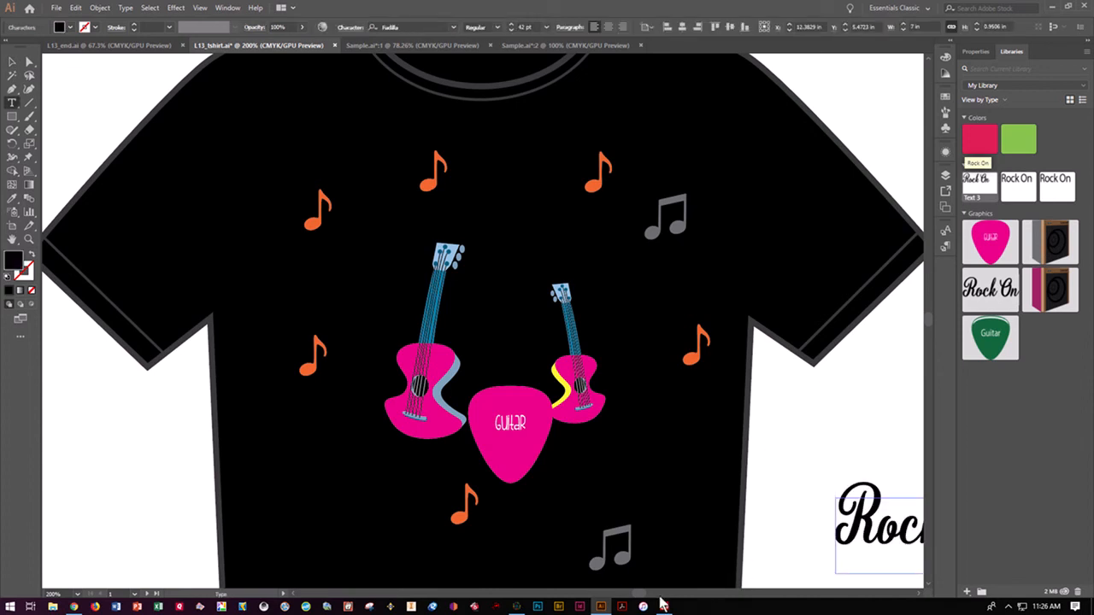
mouse_move(642, 593)
left_mouse_down()
mouse_move(680, 591)
mouse_move(652, 594)
left_mouse_up()
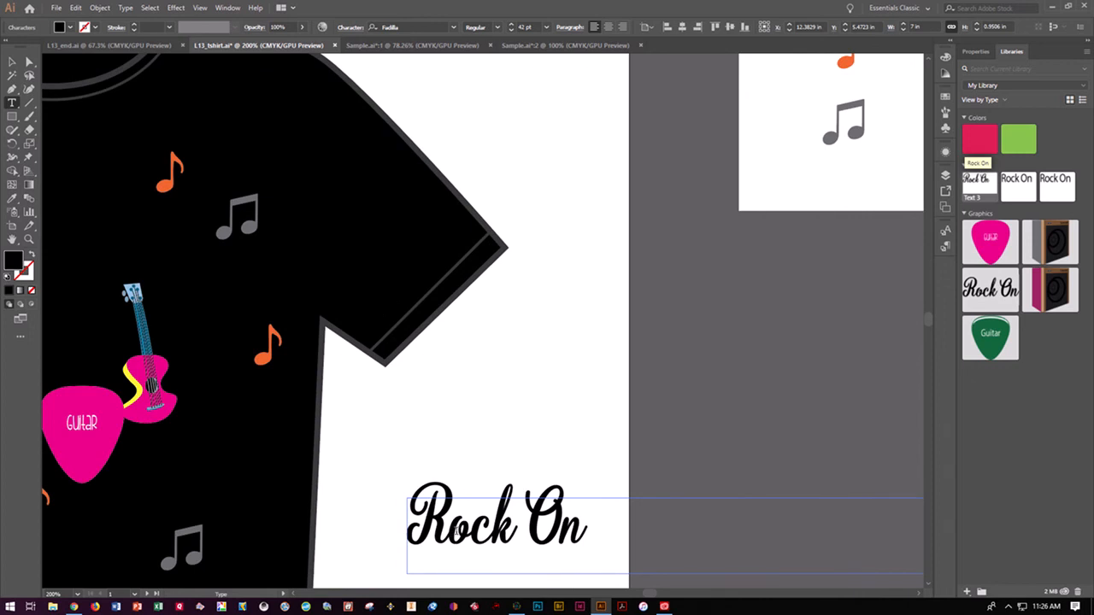
Step: Recolor all of the "Rock On" text with the light green from My Library
triple_click(457, 530)
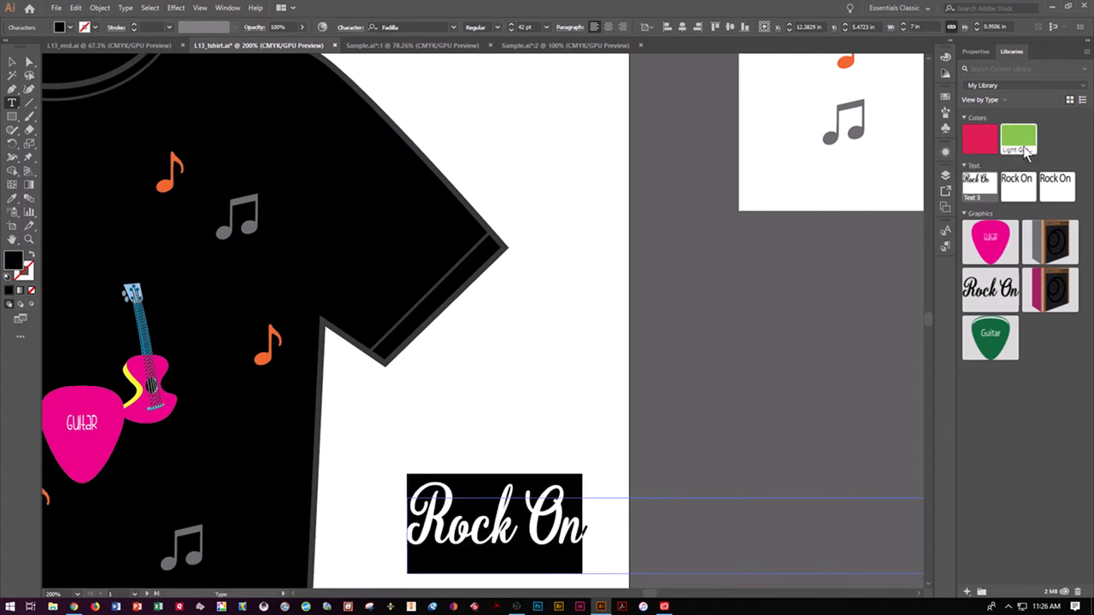
left_click(1025, 150)
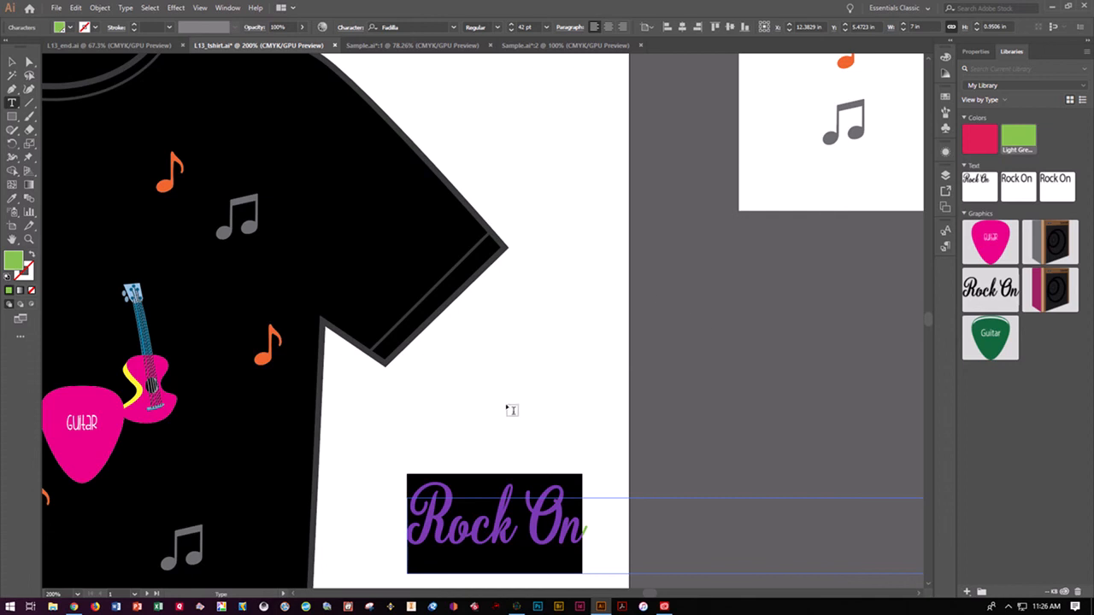
left_click(12, 62)
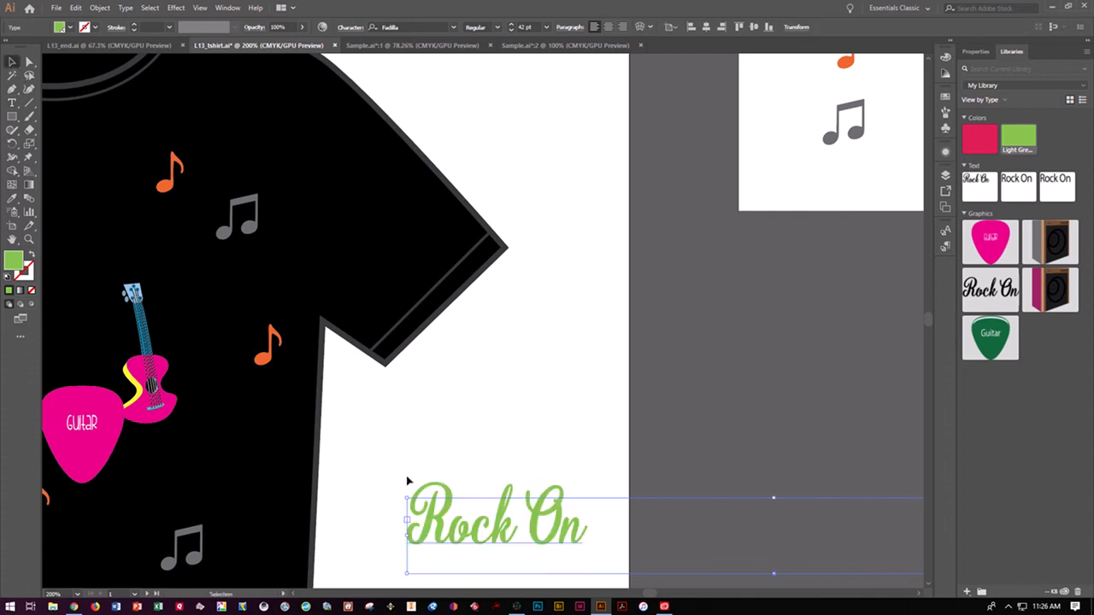
Step: Move the "Rock On" text onto the T-shirt so it starts over the lower right edge of the guitar pick
left_click_drag(421, 523, 41, 231)
mouse_move(652, 594)
left_mouse_down()
mouse_move(630, 594)
mouse_move(640, 595)
left_mouse_up()
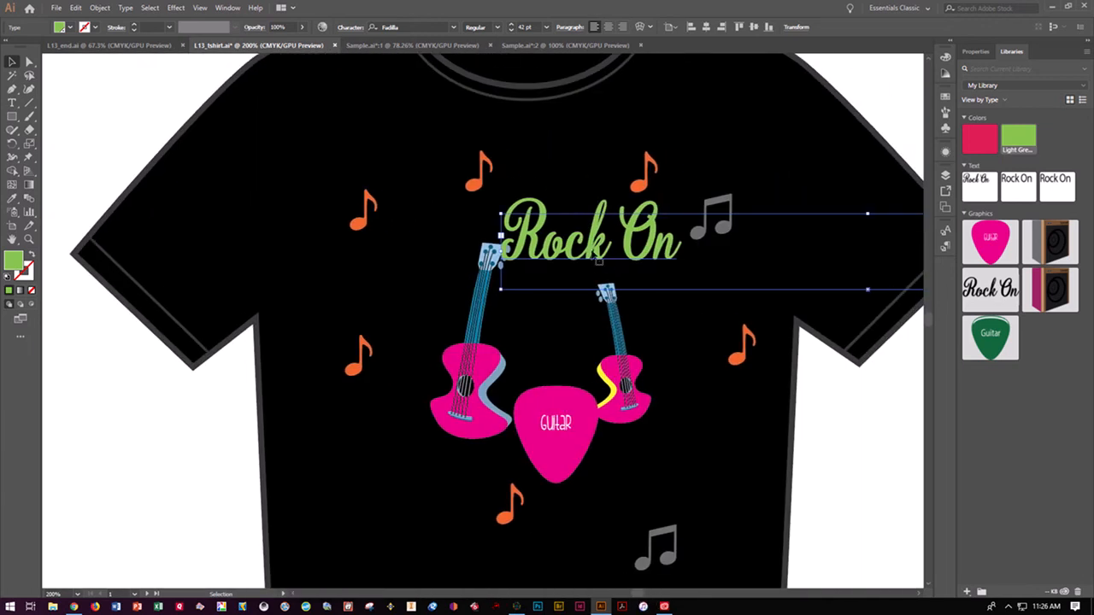
left_click_drag(596, 249, 471, 475)
left_click(867, 416)
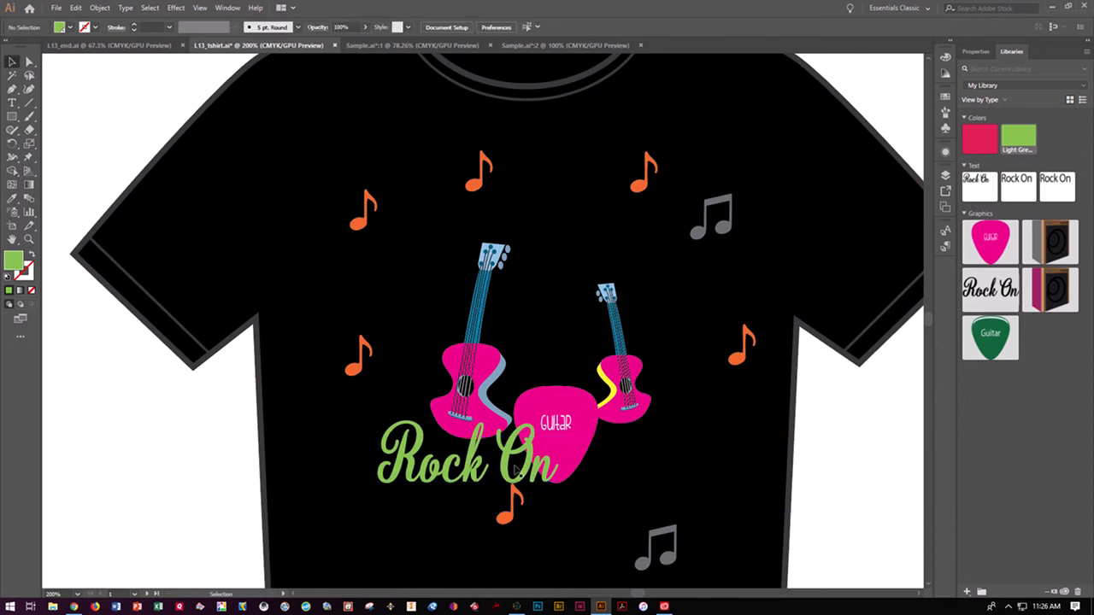
left_click_drag(509, 472, 697, 486)
left_click(895, 564)
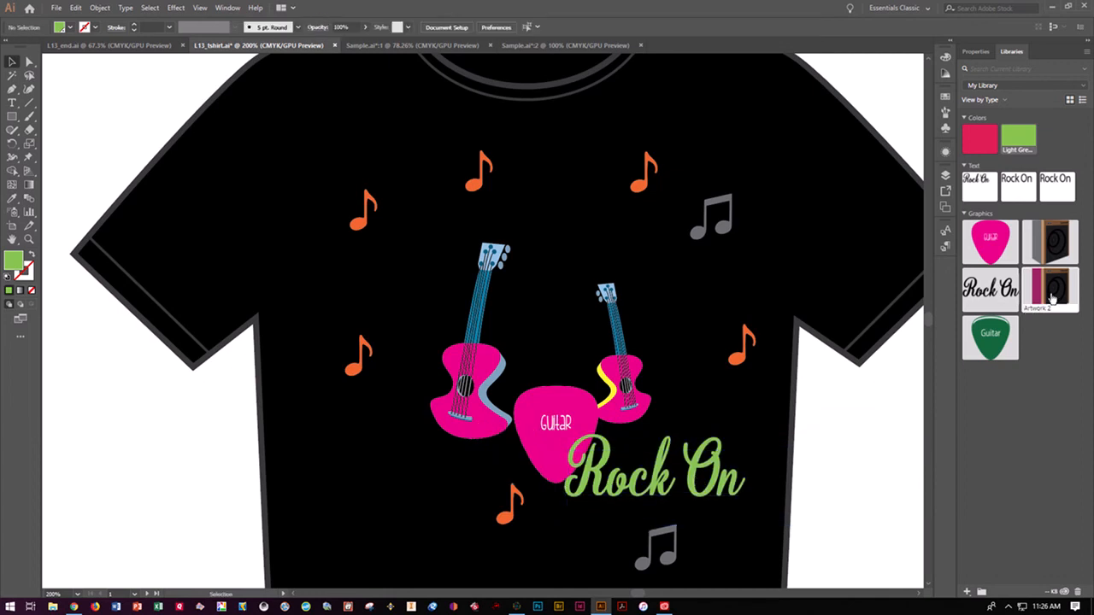
Step: Place the gray-sided guitar amplifier from My Library on the T-shirt, scale it to about 1.63 by 1.94 in, and center it over the guitars
left_click_drag(1059, 248, 540, 273)
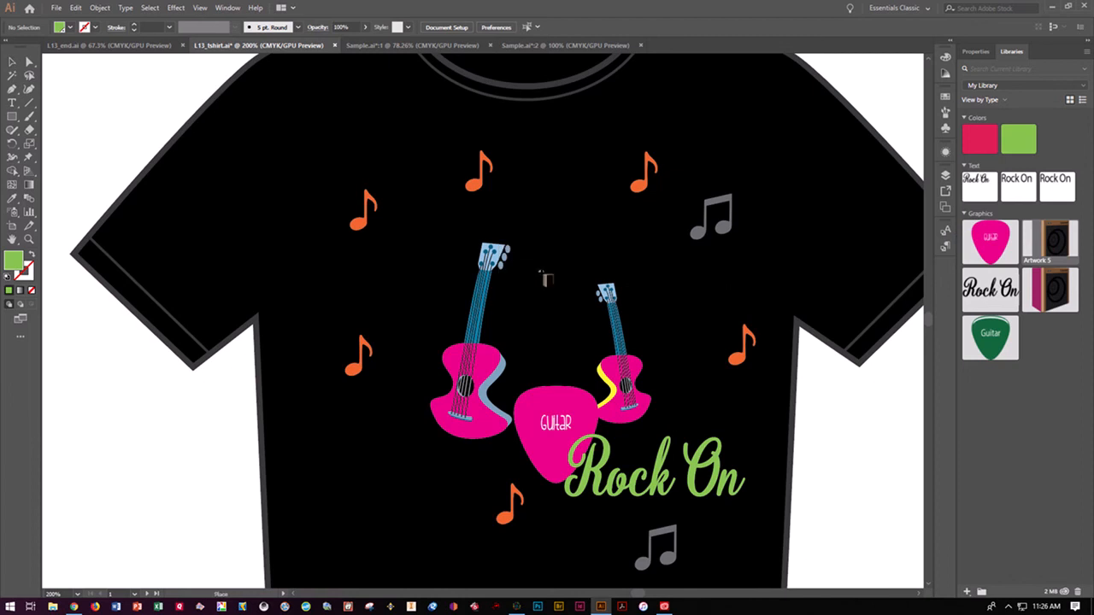
left_click(520, 227)
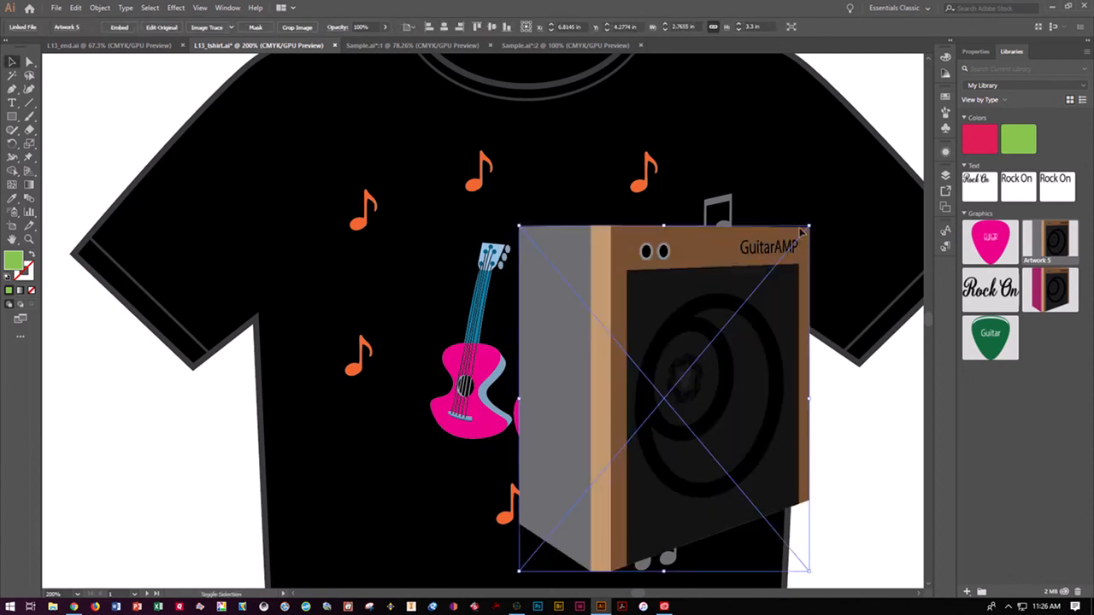
left_click_drag(809, 226, 689, 369)
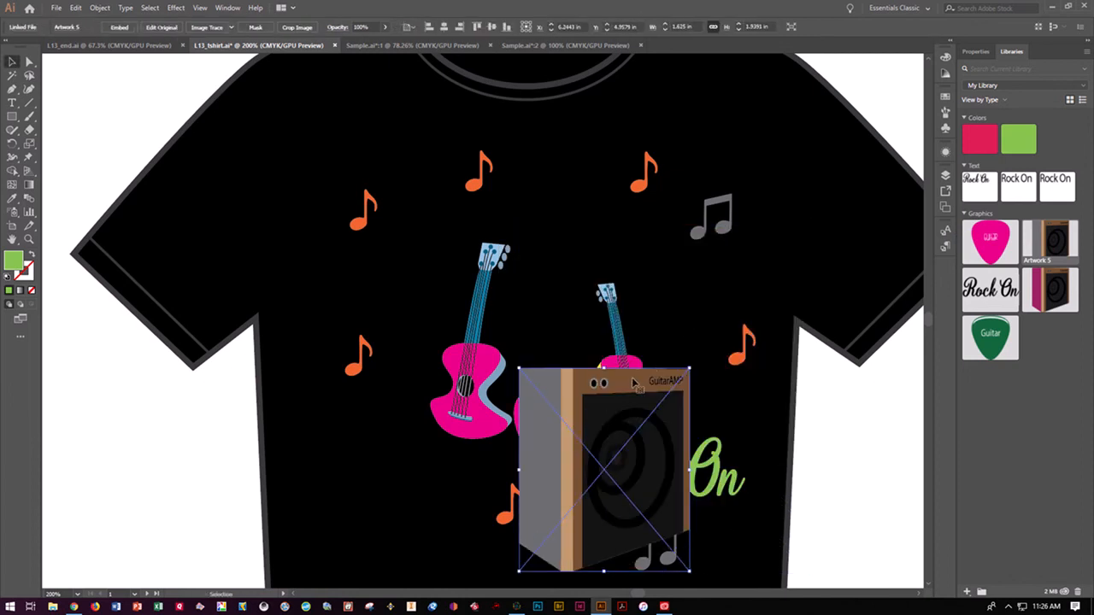
left_click_drag(513, 341, 577, 214)
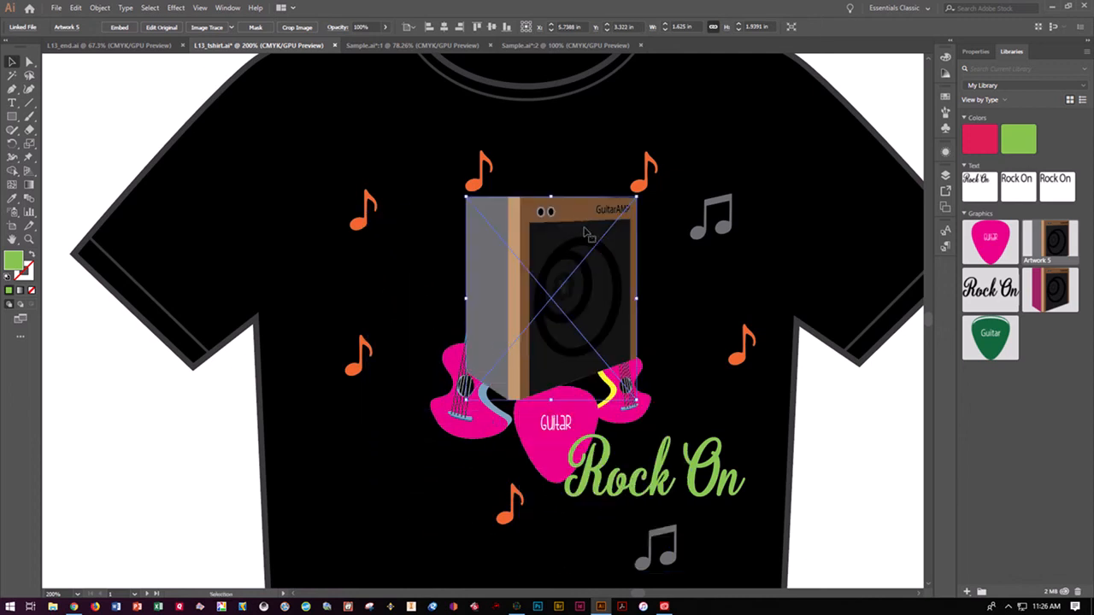
Step: Send the guitar amplifier to the back so it sits behind the guitars and the pick, and deselect it
left_click(103, 9)
mouse_move(231, 33)
left_click(293, 71)
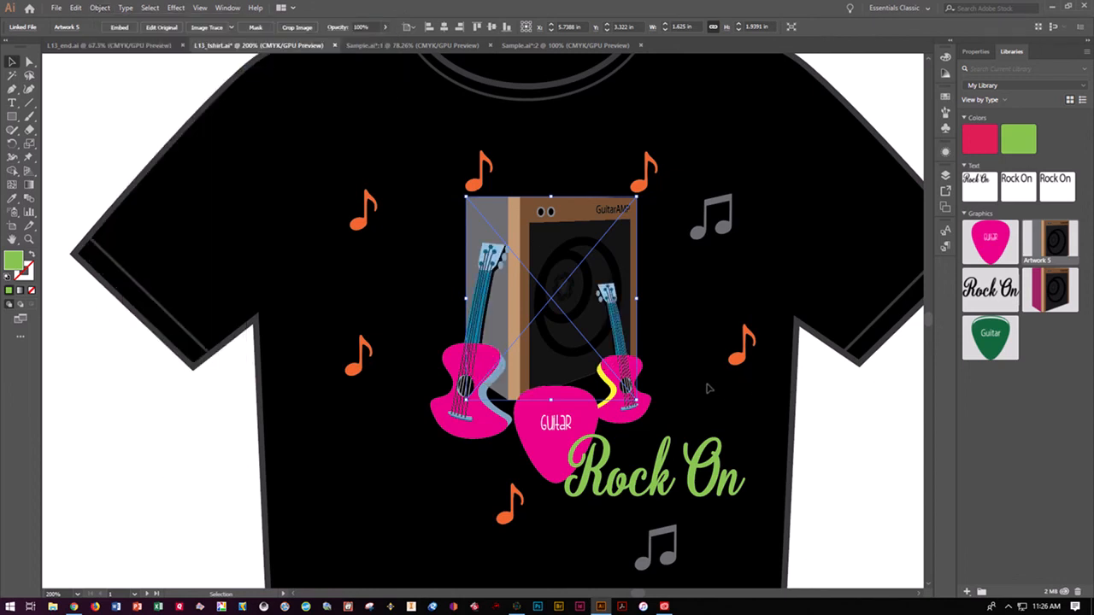
left_click(802, 443)
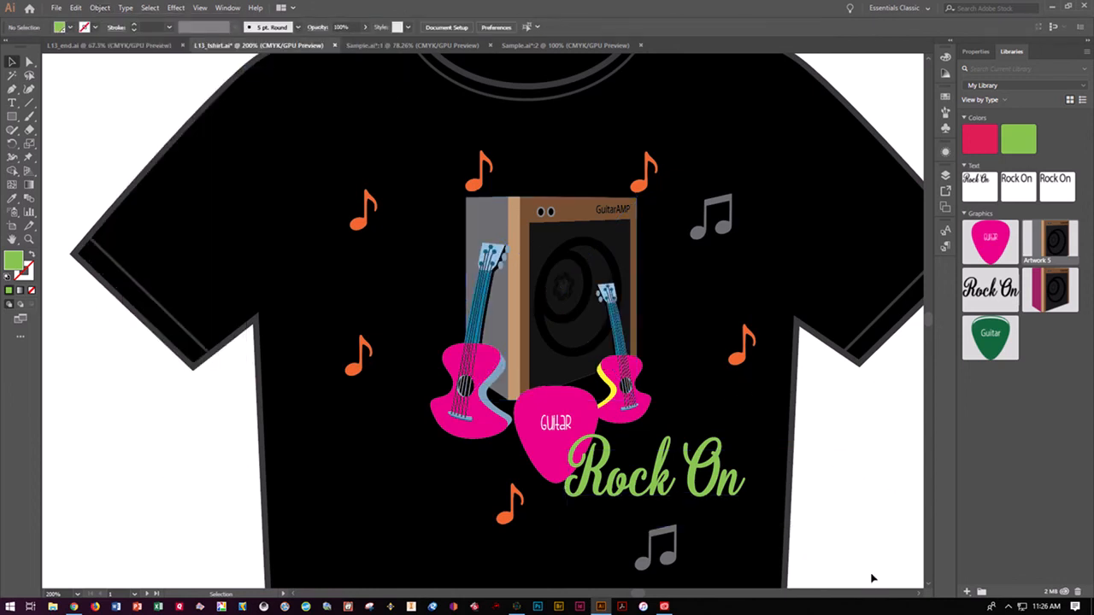
key("ctrl+minus")
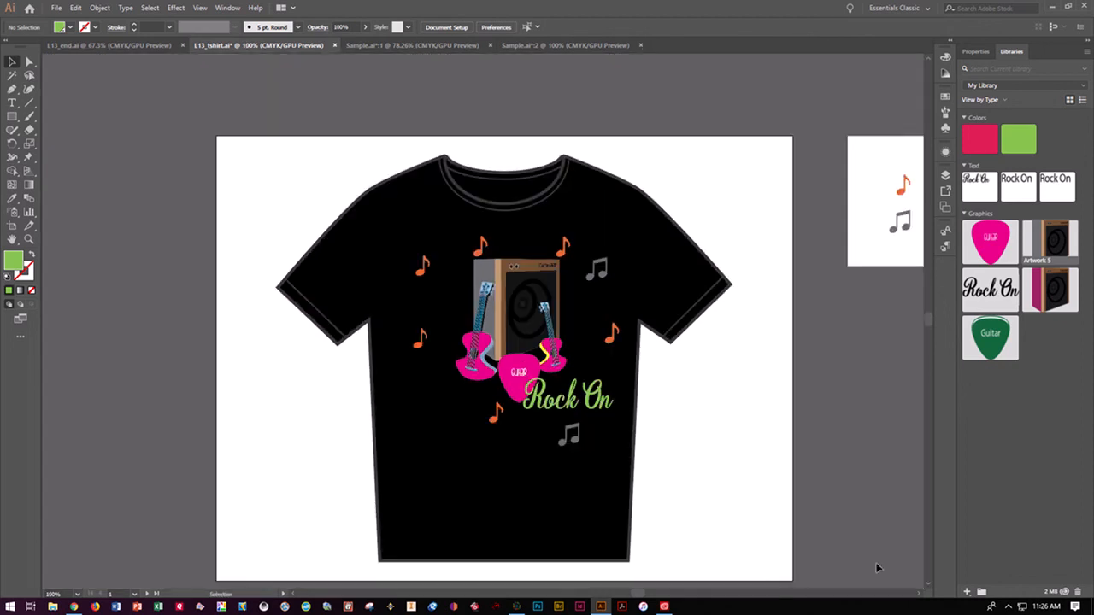